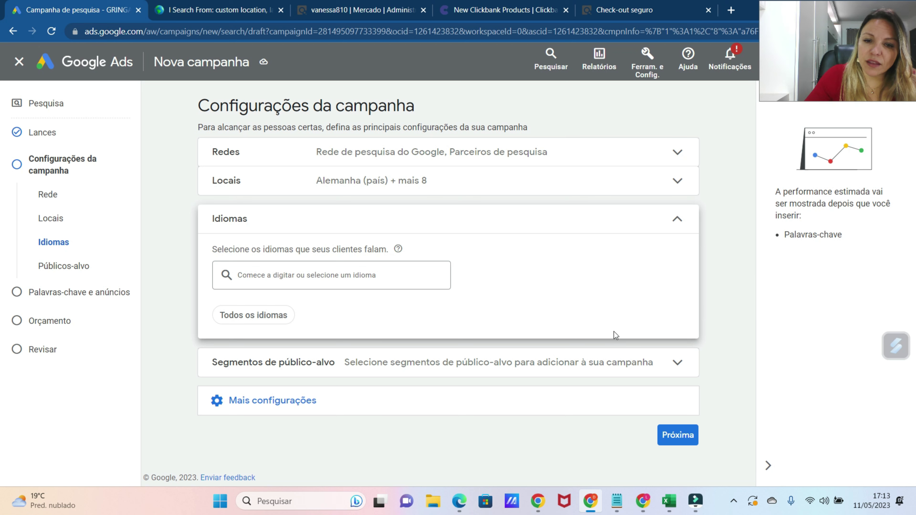
Check the audience segments section without adding any segment and advance to the keywords and ads stage
{"action": "left_click", "coordinate": [656, 367]}
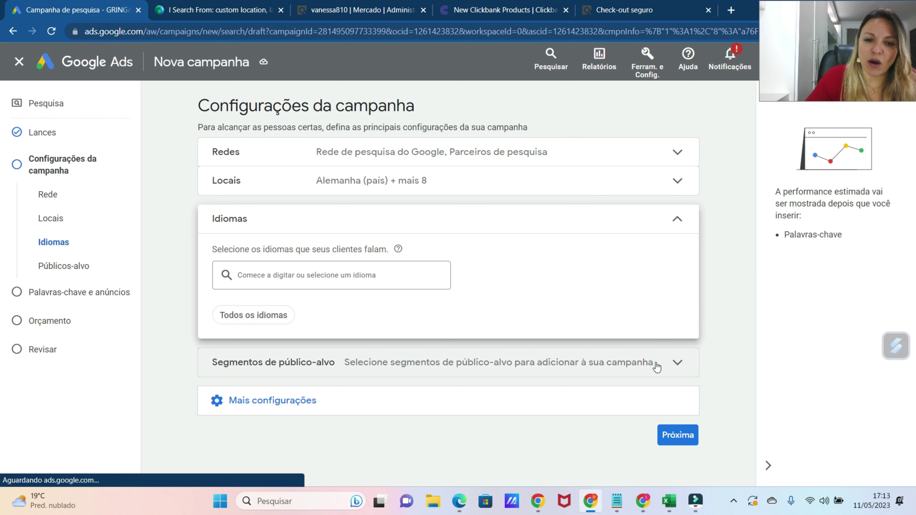
{"action": "scroll", "coordinate": [627, 384], "scroll_direction": "down", "scroll_amount": 2}
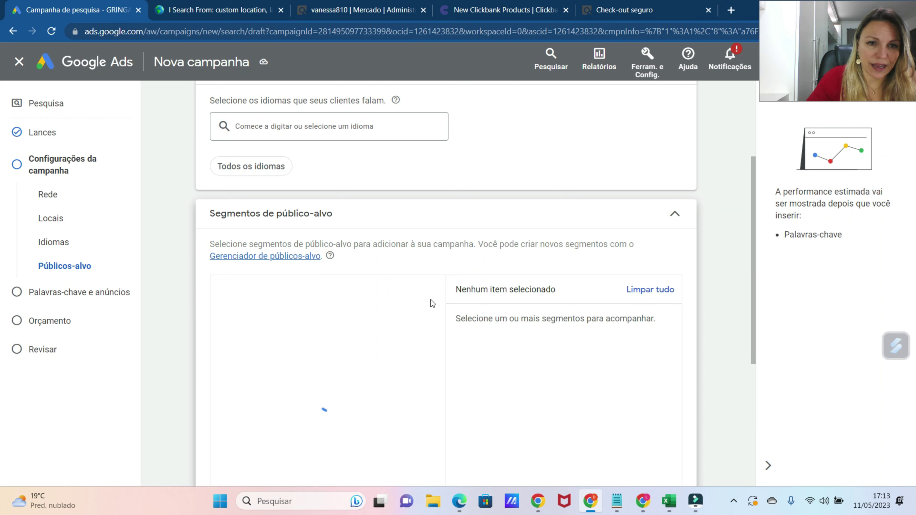
{"action": "left_click", "coordinate": [676, 217]}
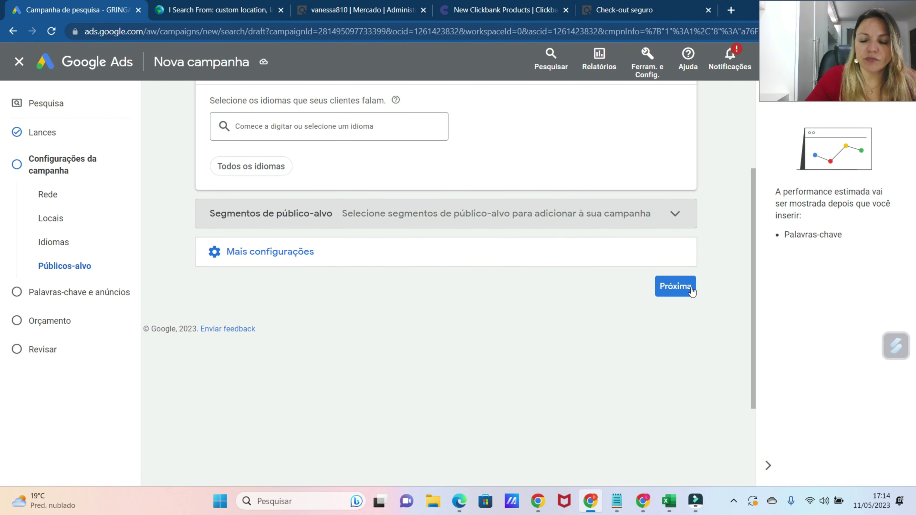
{"action": "left_click", "coordinate": [671, 293]}
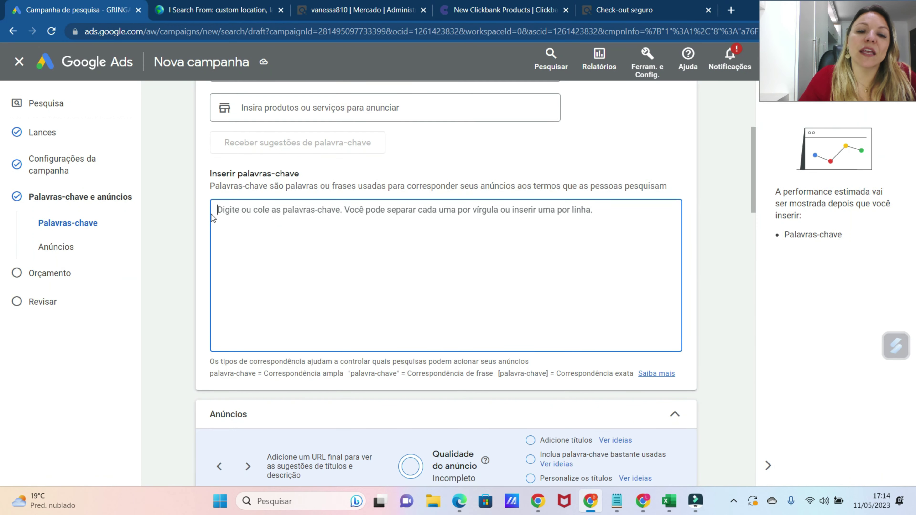
Enter the product name as the exact-match keyword [SLIMSOLVE] in the ad group's keyword list
{"action": "left_click", "coordinate": [236, 213]}
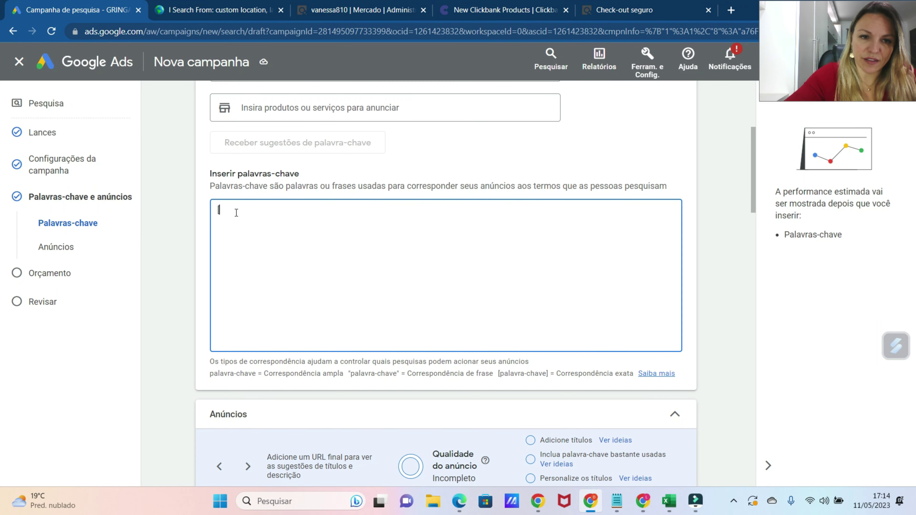
{"action": "type", "text": "[SLIMSOLVE"}
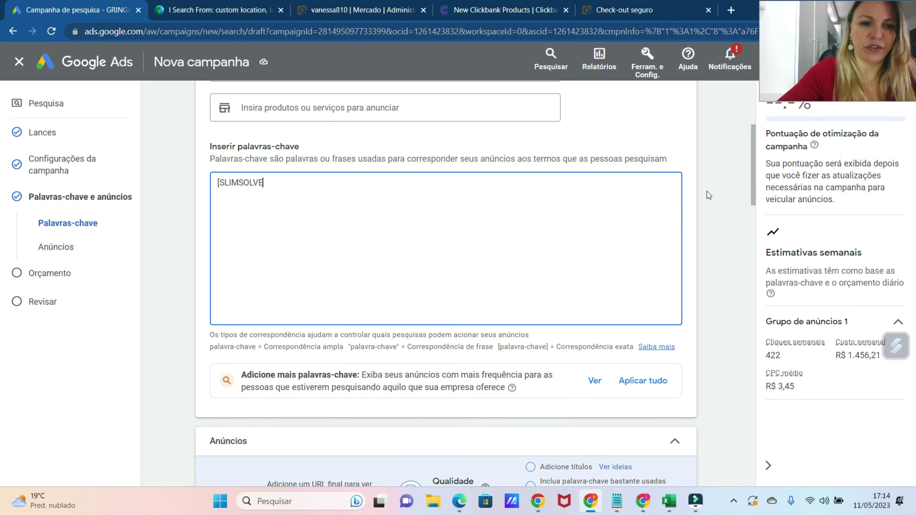
{"action": "type", "text": "]"}
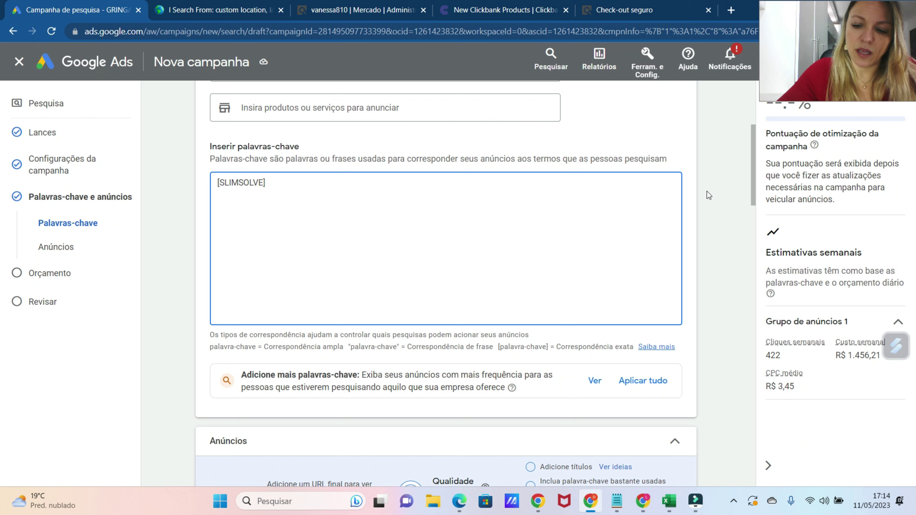
{"action": "key", "text": "Return"}
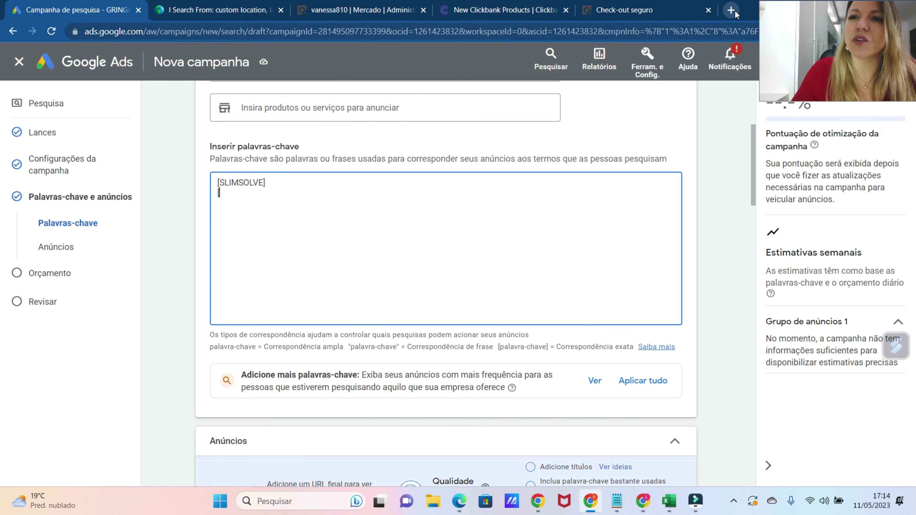
In I Search From, run a United States English search for "SLIM SOLVE" and examine the web and image results
{"action": "left_click", "coordinate": [216, 10]}
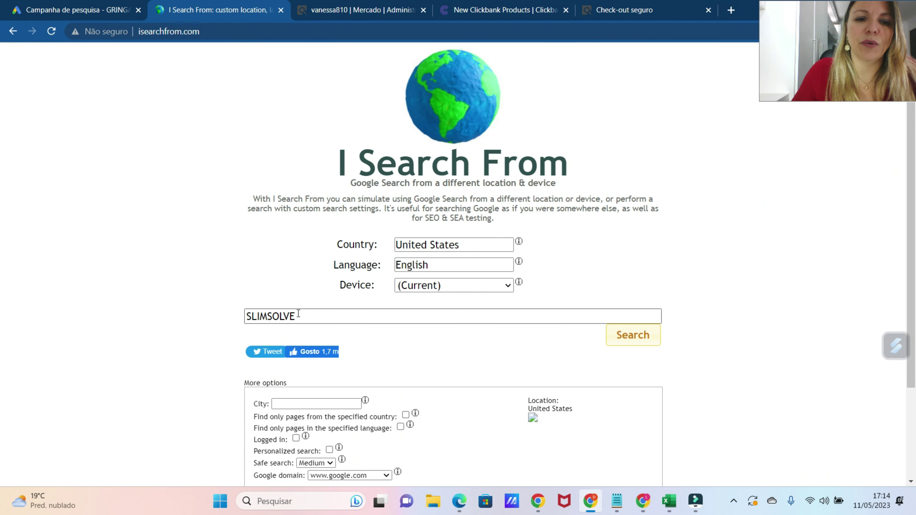
{"action": "left_click", "coordinate": [269, 316]}
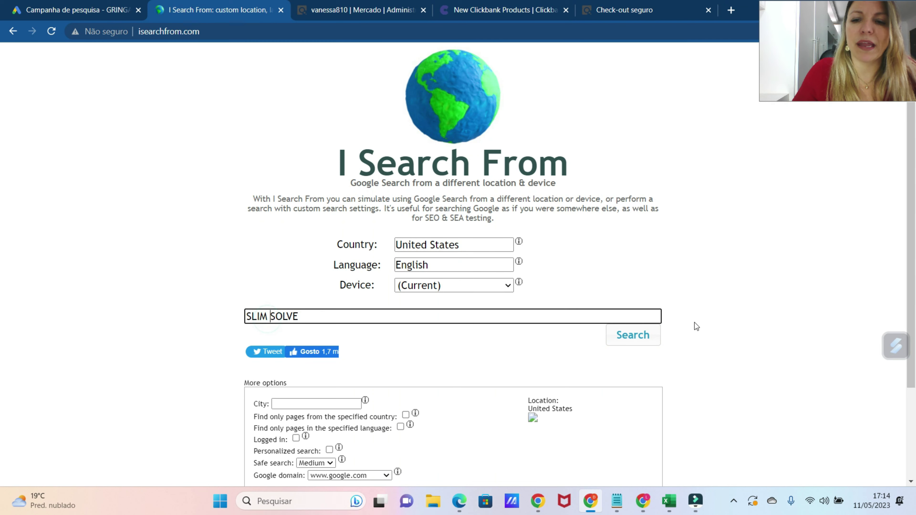
{"action": "left_click", "coordinate": [639, 336]}
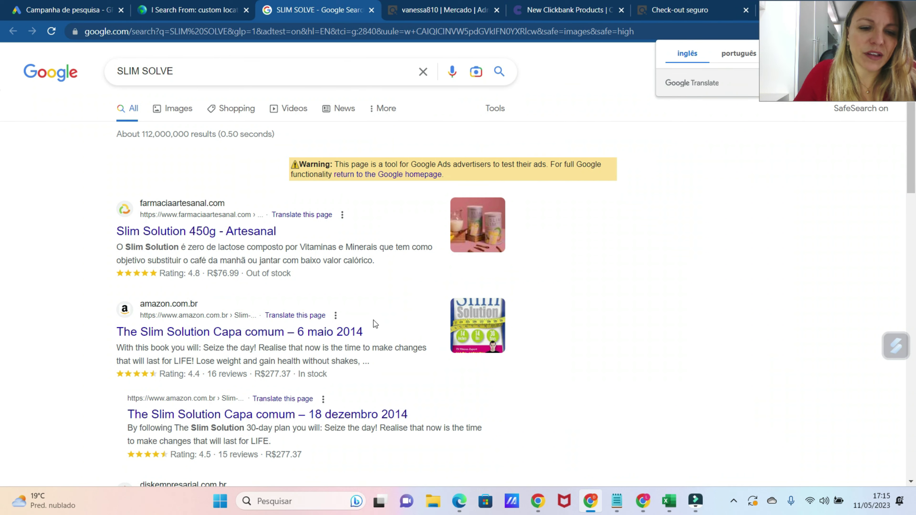
{"action": "scroll", "coordinate": [374, 322], "scroll_direction": "down", "scroll_amount": 2}
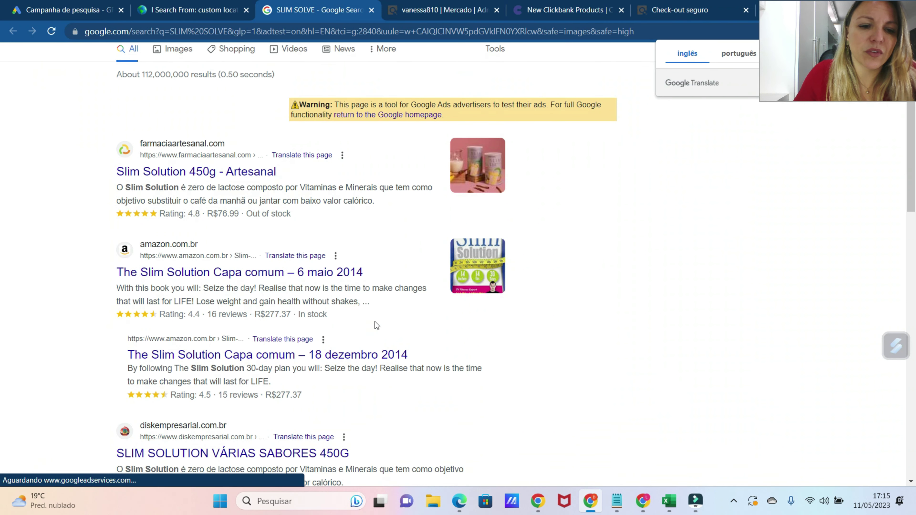
{"action": "left_click", "coordinate": [181, 51]}
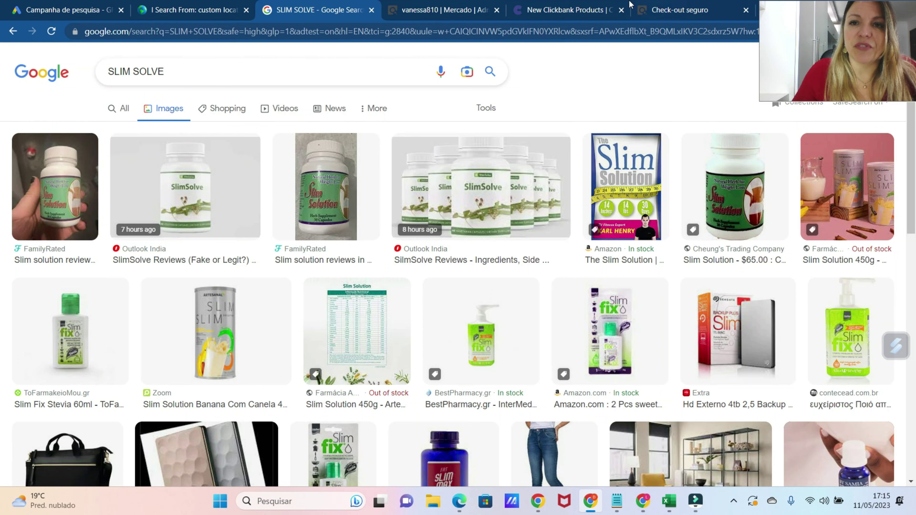
Return to the Google Ads campaign draft and add the phrase-match keyword "SLIMSOLVE" below the exact-match one
{"action": "left_click", "coordinate": [58, 10]}
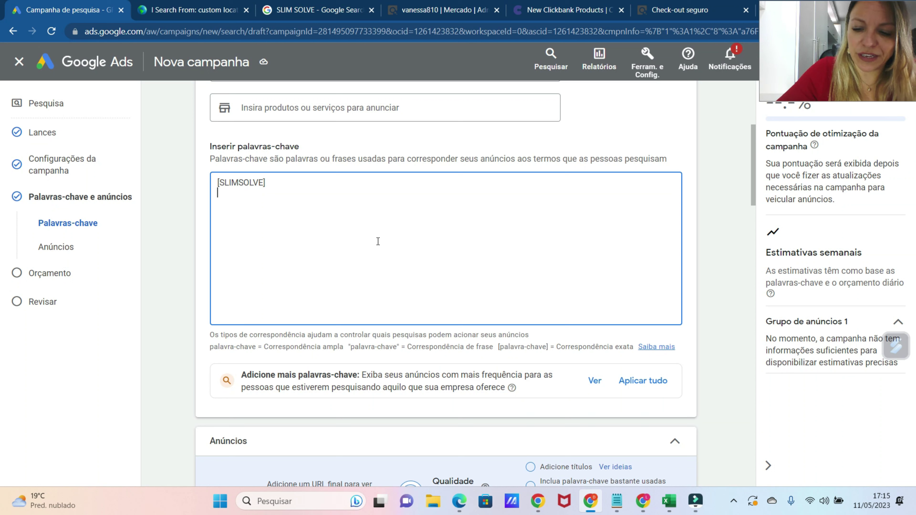
{"action": "key", "text": "Return"}
{"action": "type", "text": "\""}
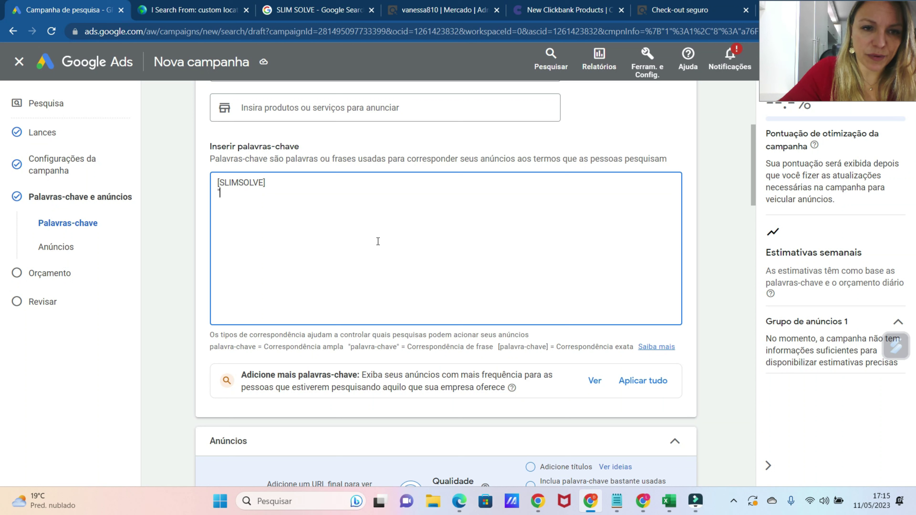
{"action": "type", "text": "SL"}
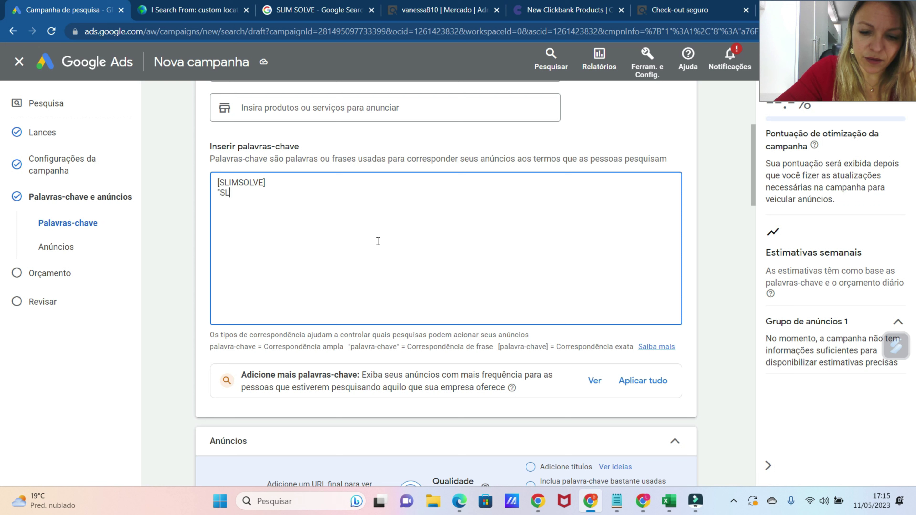
{"action": "type", "text": "IMSOLVE"}
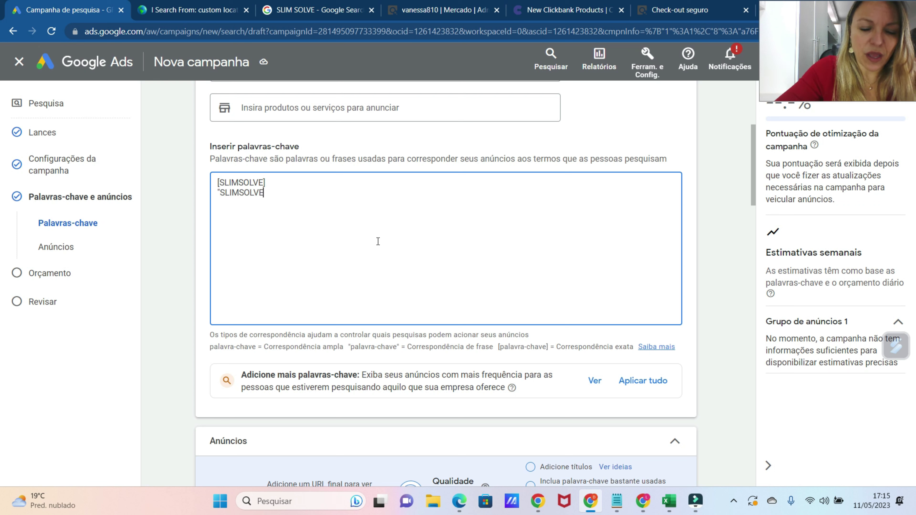
{"action": "type", "text": "\""}
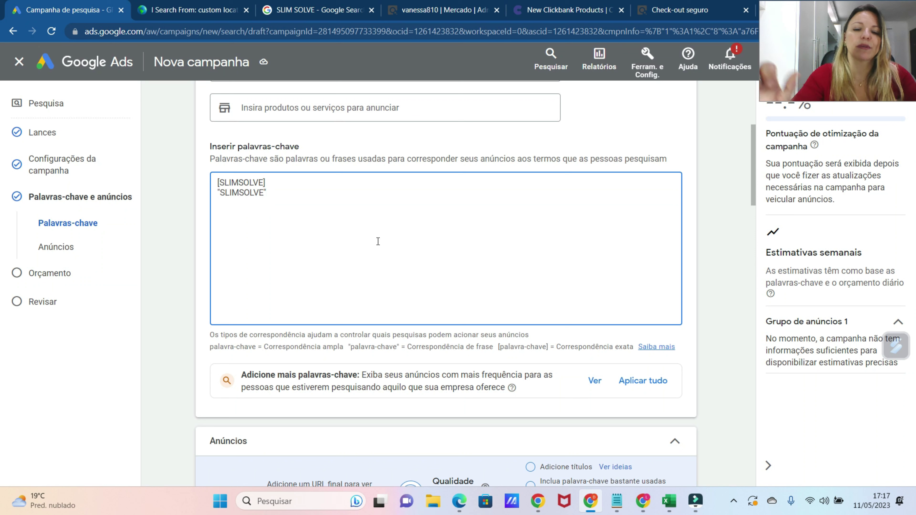
Add the phrase-match keyword "Buy slimsolve" and start rewriting the quoted SLIMSOLVE keyword in lowercase
{"action": "key", "text": "Return"}
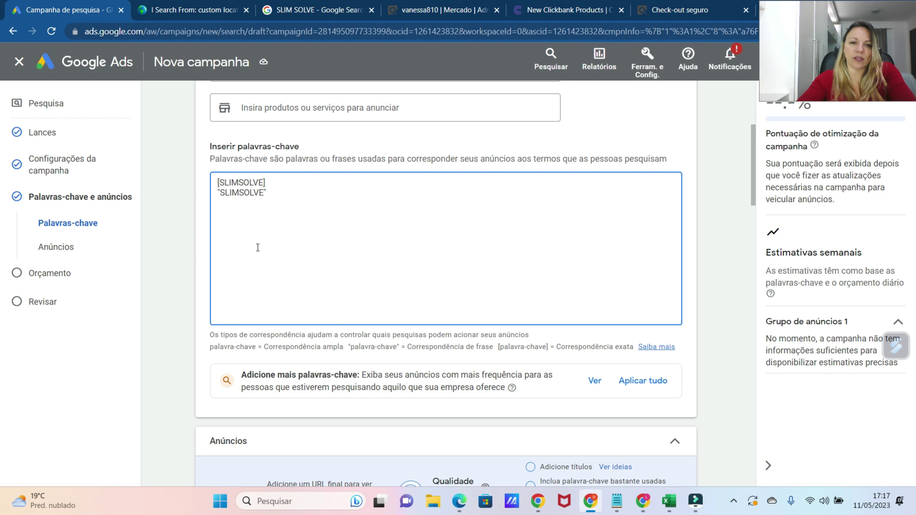
{"action": "left_click", "coordinate": [246, 227]}
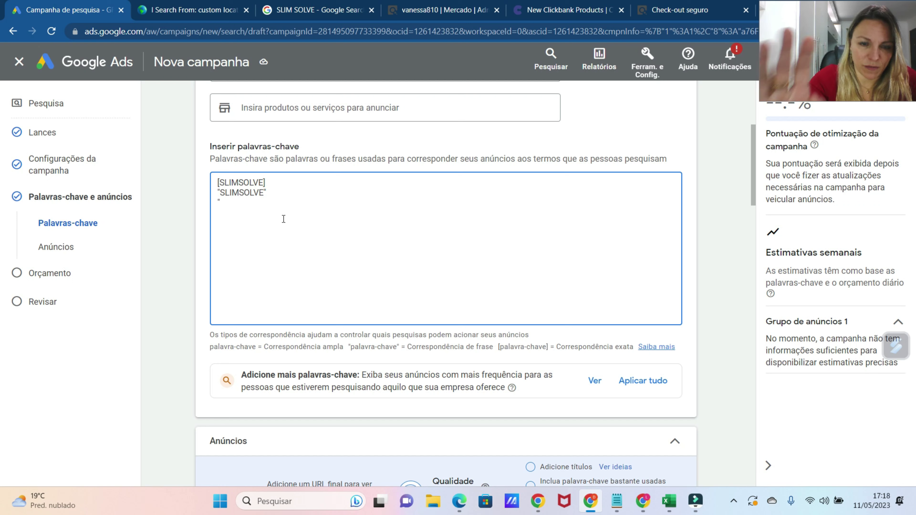
{"action": "type", "text": "BUY"}
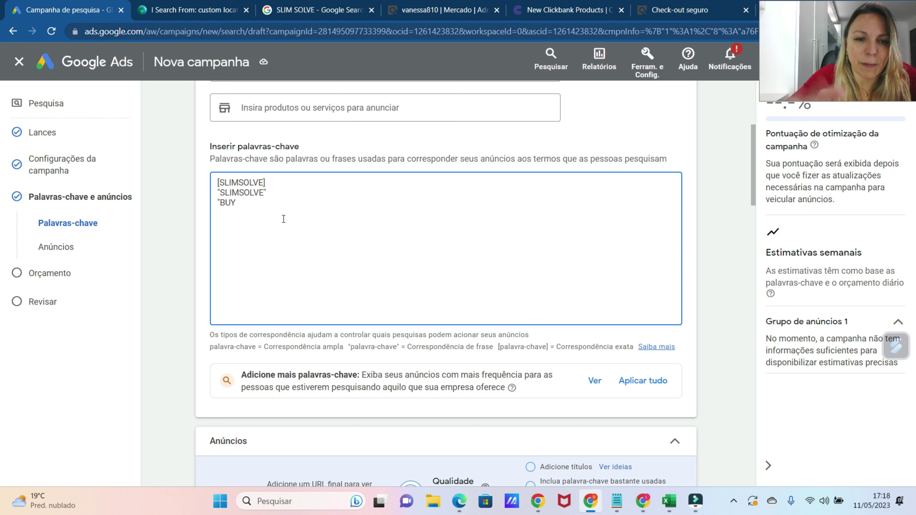
{"action": "key", "text": "BackSpace"}
{"action": "key", "text": "BackSpace"}
{"action": "type", "text": "uy slimsolve\""}
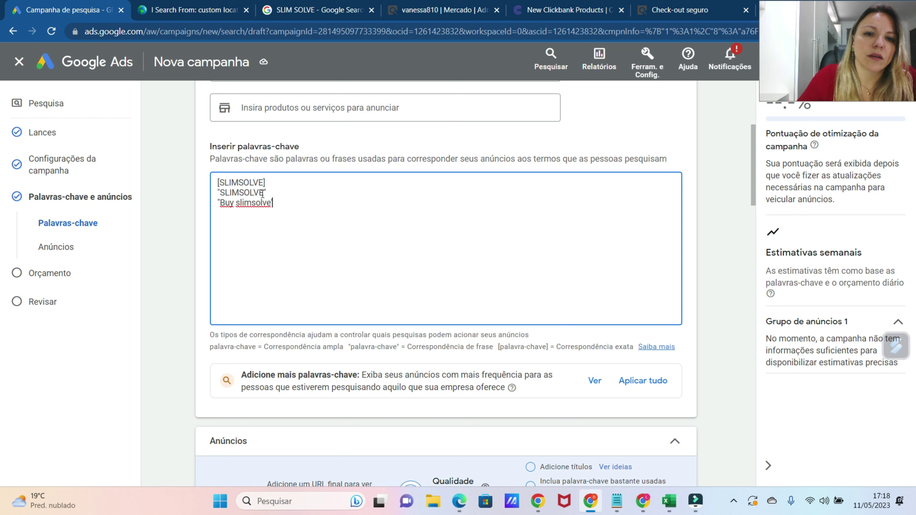
{"action": "left_click_drag", "start_coordinate": [263, 193], "coordinate": [223, 193]}
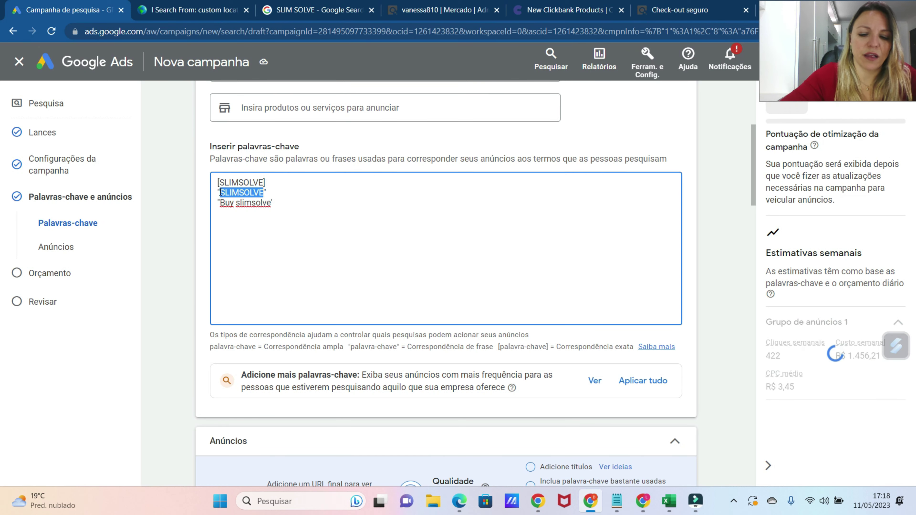
{"action": "type", "text": "Slim"}
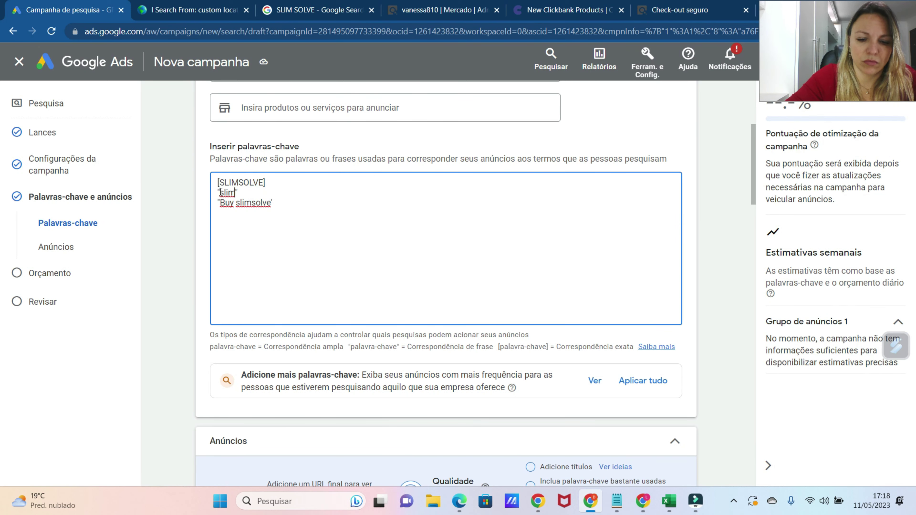
Load the product's ClickBank affiliate link with tid=PV in the checkout browser tab and look over the SlimSolve sales page
{"action": "scroll", "coordinate": [333, 287], "scroll_direction": "down", "scroll_amount": 5}
{"action": "left_click", "coordinate": [276, 307]}
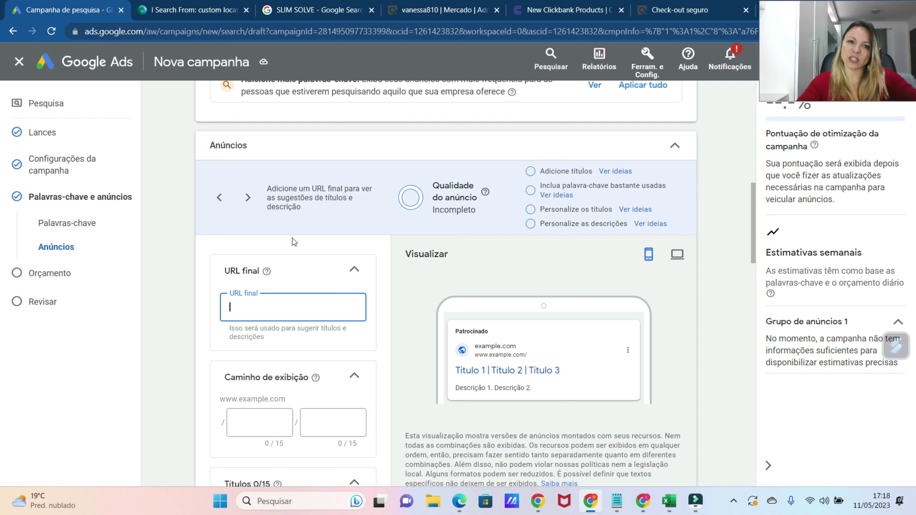
{"action": "left_click", "coordinate": [280, 307]}
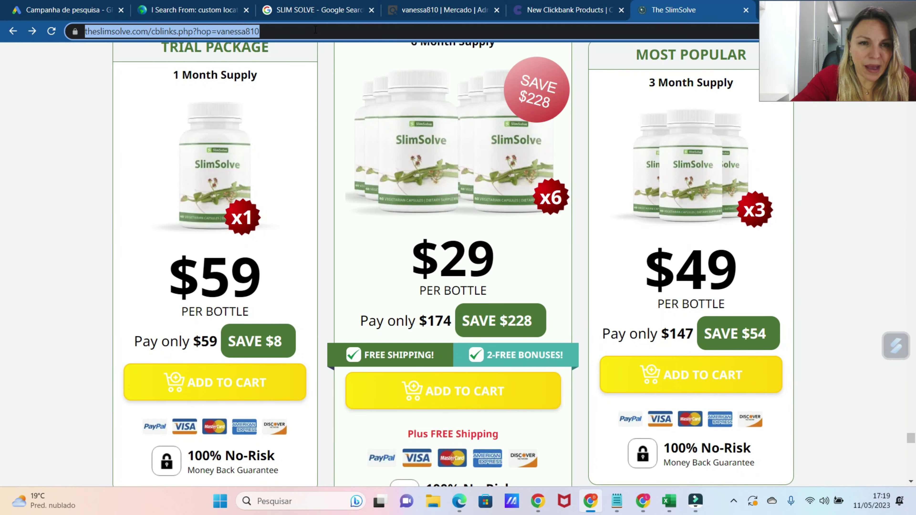
{"action": "type", "text": "https://ba097qphuqu6i0ehxevjvj568z.hop.clickbank.net/?tid=PV"}
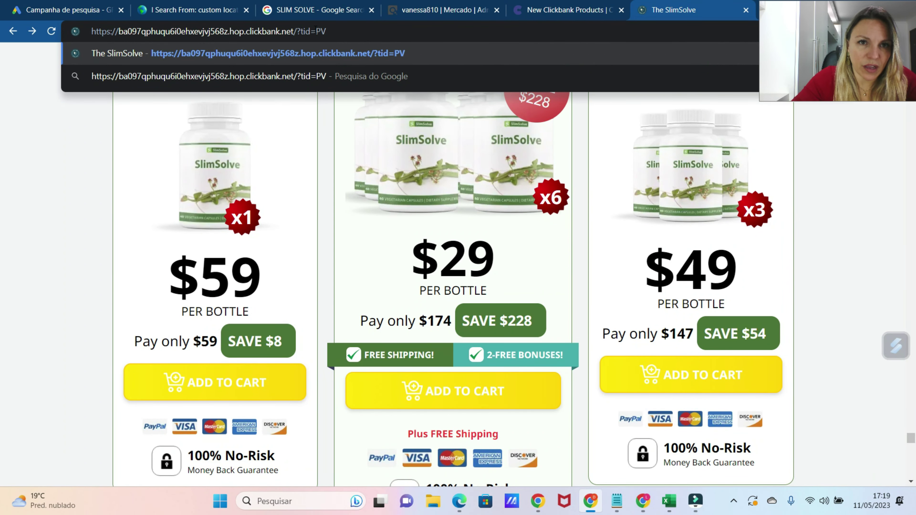
{"action": "key", "text": "Return"}
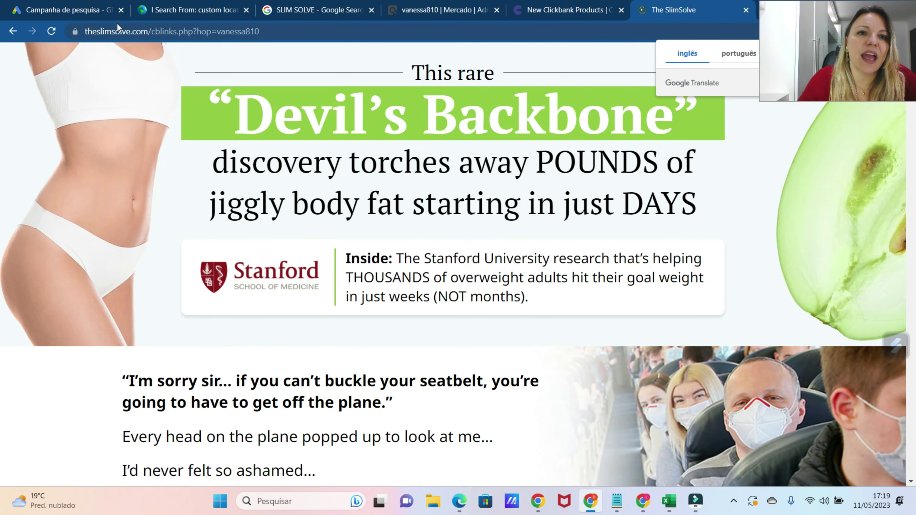
{"action": "scroll", "coordinate": [562, 178], "scroll_direction": "down", "scroll_amount": 10}
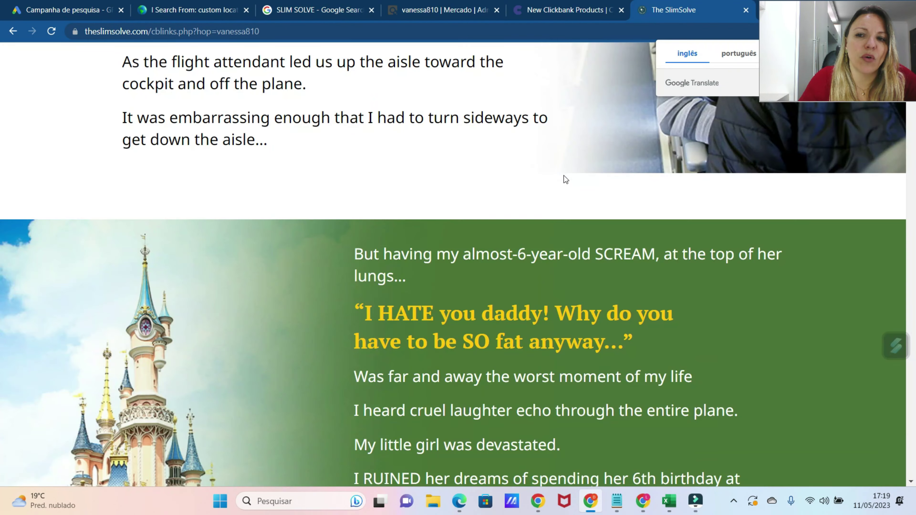
{"action": "scroll", "coordinate": [562, 178], "scroll_direction": "up", "scroll_amount": 10}
Copy the theslimsolve.com sales page address and paste it as the ad's final URL in the Google Ads draft
{"action": "left_click_drag", "start_coordinate": [257, 31], "coordinate": [86, 29]}
{"action": "right_click", "coordinate": [86, 28]}
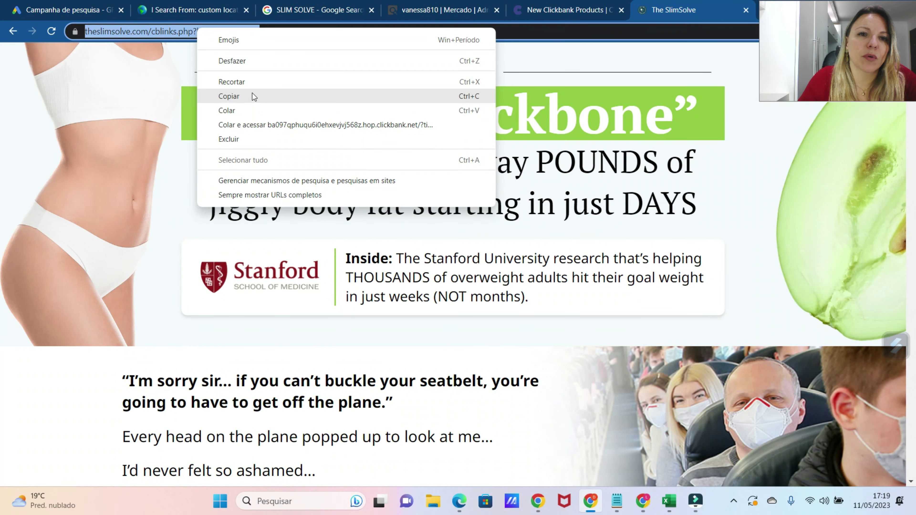
{"action": "left_click", "coordinate": [252, 94]}
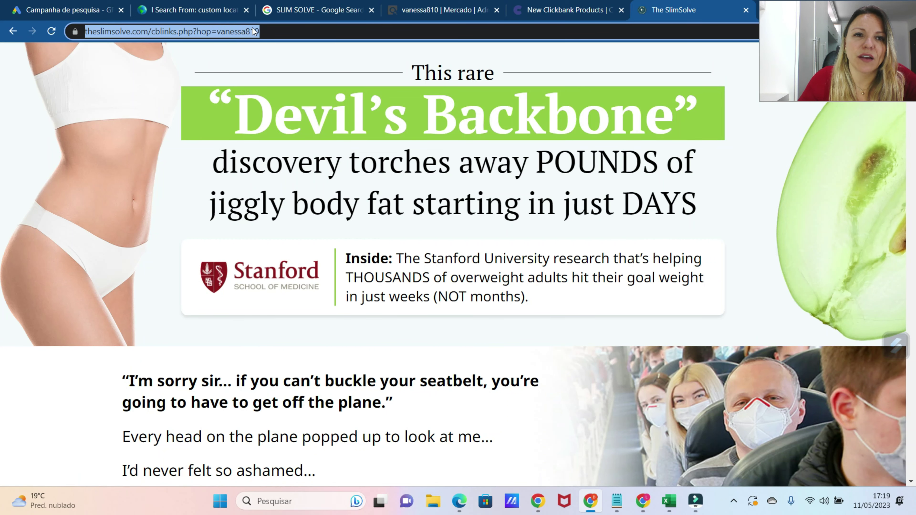
{"action": "left_click", "coordinate": [84, 8]}
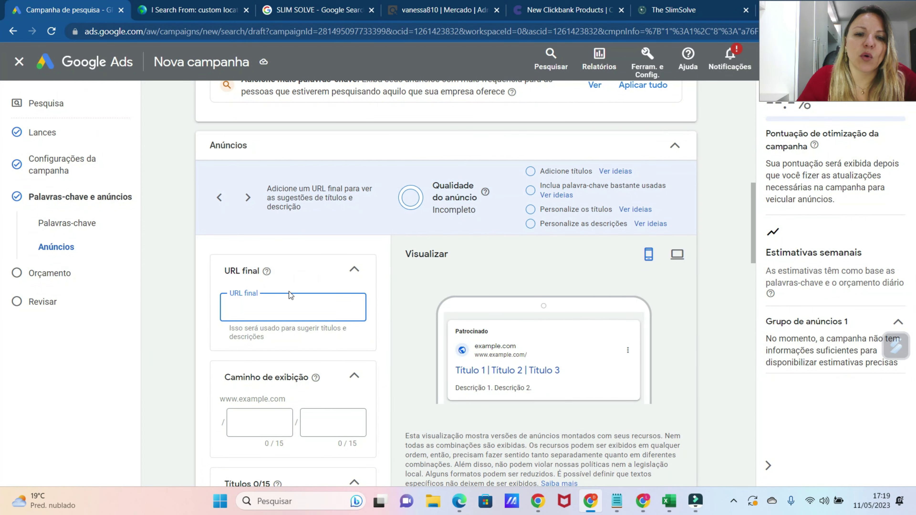
{"action": "left_click", "coordinate": [284, 310]}
{"action": "key", "text": "ctrl+v"}
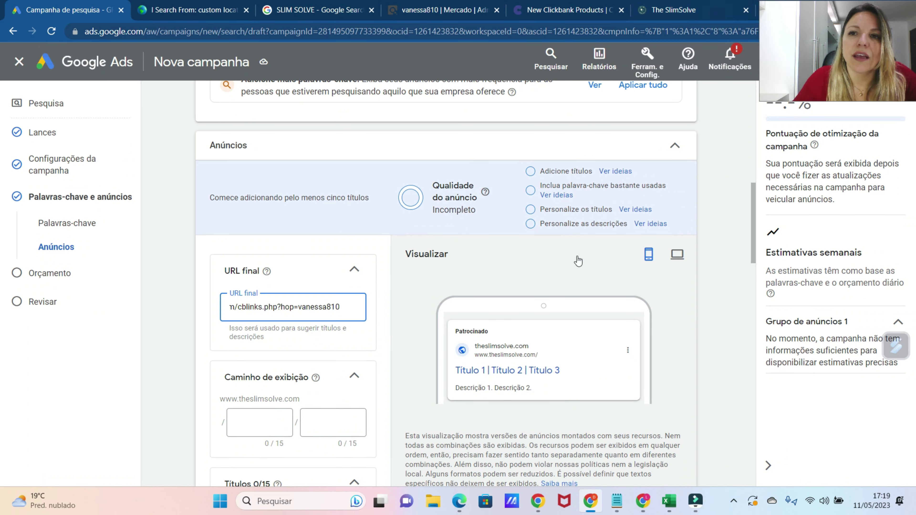
Expand the ad's URL options and paste the copied theslimsolve.com sales page address as the tracking template
{"action": "scroll", "coordinate": [381, 327], "scroll_direction": "down", "scroll_amount": 15}
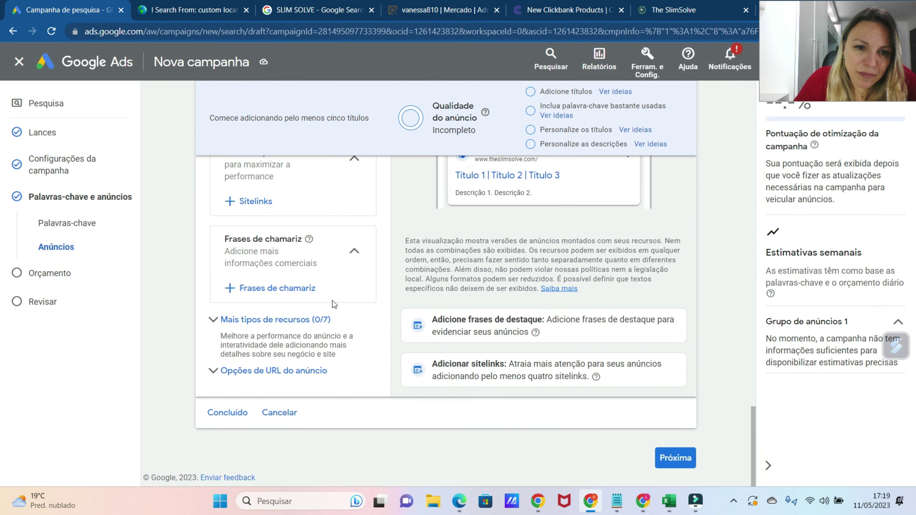
{"action": "left_click", "coordinate": [280, 369]}
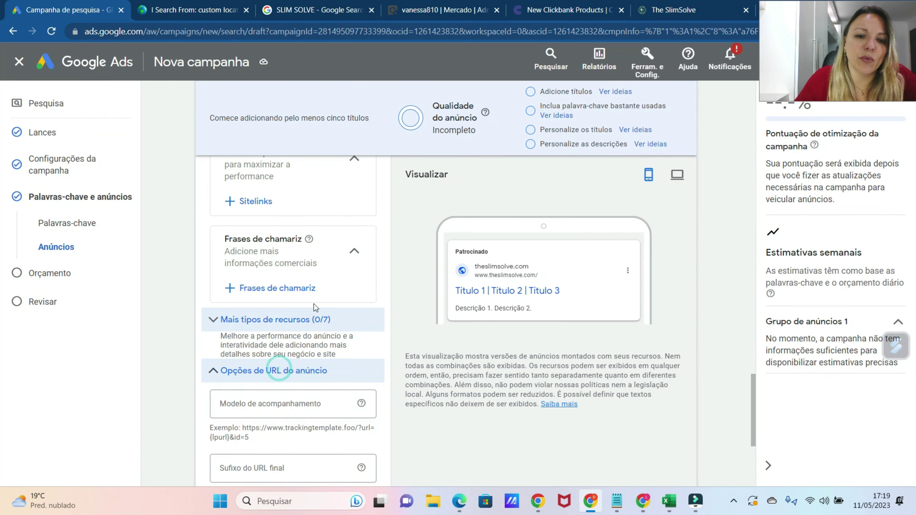
{"action": "scroll", "coordinate": [312, 303], "scroll_direction": "down", "scroll_amount": 4}
{"action": "left_click", "coordinate": [249, 259]}
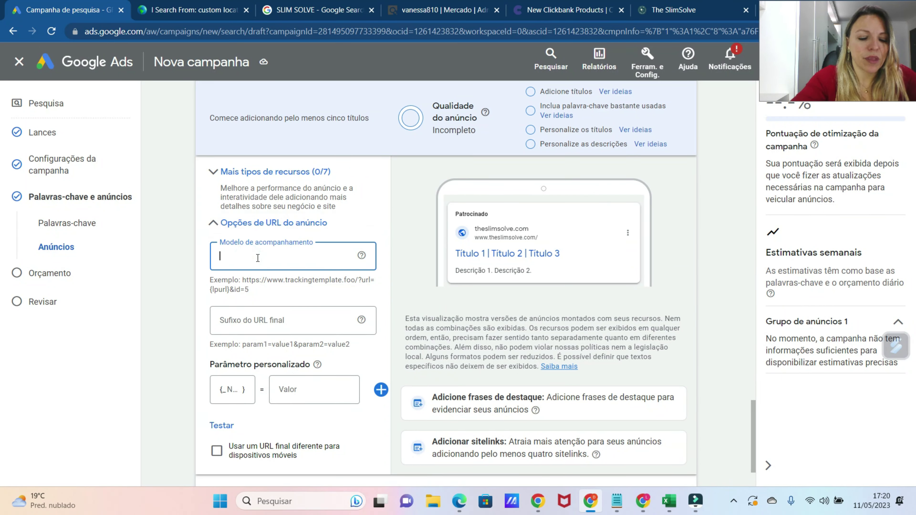
{"action": "key", "text": "ctrl+v"}
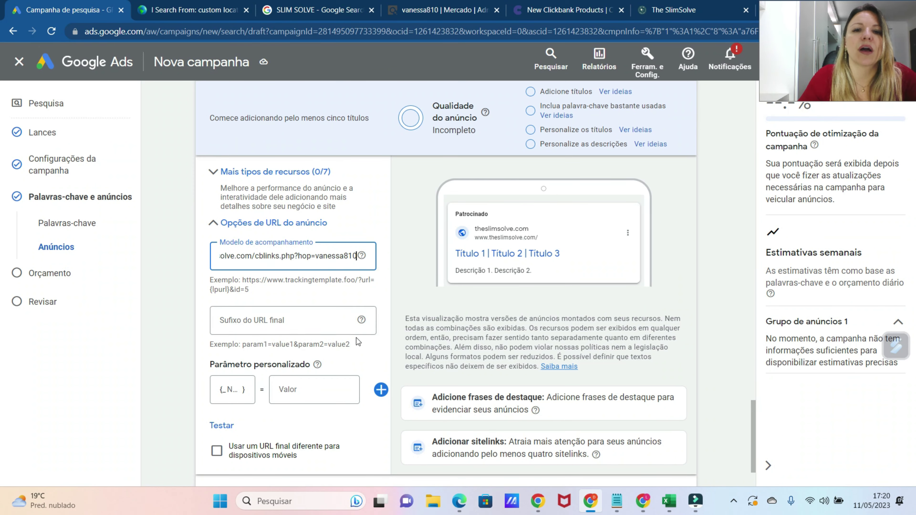
Fill the ad's two display path fields with "Offer_Today" and "Buy_Now"
{"action": "scroll", "coordinate": [332, 298], "scroll_direction": "up", "scroll_amount": 7}
{"action": "scroll", "coordinate": [332, 298], "scroll_direction": "up", "scroll_amount": 12}
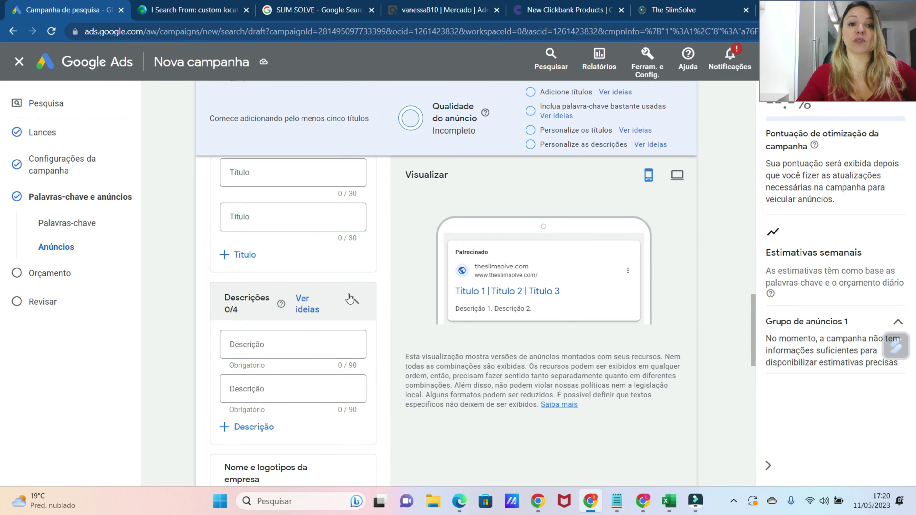
{"action": "scroll", "coordinate": [344, 300], "scroll_direction": "down", "scroll_amount": 7}
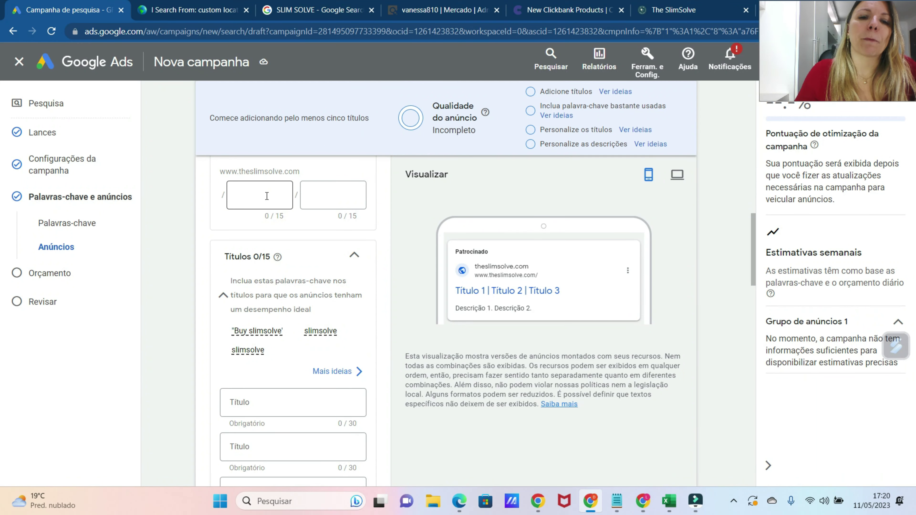
{"action": "left_click", "coordinate": [267, 196]}
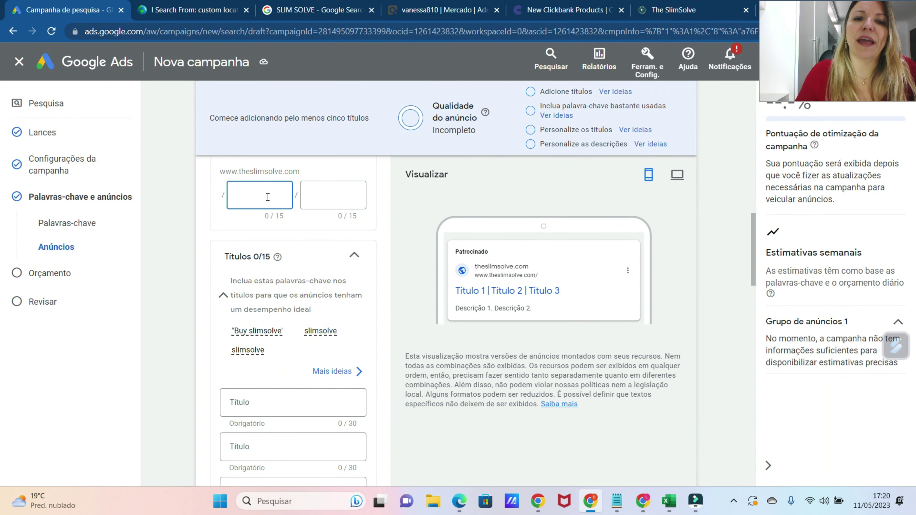
{"action": "scroll", "coordinate": [561, 235], "scroll_direction": "up", "scroll_amount": 2}
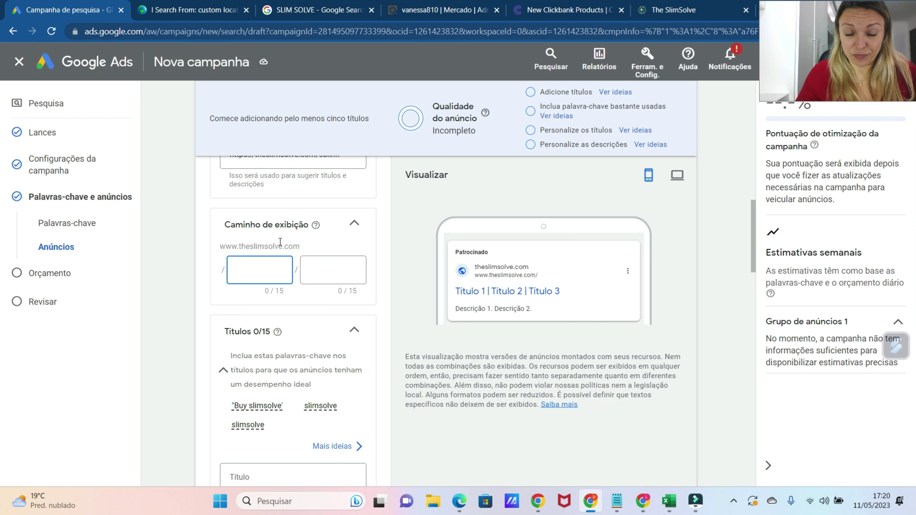
{"action": "left_click", "coordinate": [258, 270]}
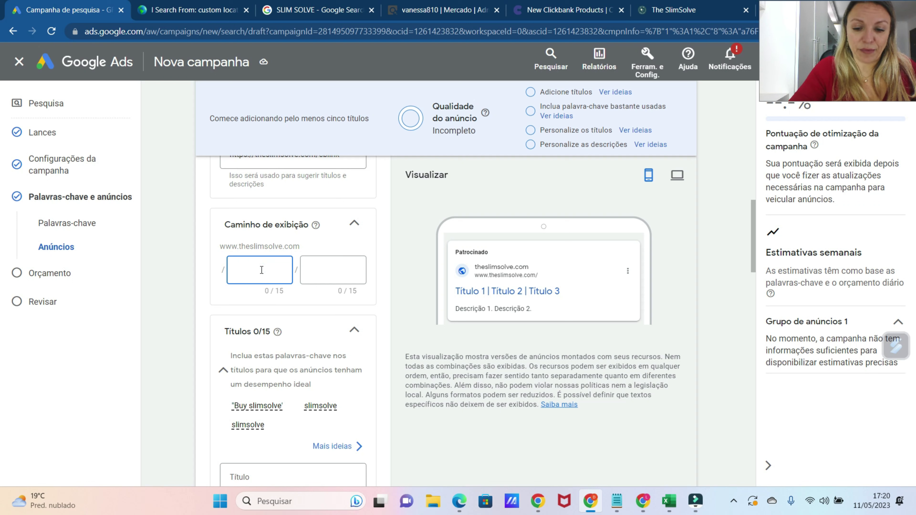
{"action": "type", "text": "Off"}
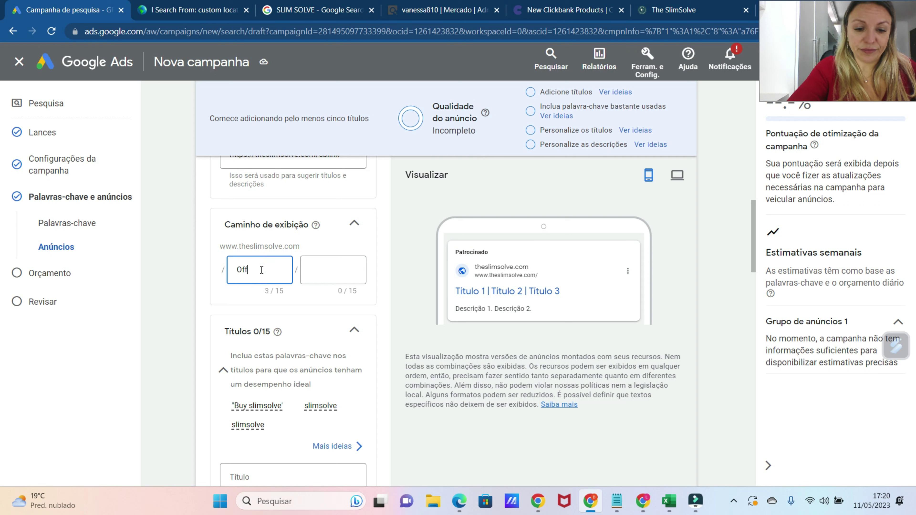
{"action": "type", "text": "er"}
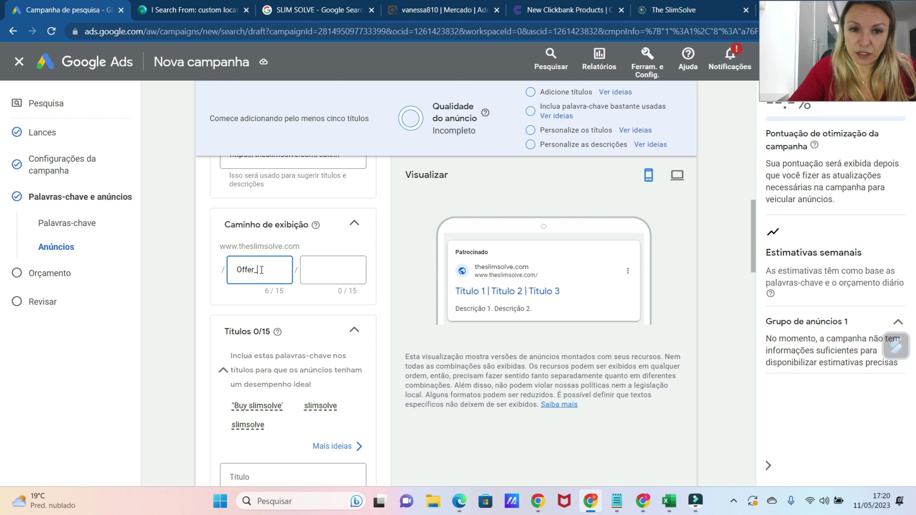
{"action": "type", "text": "_Today"}
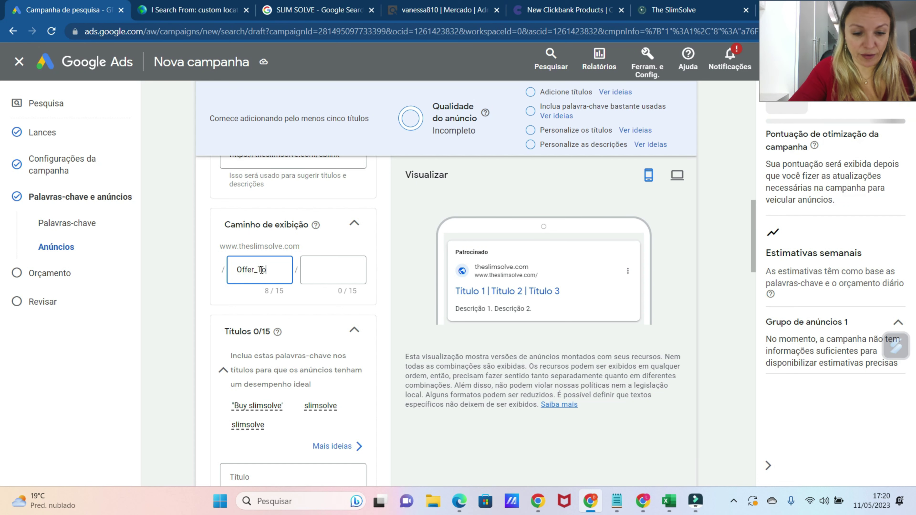
{"action": "left_click", "coordinate": [321, 280]}
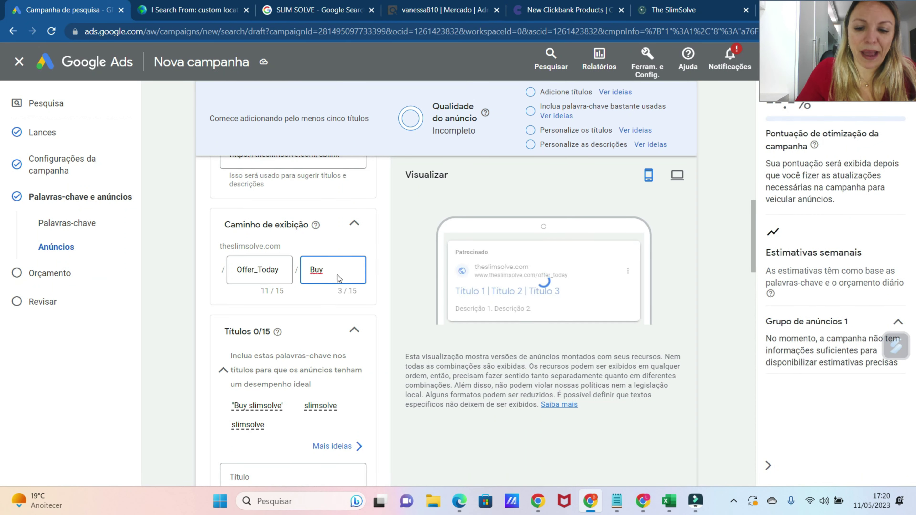
{"action": "type", "text": "Buy_"}
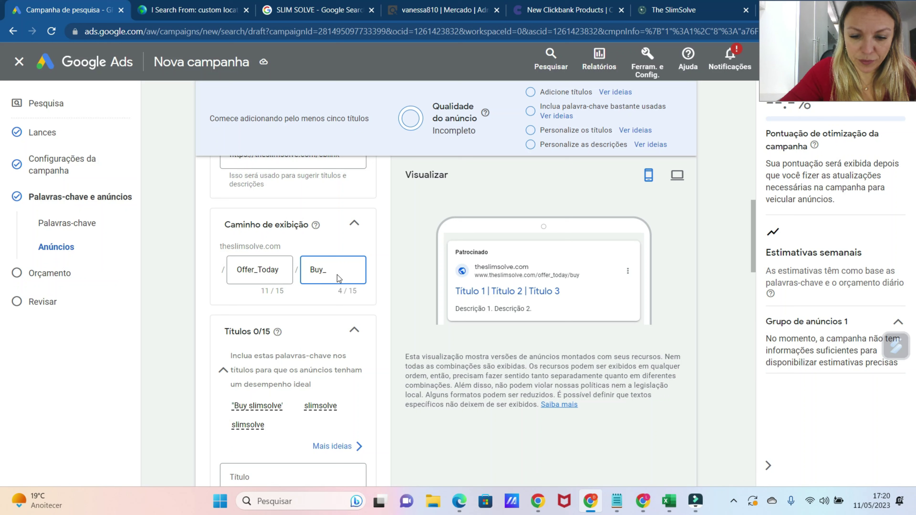
{"action": "type", "text": "Now"}
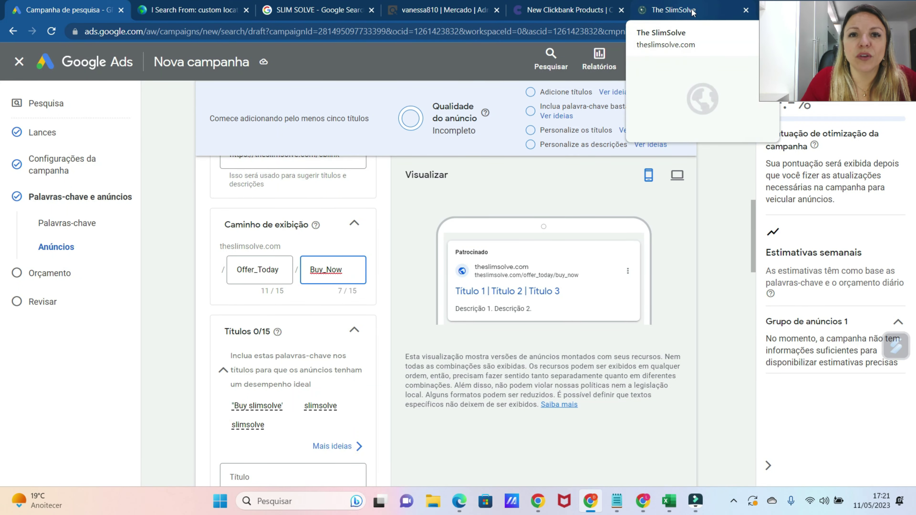
Open the Reverso text translator in the SLIM SOLVE Google search tab and set it to translate from Portuguese to English
{"action": "left_click", "coordinate": [319, 6]}
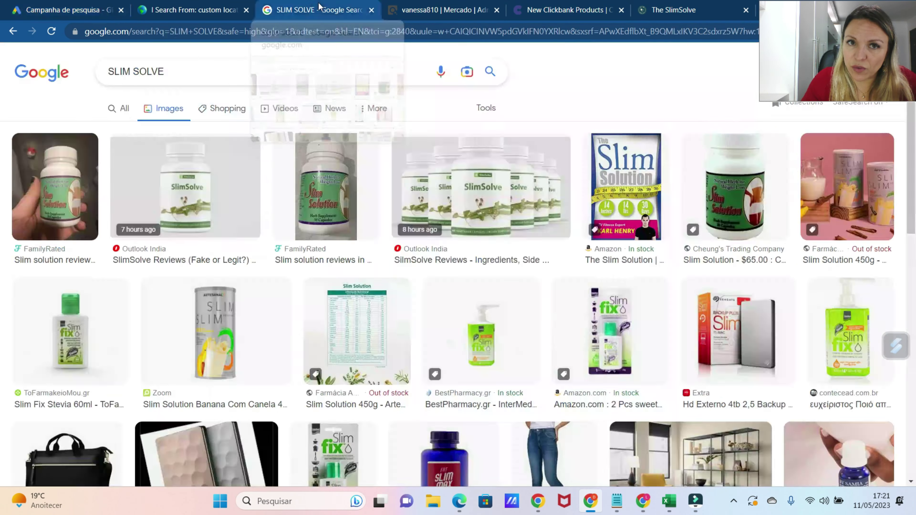
{"action": "left_click", "coordinate": [237, 31]}
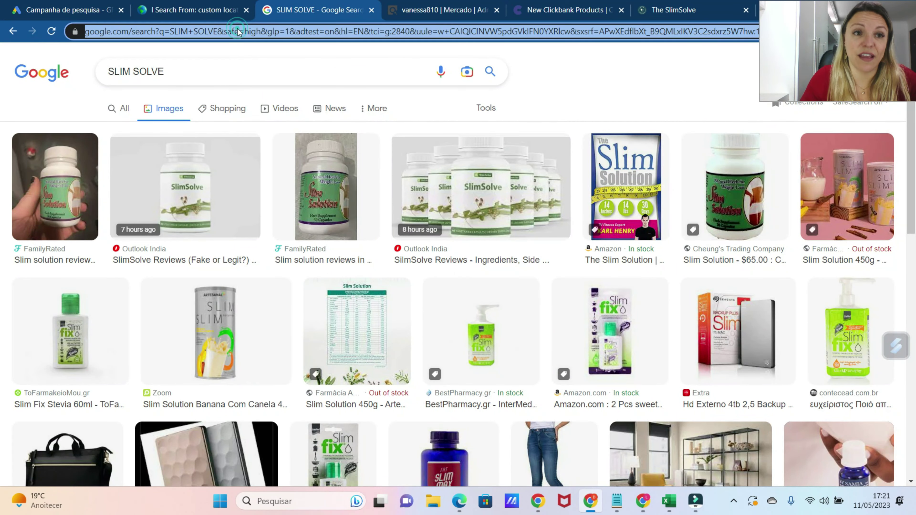
{"action": "type", "text": "reverso"}
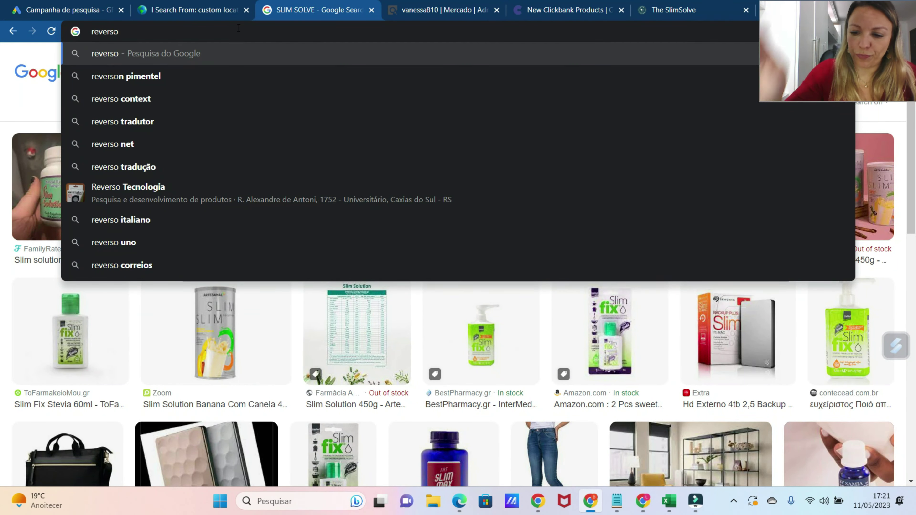
{"action": "key", "text": "Return"}
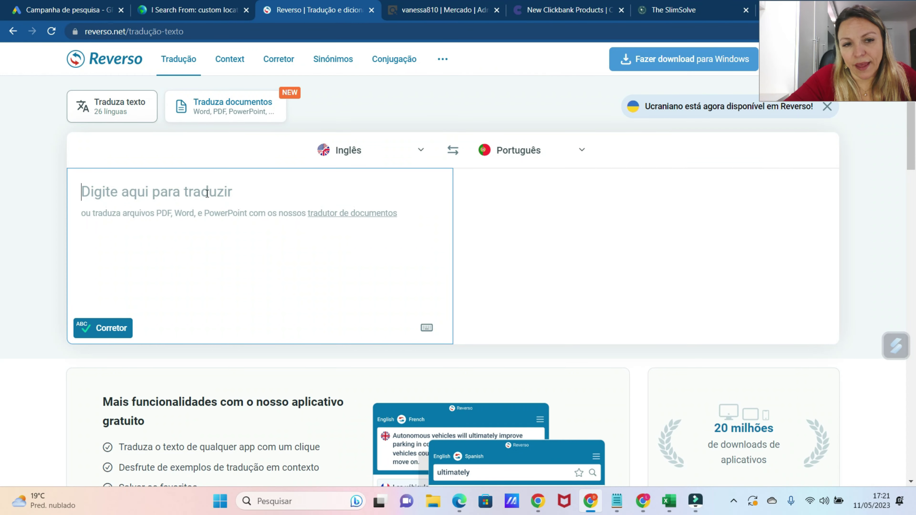
{"action": "left_click", "coordinate": [453, 150]}
{"action": "left_click", "coordinate": [229, 205]}
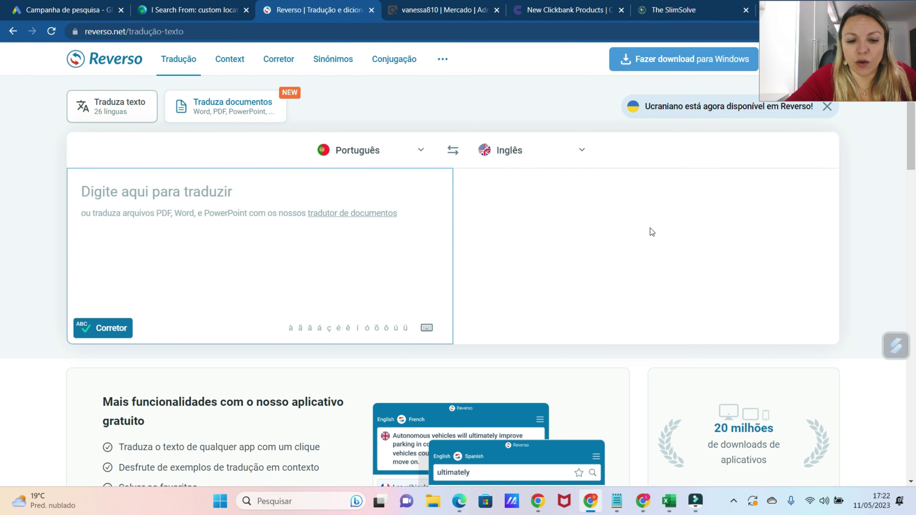
Translate "SlimSolve Oferta Insana Hoje" into English and copy the full translation
{"action": "type", "text": "S"}
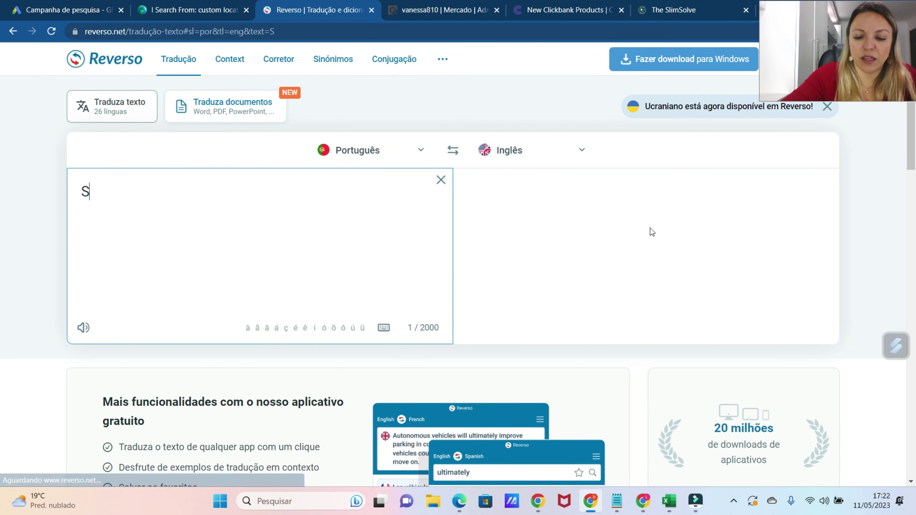
{"action": "type", "text": "limSol"}
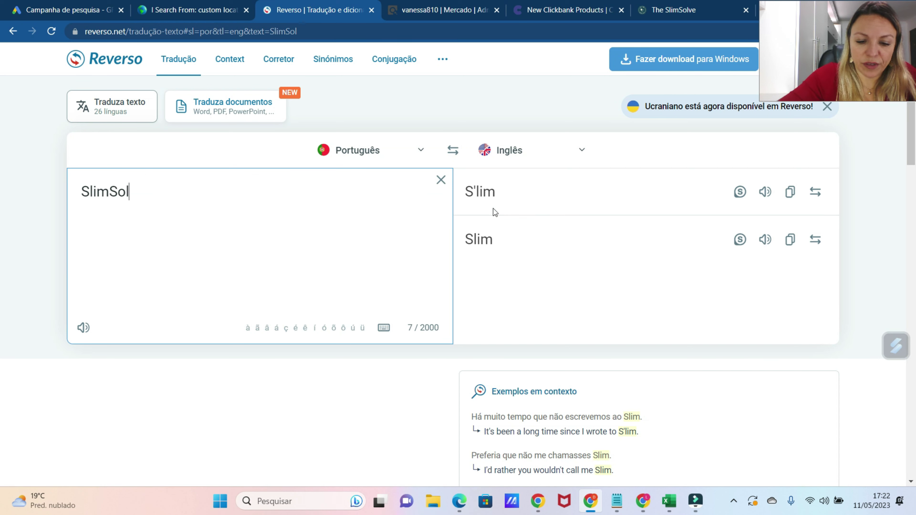
{"action": "type", "text": "ve Oferta"}
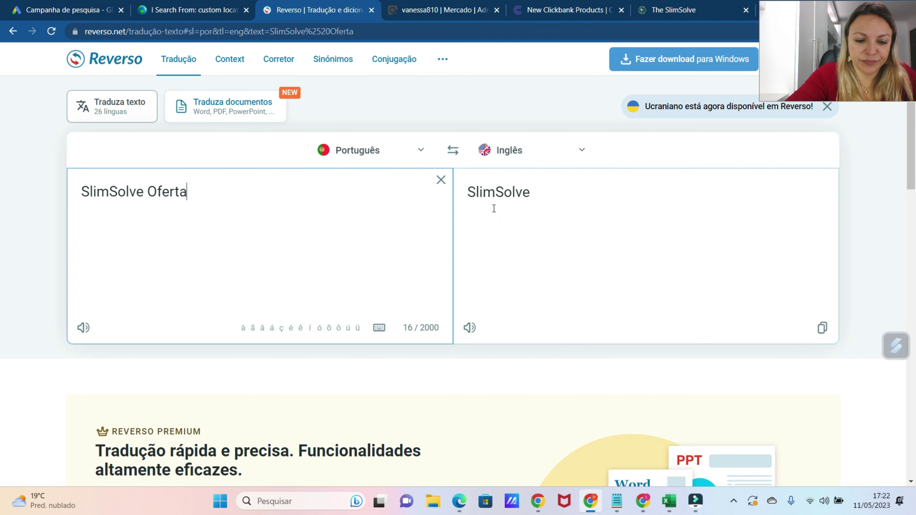
{"action": "type", "text": " Insana Hoje"}
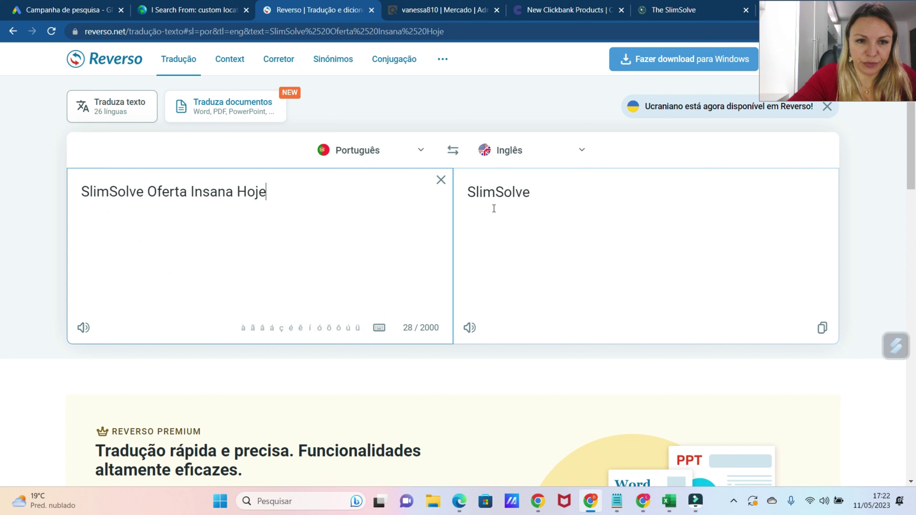
{"action": "left_click_drag", "start_coordinate": [468, 191], "coordinate": [653, 193]}
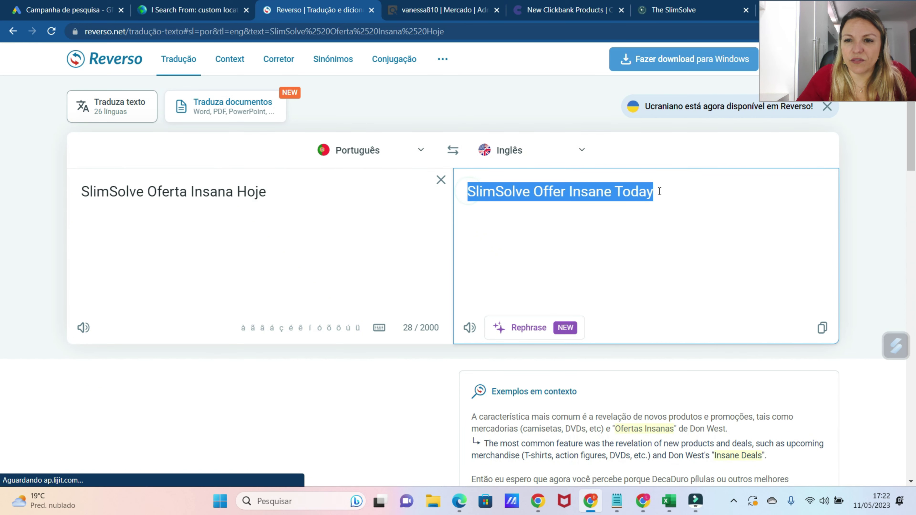
{"action": "right_click", "coordinate": [651, 194]}
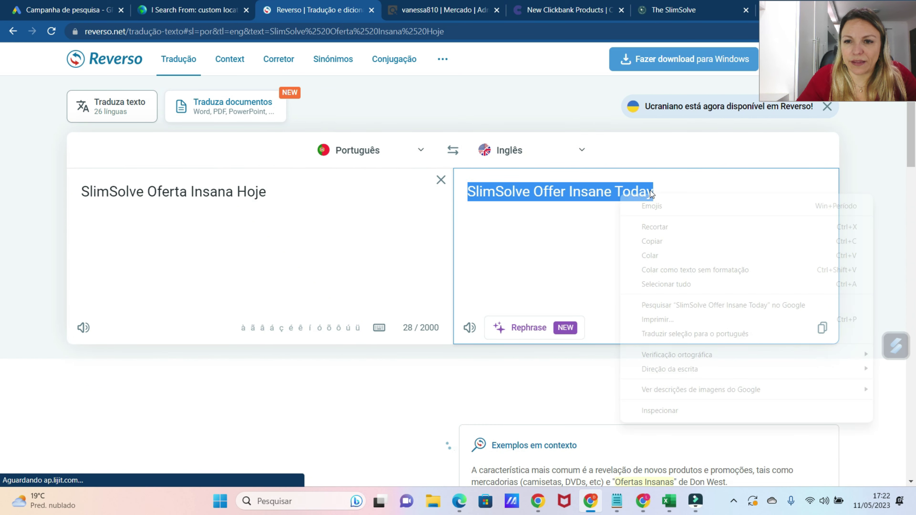
{"action": "left_click", "coordinate": [675, 241]}
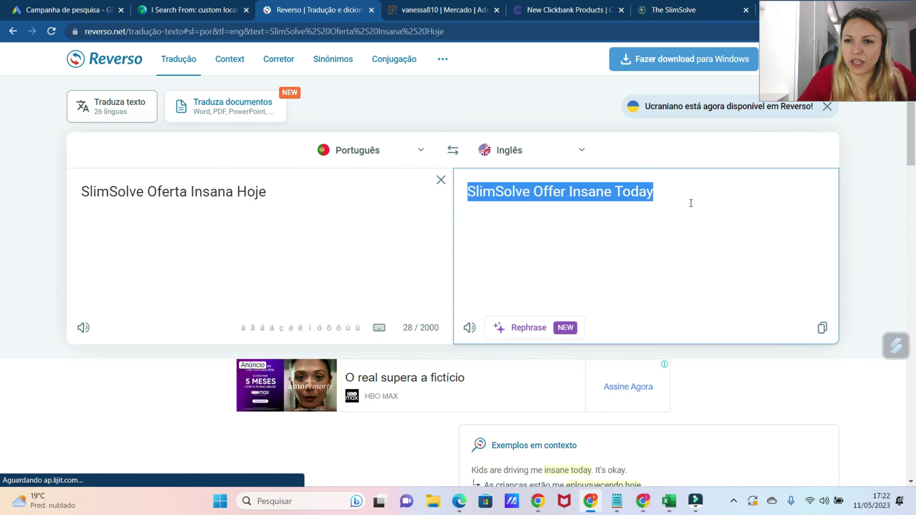
Return to the Google Ads campaign draft and paste "SlimSolve Offer Insane Today" as the ad's first headline
{"action": "left_click", "coordinate": [65, 8]}
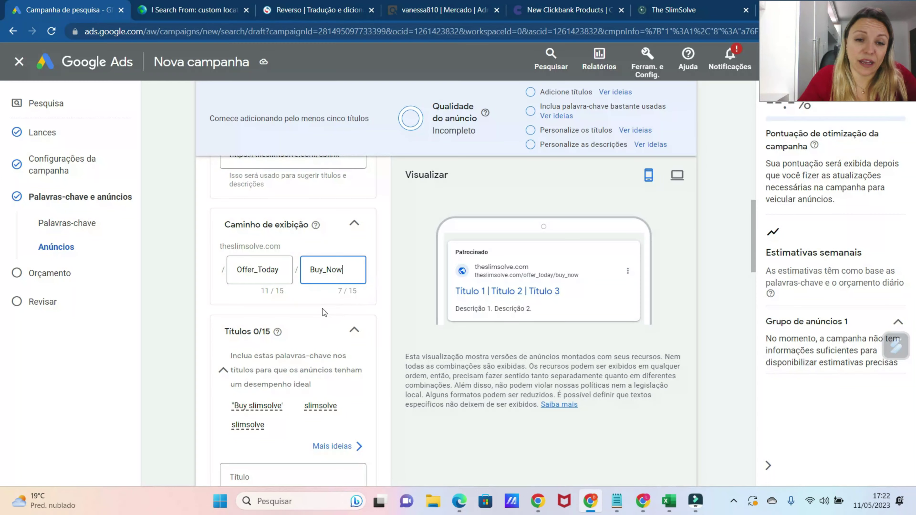
{"action": "scroll", "coordinate": [324, 313], "scroll_direction": "down", "scroll_amount": 4}
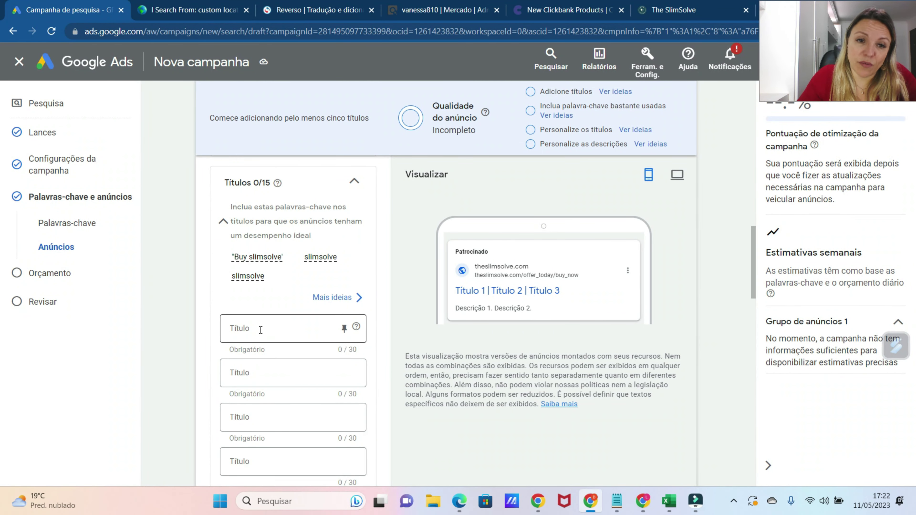
{"action": "left_click", "coordinate": [261, 330]}
{"action": "key", "text": "ctrl+v"}
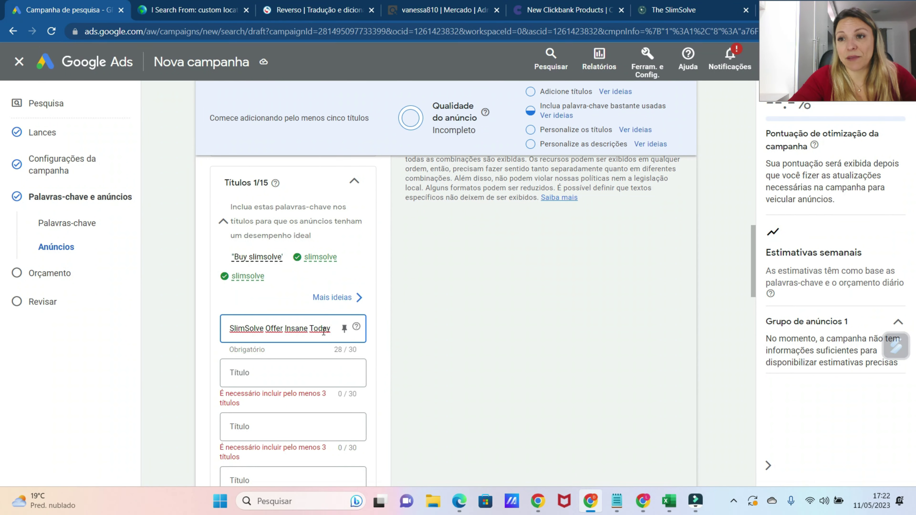
Remove "Today" from the first headline and bracket the offer words so it reads "SlimSolve [Offer Insane]"
{"action": "key", "text": "BackSpace"}
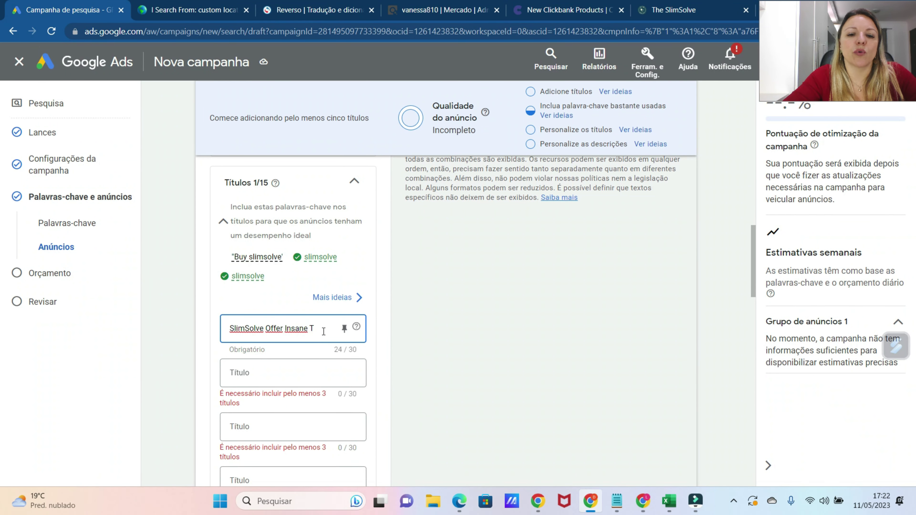
{"action": "key", "text": "BackSpace"}
{"action": "key", "text": "BackSpace"}
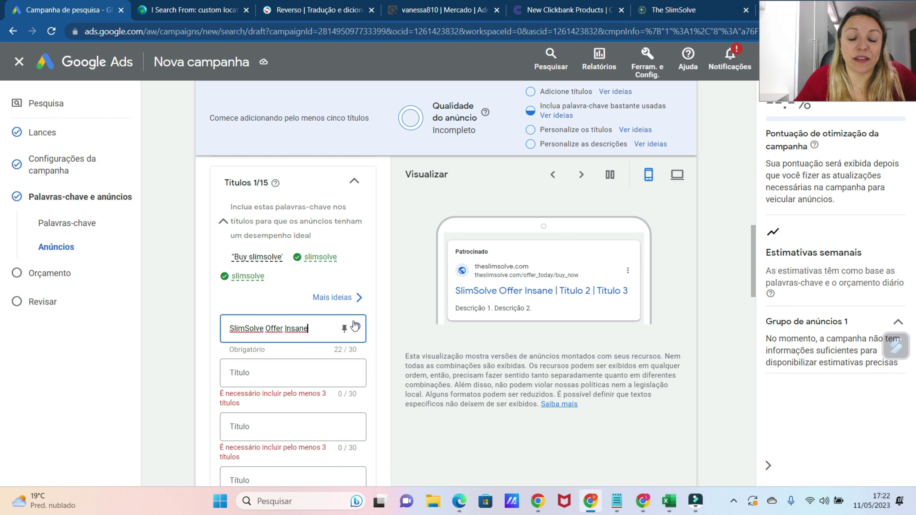
{"action": "left_click", "coordinate": [313, 329]}
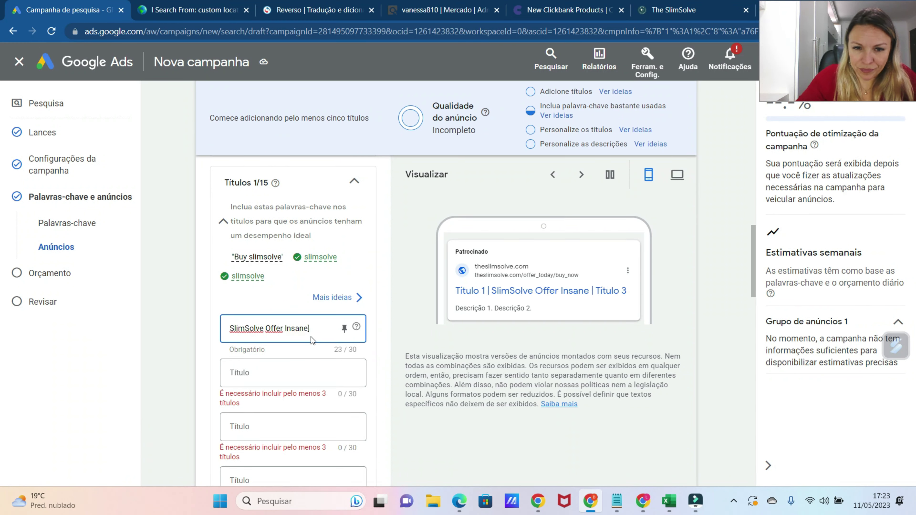
{"action": "left_click", "coordinate": [266, 329]}
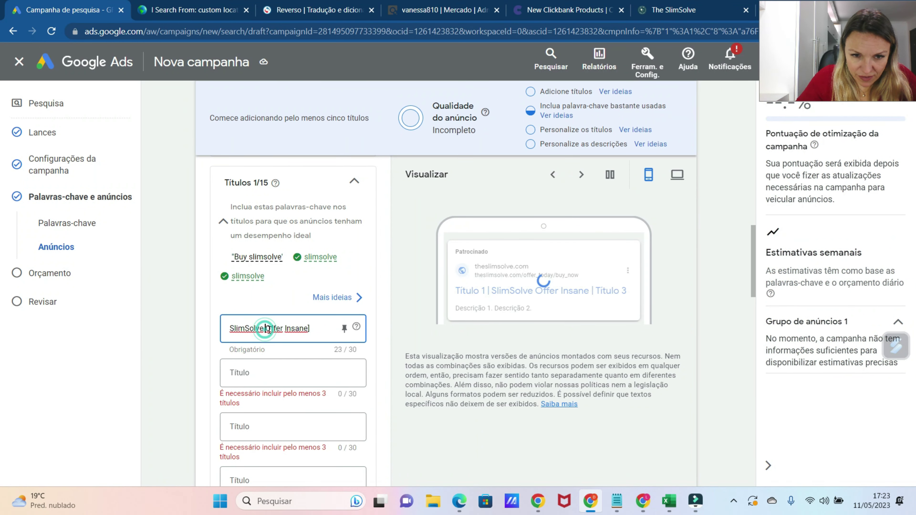
{"action": "type", "text": "["}
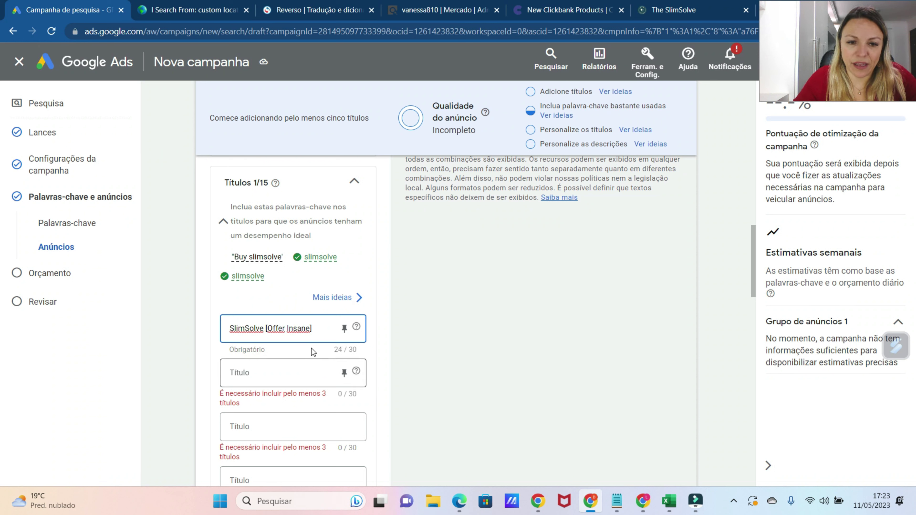
Enter "Buy Now For Only $29 Per Bottle" as the ad's second headline, checking the offer on the SlimSolve sales page
{"action": "left_click", "coordinate": [247, 378]}
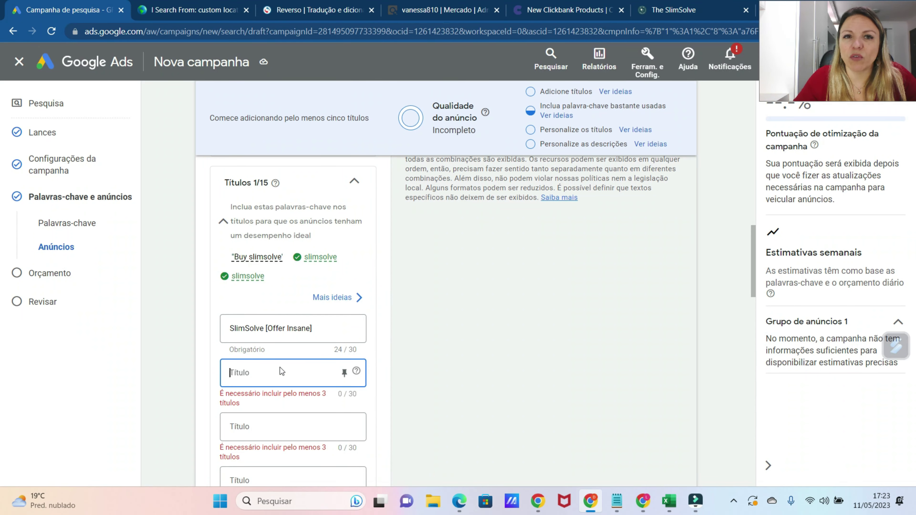
{"action": "key", "text": "ctrl+shift+Tab"}
{"action": "scroll", "coordinate": [866, 375], "scroll_direction": "down", "scroll_amount": 2}
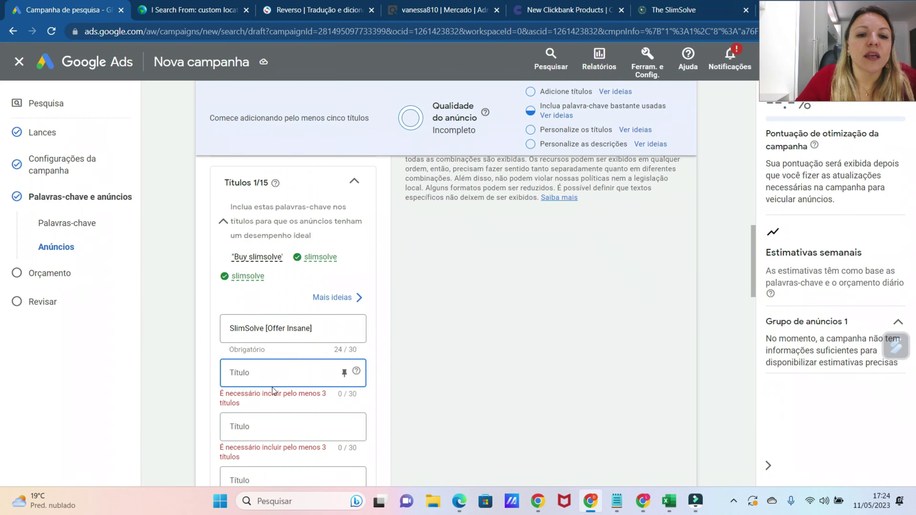
{"action": "key", "text": "ctrl+1"}
{"action": "left_click", "coordinate": [271, 378]}
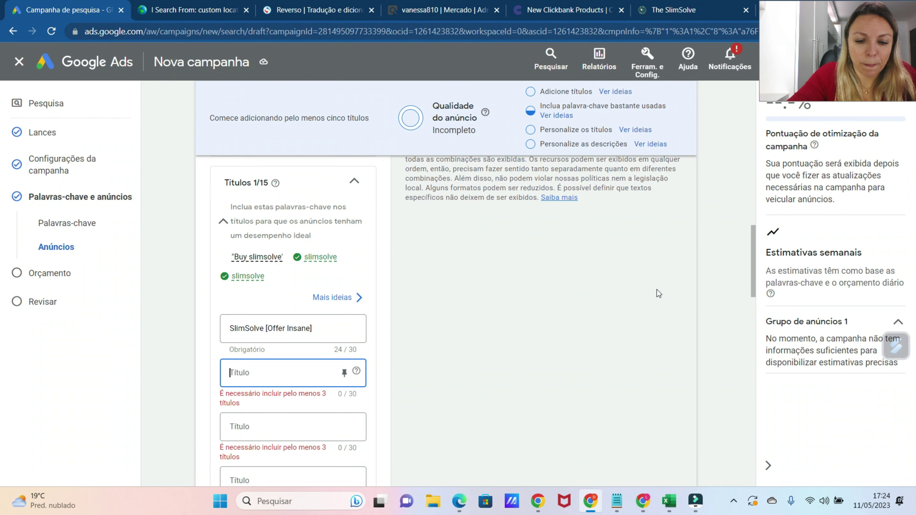
{"action": "type", "text": "Buy No"}
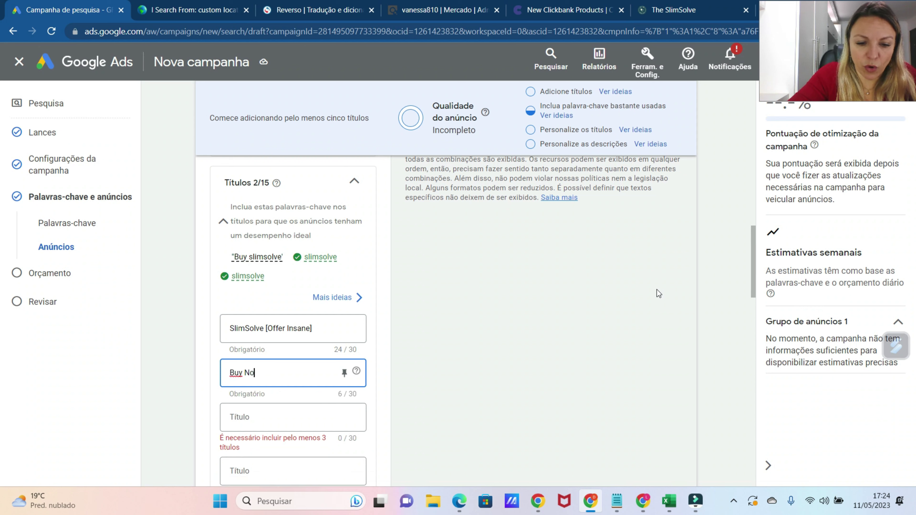
{"action": "type", "text": "w For"}
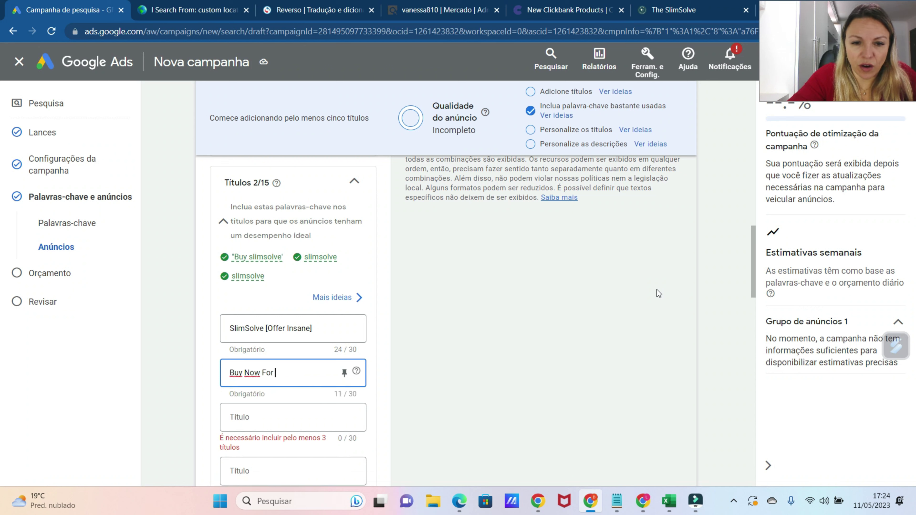
{"action": "type", "text": " Only"}
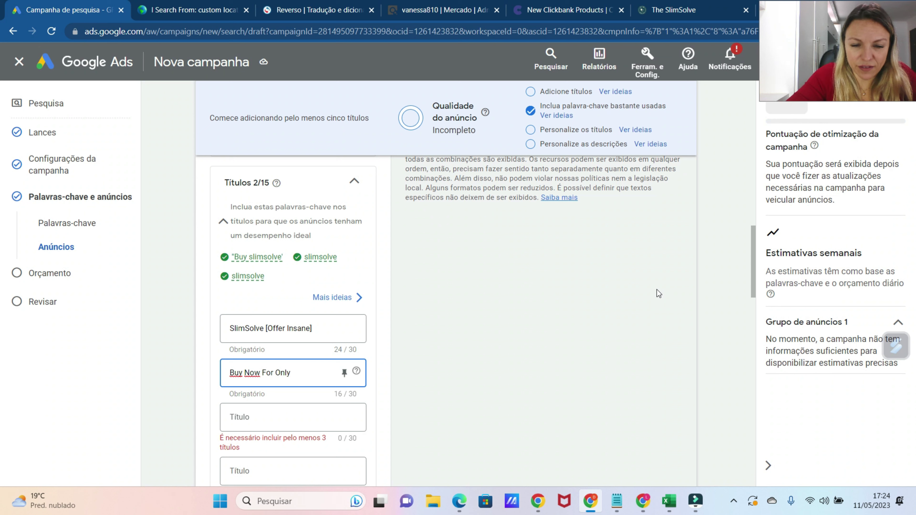
{"action": "type", "text": " $"}
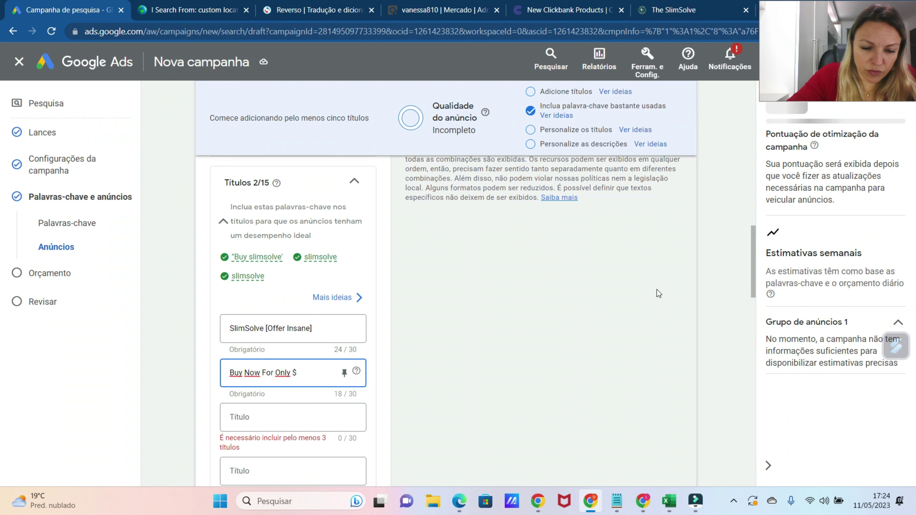
{"action": "type", "text": "29"}
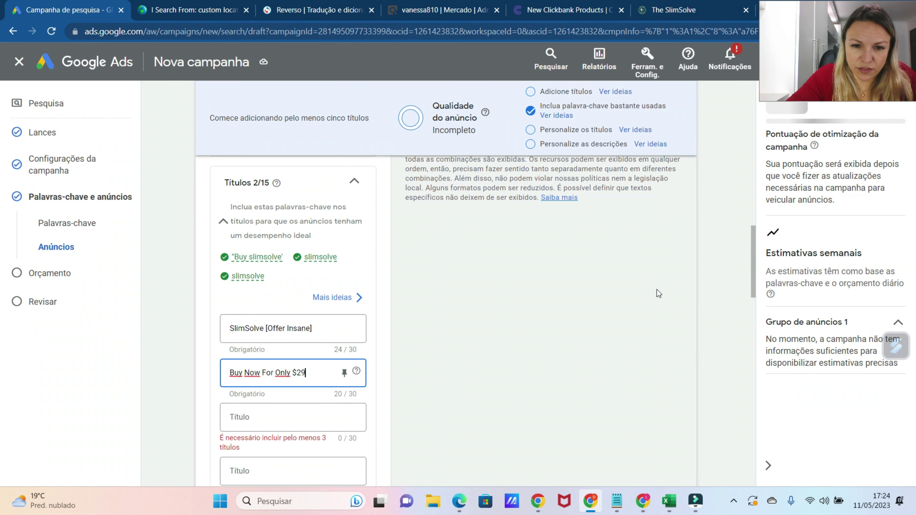
{"action": "type", "text": " Per"}
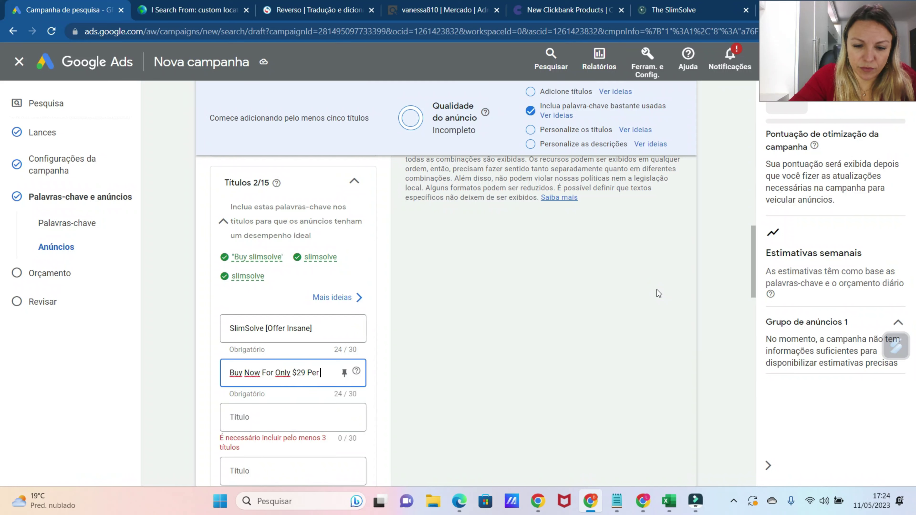
{"action": "type", "text": " Bottl"}
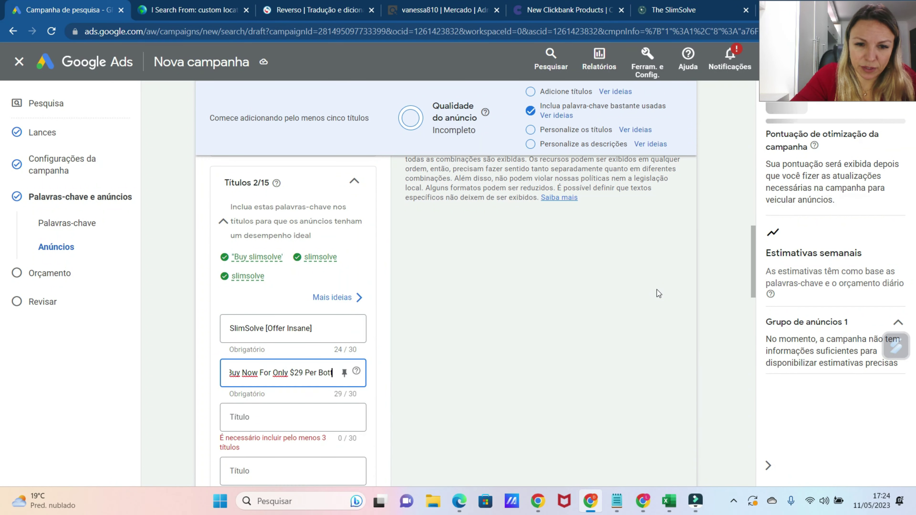
{"action": "type", "text": "e"}
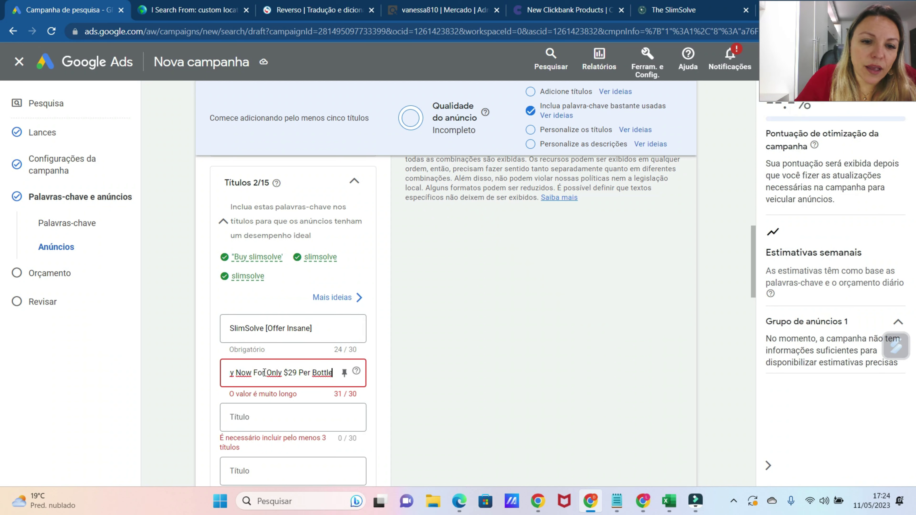
Shorten the second headline by replacing "For" with a period after "Now", so it reads "Buy Now. Only $29 Per Bottle"
{"action": "key", "text": "BackSpace"}
{"action": "key", "text": "BackSpace"}
{"action": "key", "text": "BackSpace"}
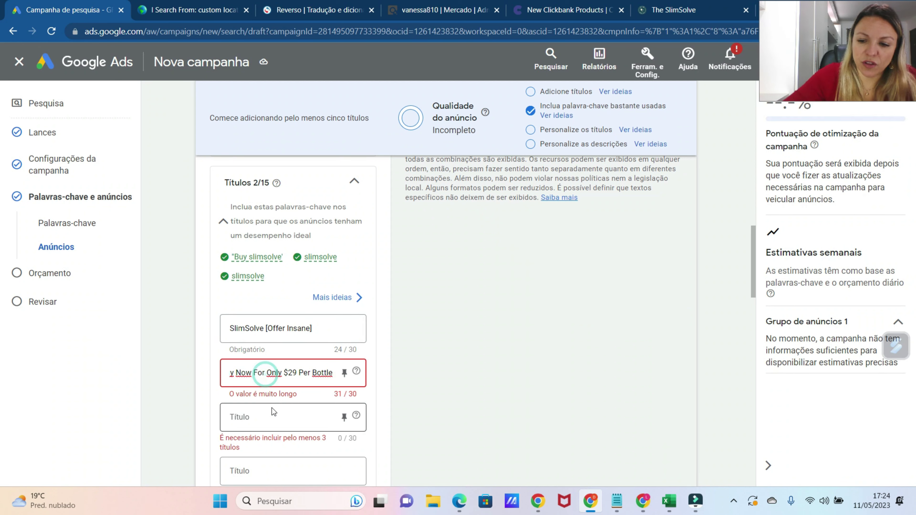
{"action": "key", "text": "BackSpace"}
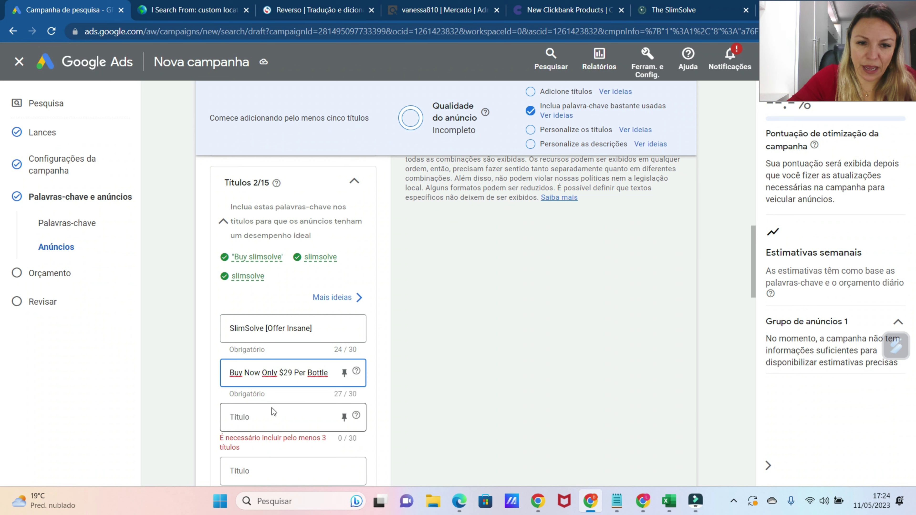
{"action": "type", "text": "."}
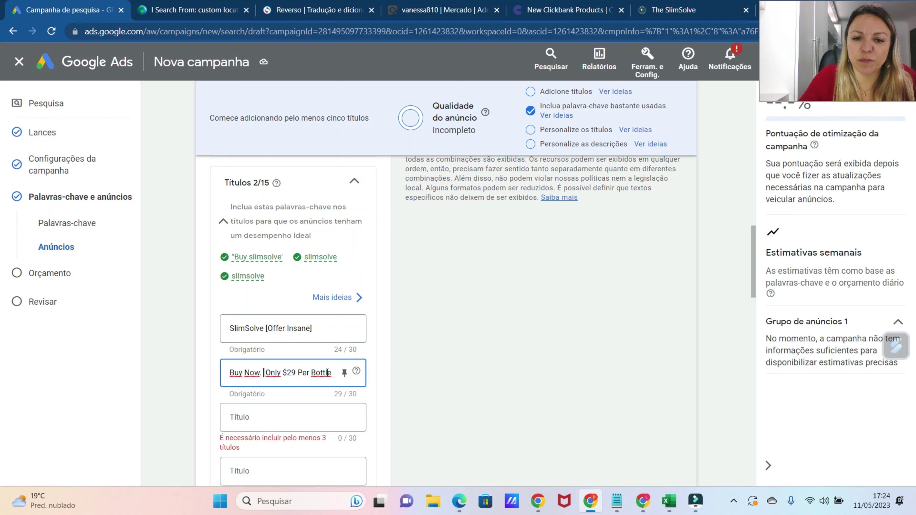
Enter "Save $228 + 2 Bonuses" as the third headline, taking the savings and bonus offer from the SlimSolve sales page
{"action": "left_click", "coordinate": [269, 420]}
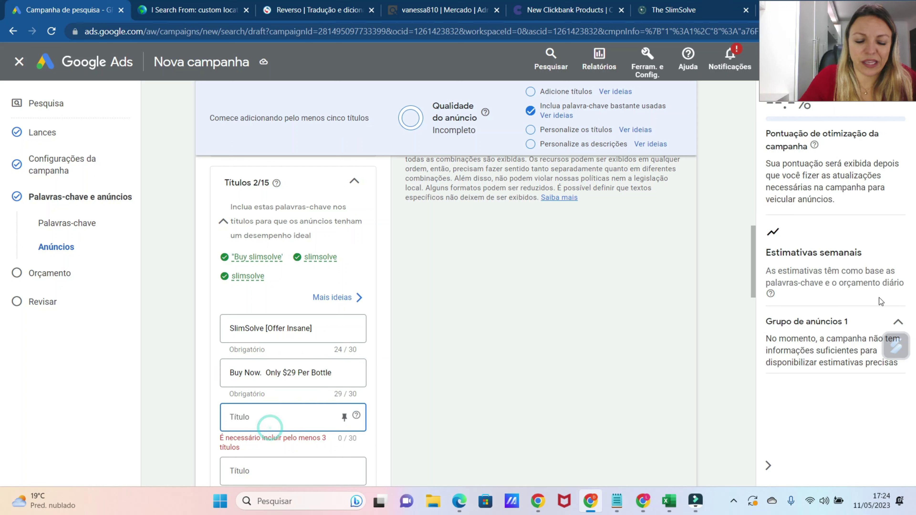
{"action": "type", "text": "Save $"}
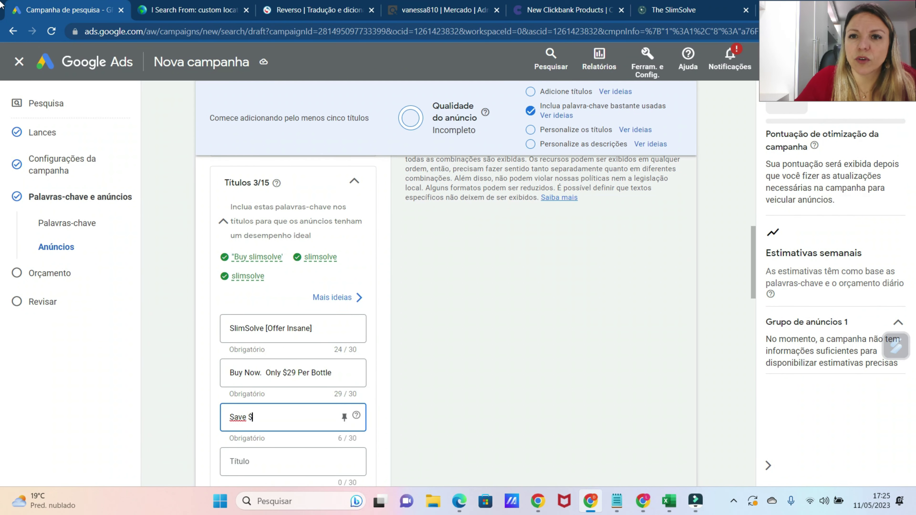
{"action": "left_click", "coordinate": [678, 10]}
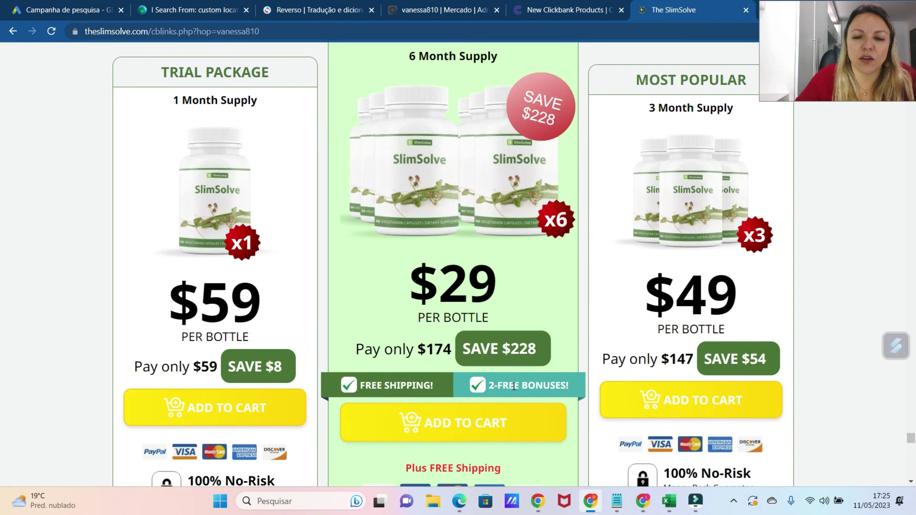
{"action": "left_click", "coordinate": [65, 10]}
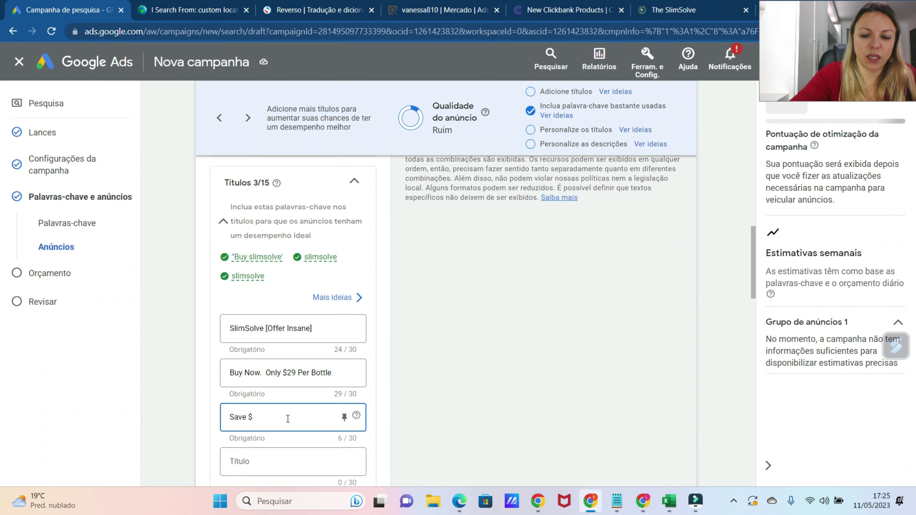
{"action": "type", "text": "228"}
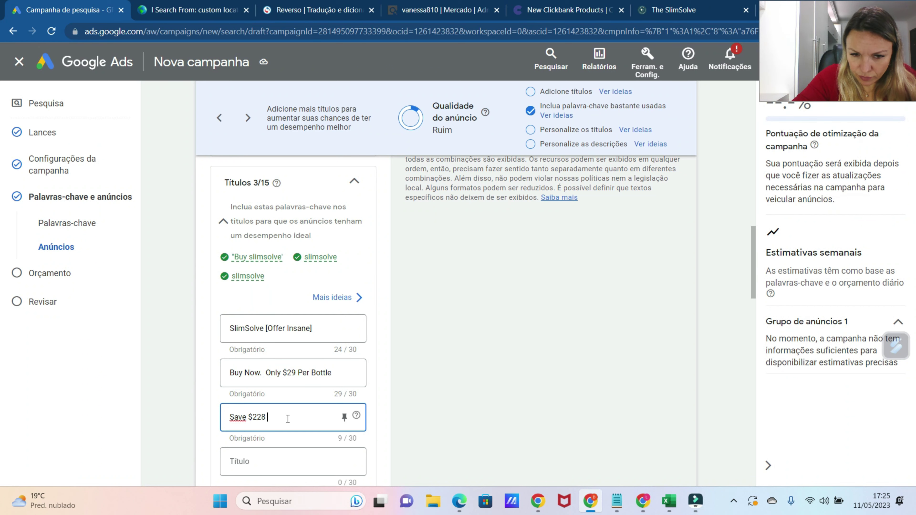
{"action": "type", "text": " +"}
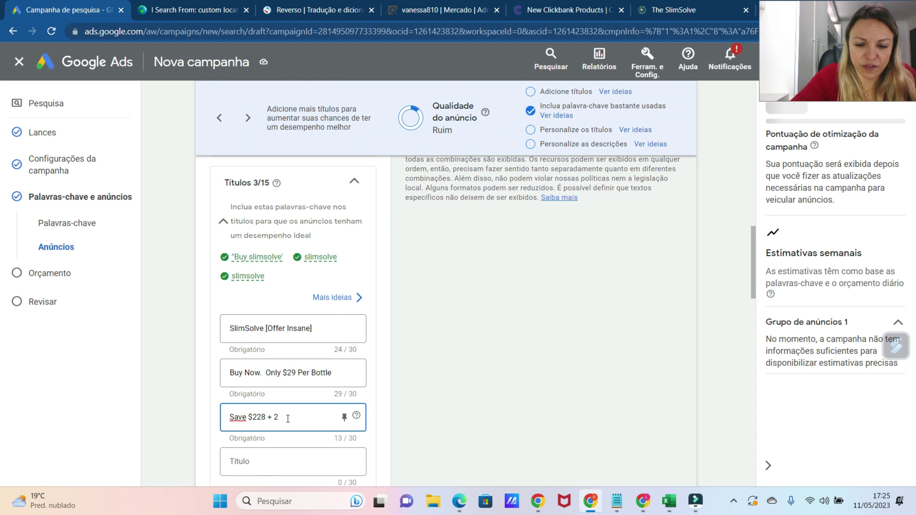
{"action": "type", "text": " 2 Bonuses"}
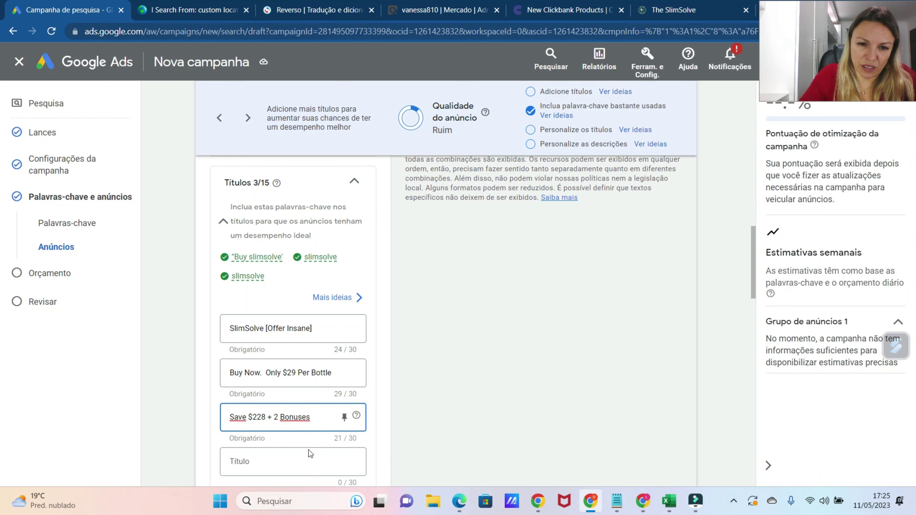
Enter "Plus Free Shipping" as the ad's fourth headline
{"action": "scroll", "coordinate": [284, 445], "scroll_direction": "down", "scroll_amount": 2}
{"action": "left_click", "coordinate": [256, 391]}
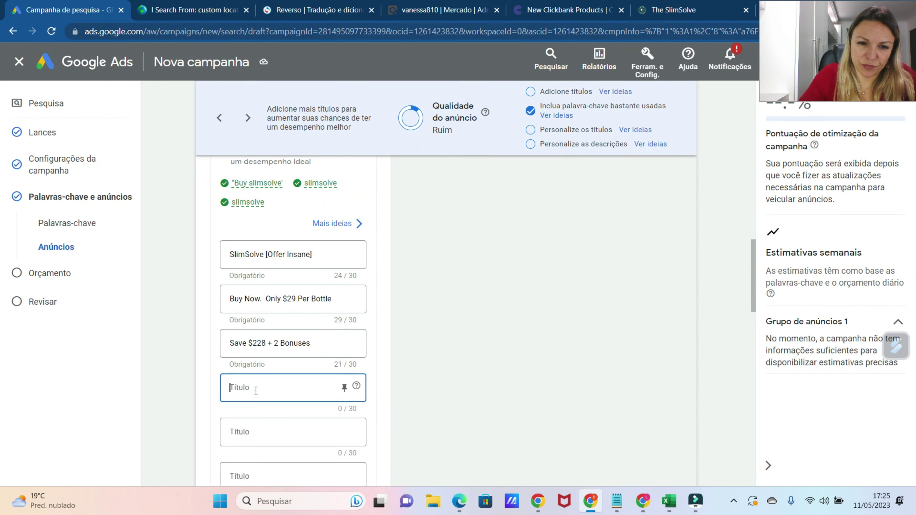
{"action": "type", "text": "Fre"}
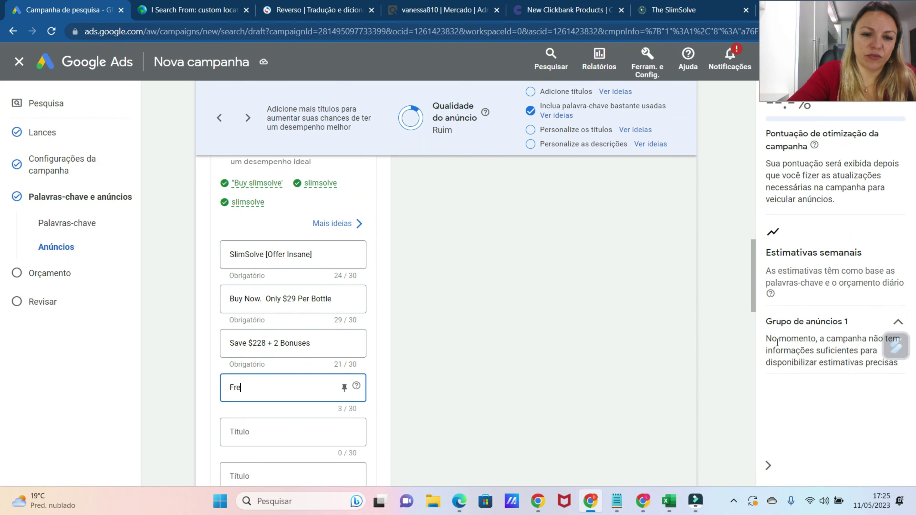
{"action": "type", "text": "e Shipping"}
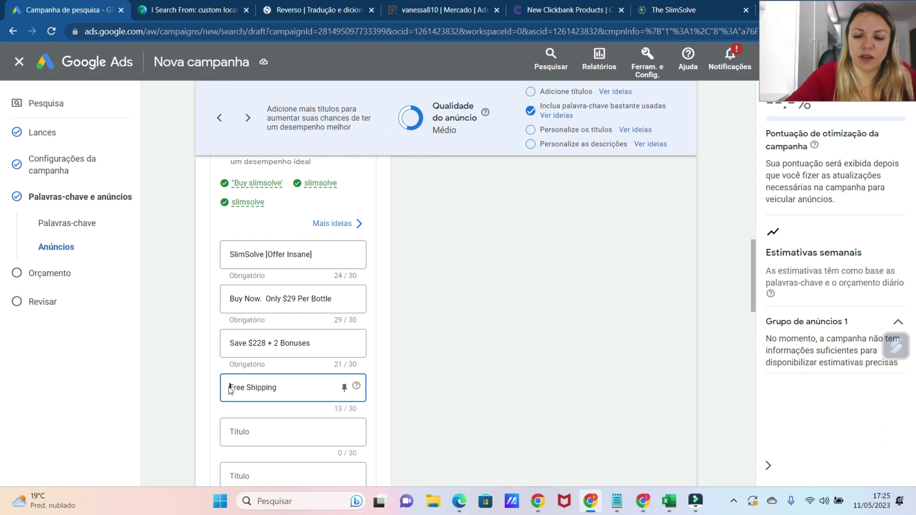
{"action": "left_click", "coordinate": [229, 387]}
{"action": "type", "text": "Plus"}
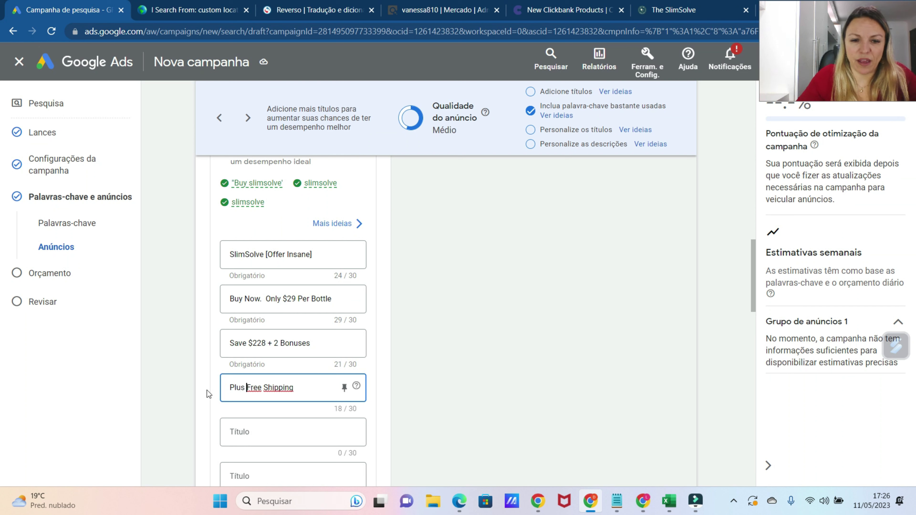
Examine the pricing and money-back guarantee sections of the SlimSolve sales page for the fifth headline
{"action": "left_click", "coordinate": [288, 434]}
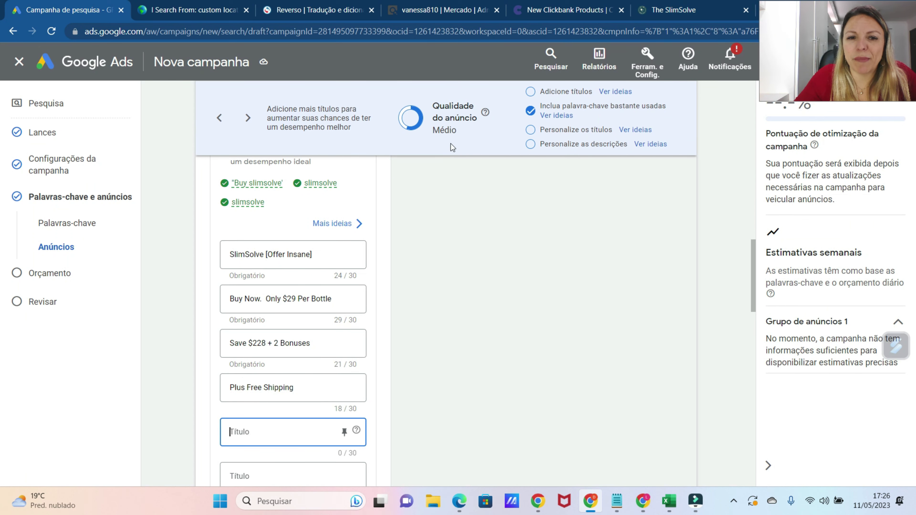
{"action": "left_click", "coordinate": [672, 10]}
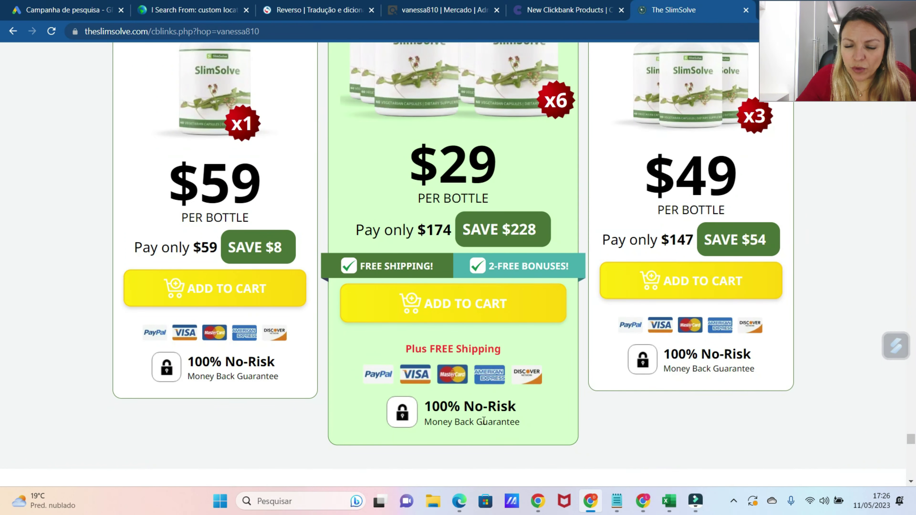
{"action": "scroll", "coordinate": [534, 385], "scroll_direction": "up", "scroll_amount": 2}
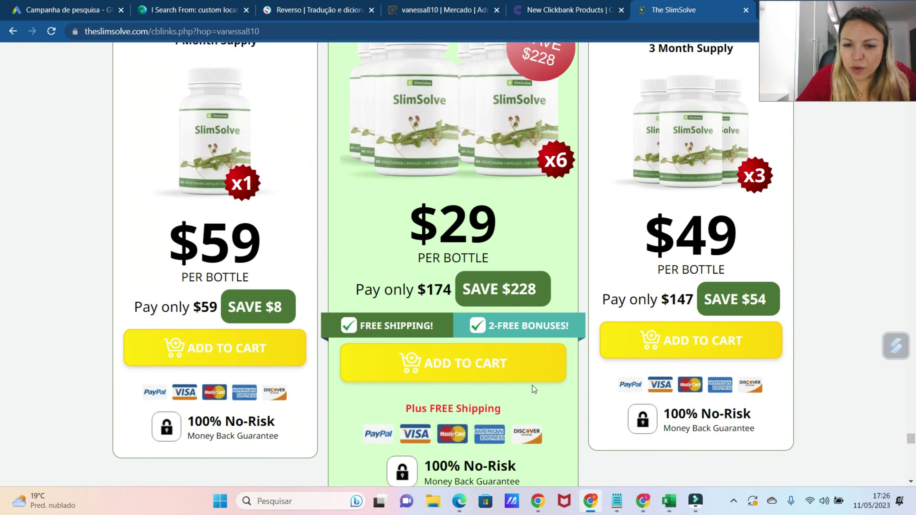
{"action": "scroll", "coordinate": [532, 385], "scroll_direction": "down", "scroll_amount": 5}
{"action": "scroll", "coordinate": [510, 253], "scroll_direction": "up", "scroll_amount": 10}
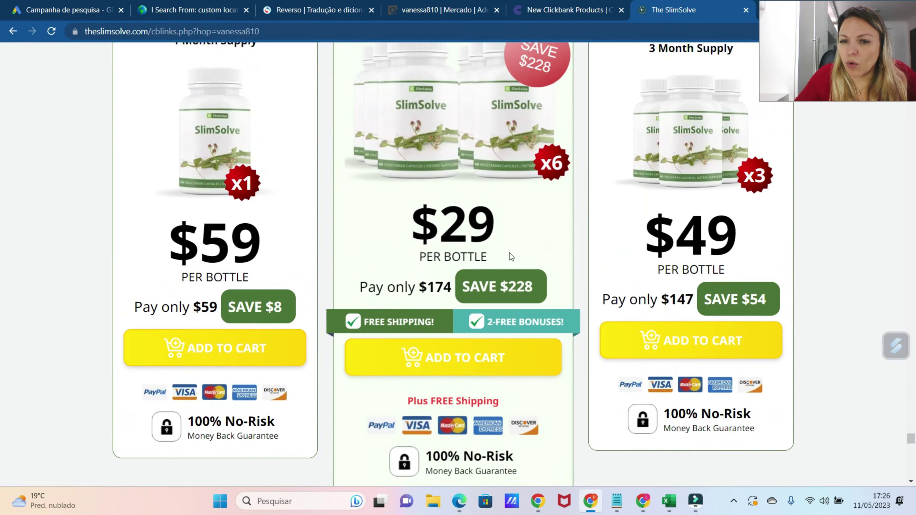
{"action": "scroll", "coordinate": [542, 289], "scroll_direction": "up", "scroll_amount": 20}
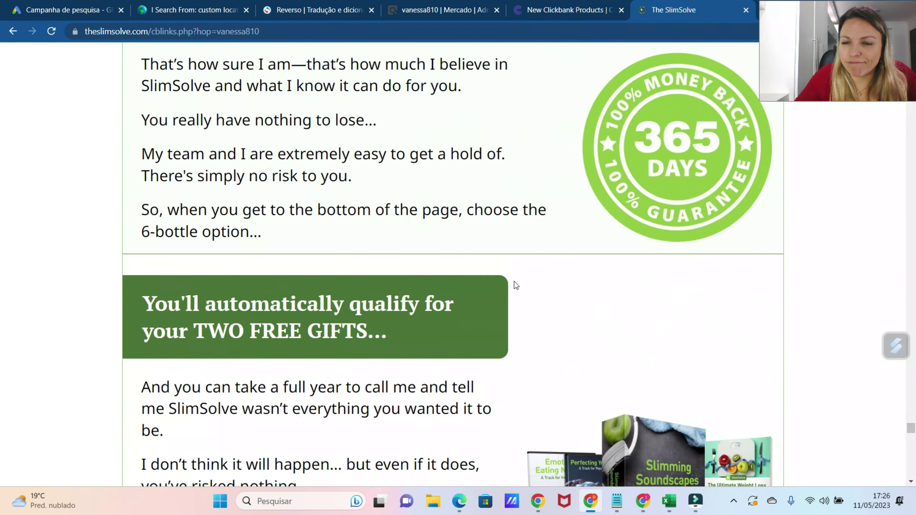
{"action": "scroll", "coordinate": [524, 283], "scroll_direction": "down", "scroll_amount": 4}
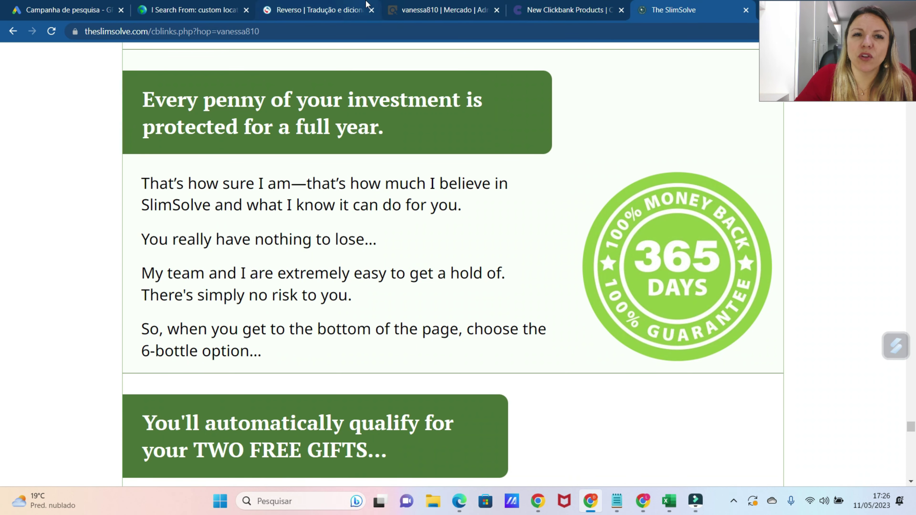
Switch to the Reverso translator and translate "365 dias de garantia" from Portuguese to English
{"action": "left_click", "coordinate": [318, 9]}
{"action": "key", "text": "ctrl+a"}
{"action": "type", "text": "3e65"}
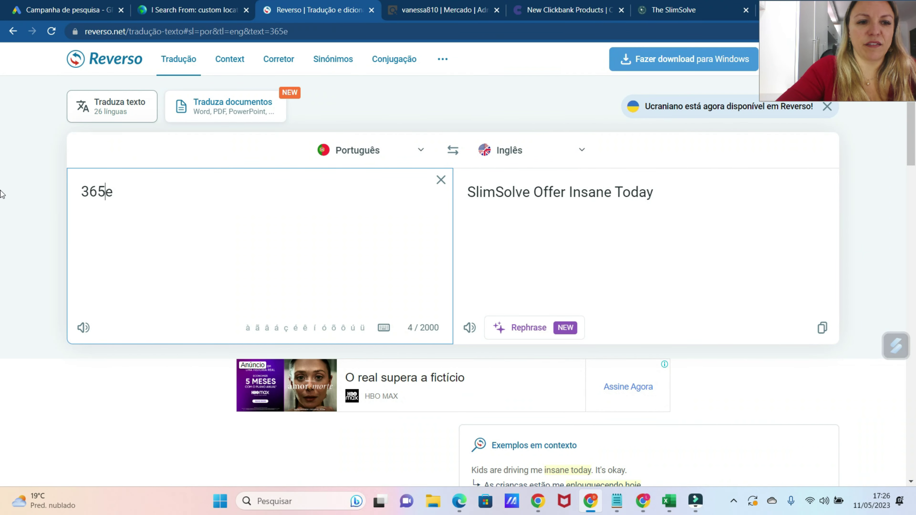
{"action": "key", "text": "Delete"}
{"action": "type", "text": "dias "}
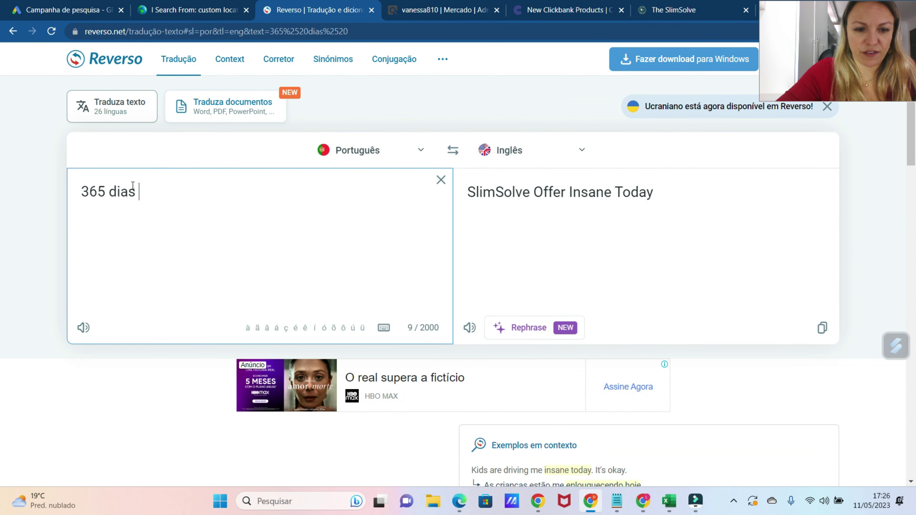
{"action": "type", "text": "de garantia"}
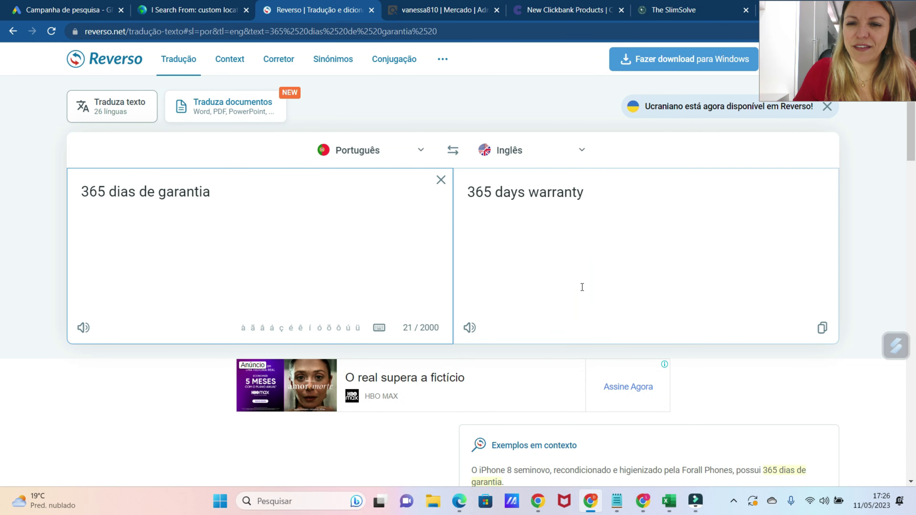
Replace "warranty" with "garantee" in the English translation
{"action": "left_click", "coordinate": [579, 192]}
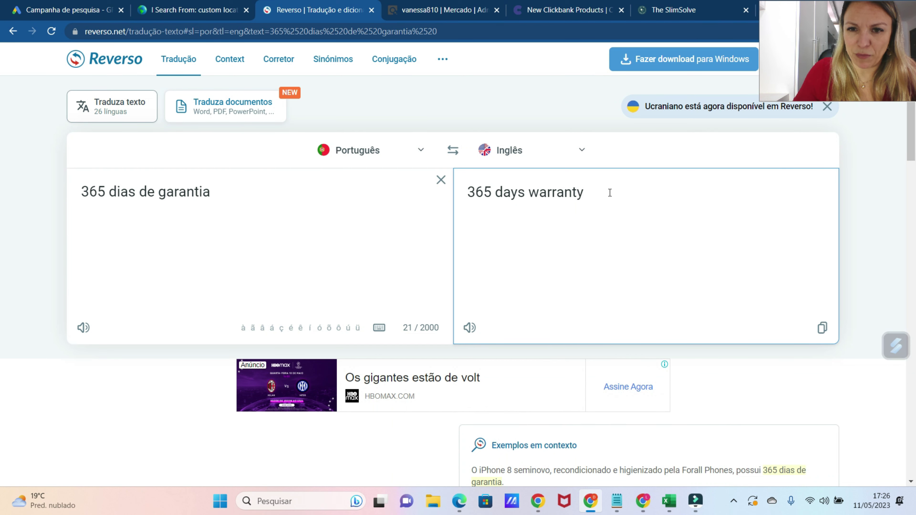
{"action": "double_click", "coordinate": [581, 192]}
{"action": "type", "text": "garantee"}
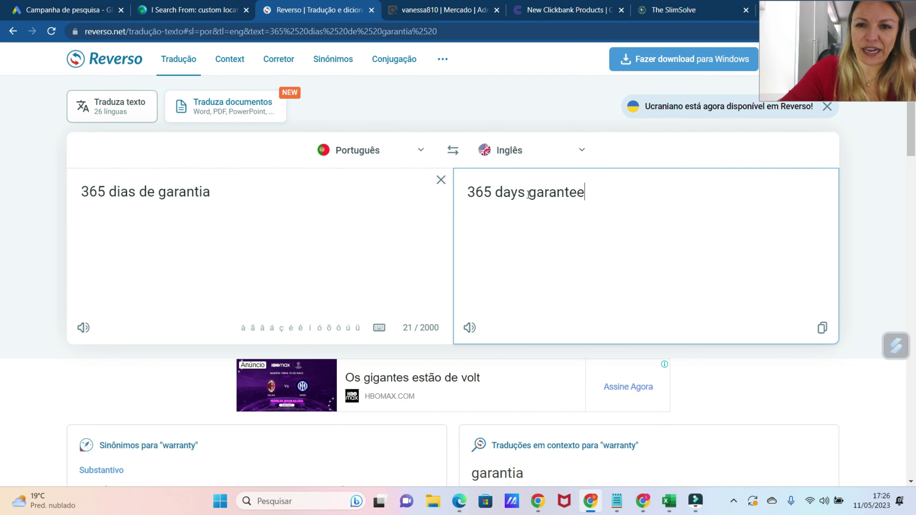
Extend the Portuguese source text to "365 dias de garantia ou dinheiro de volta" for translation into English
{"action": "left_click", "coordinate": [249, 199]}
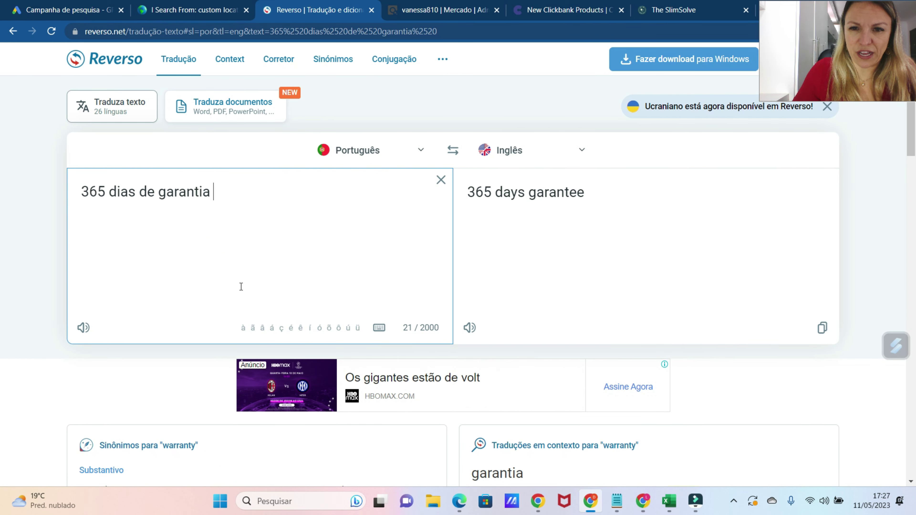
{"action": "type", "text": "ou "}
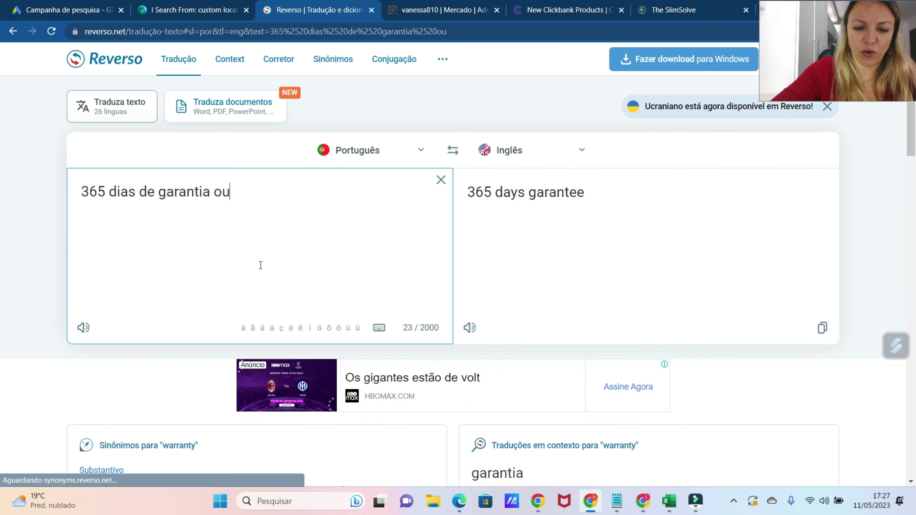
{"action": "type", "text": "dinheir"}
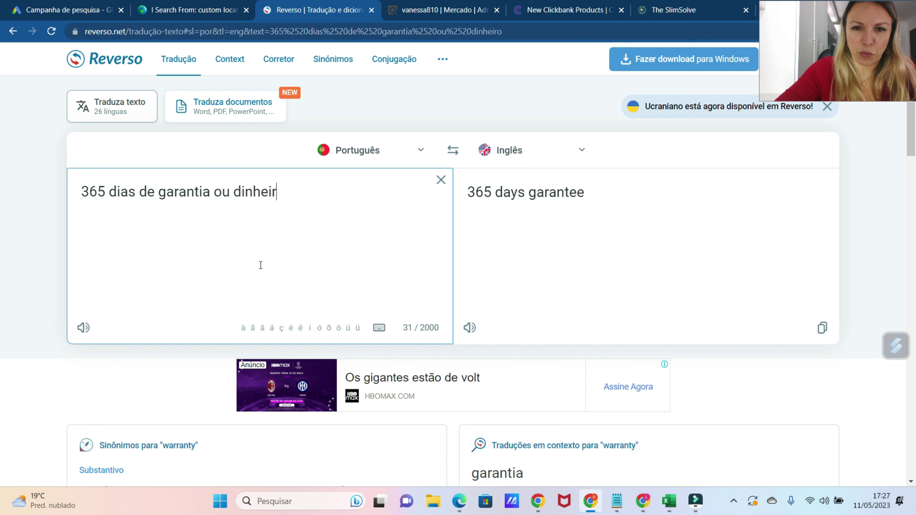
{"action": "type", "text": "o de volta"}
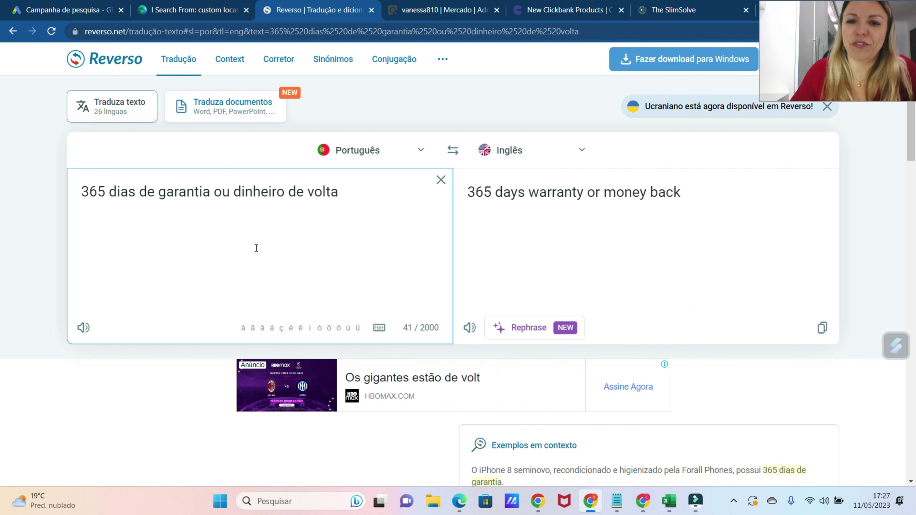
{"action": "left_click", "coordinate": [563, 213]}
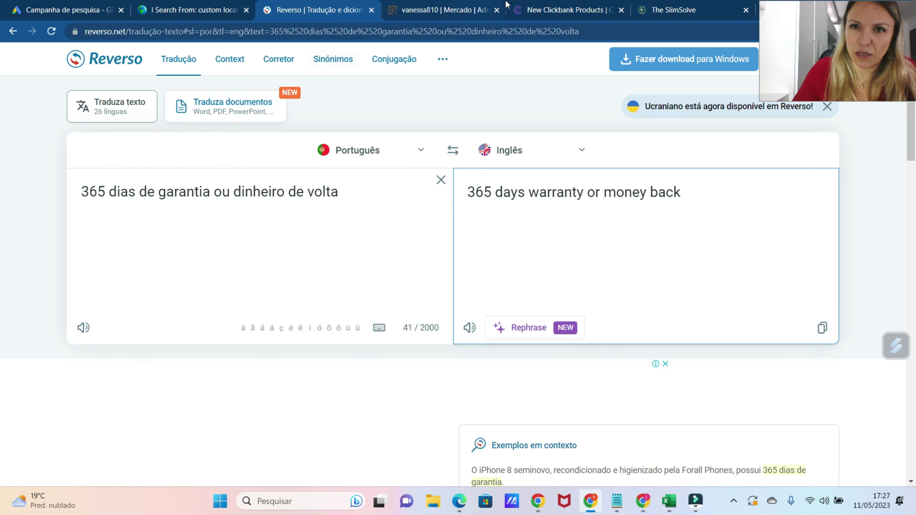
Check the guarantee wording on the SlimSolve page, then enter "365 Day Money Back Guarantee" as the fifth headline in Google Ads
{"action": "left_click", "coordinate": [681, 7]}
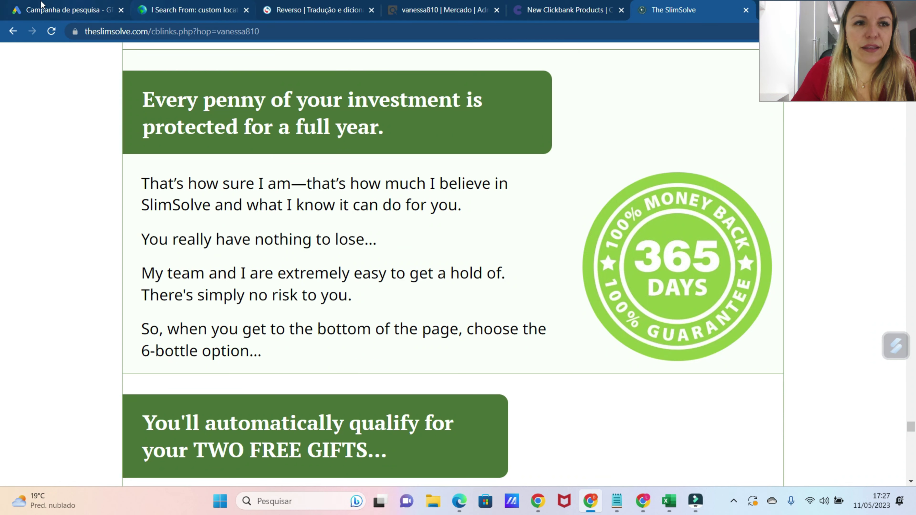
{"action": "left_click", "coordinate": [32, 10]}
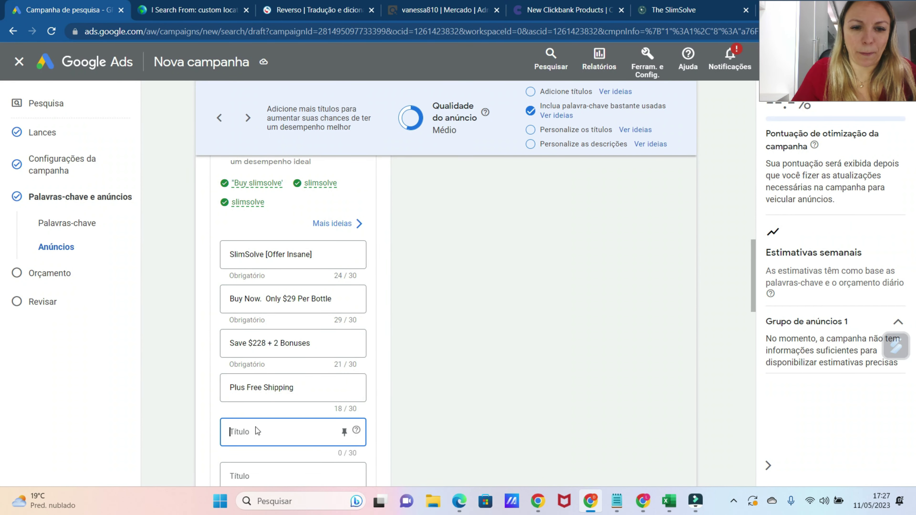
{"action": "type", "text": "365"}
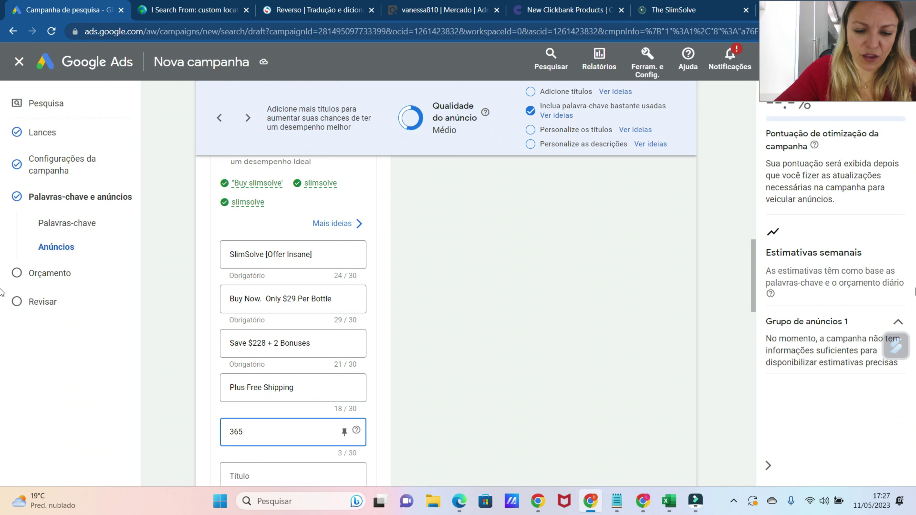
{"action": "type", "text": " Day Guarantee O"}
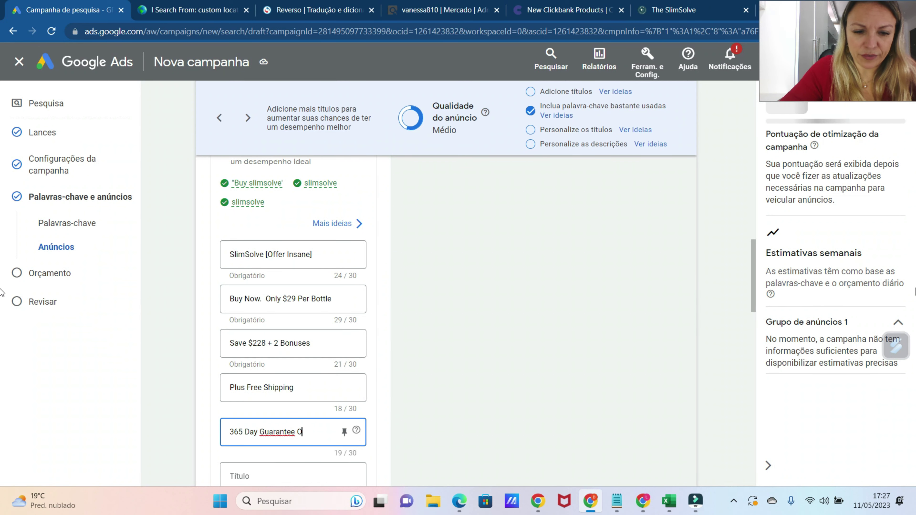
{"action": "type", "text": "r"}
{"action": "type", "text": " Money"}
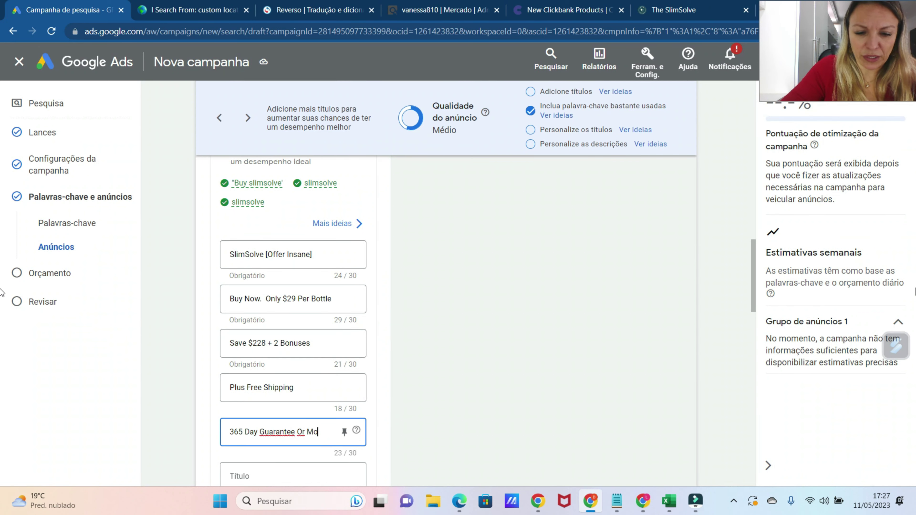
{"action": "type", "text": " Back"}
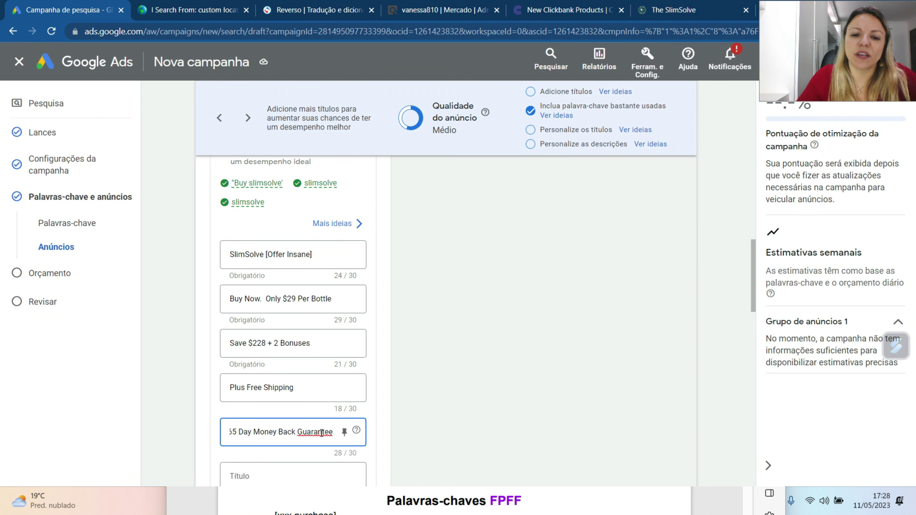
{"action": "scroll", "coordinate": [474, 381], "scroll_direction": "down", "scroll_amount": 5}
{"action": "left_click", "coordinate": [260, 254]}
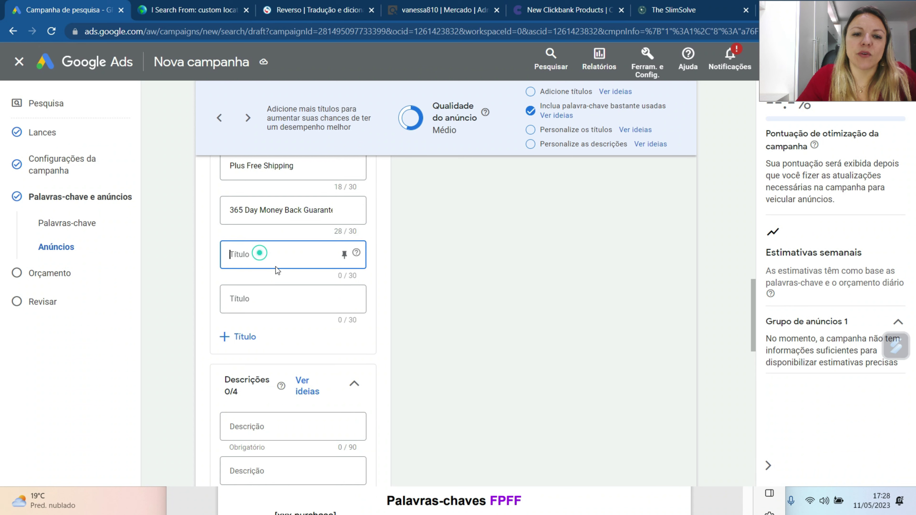
{"action": "scroll", "coordinate": [425, 280], "scroll_direction": "up", "scroll_amount": 5}
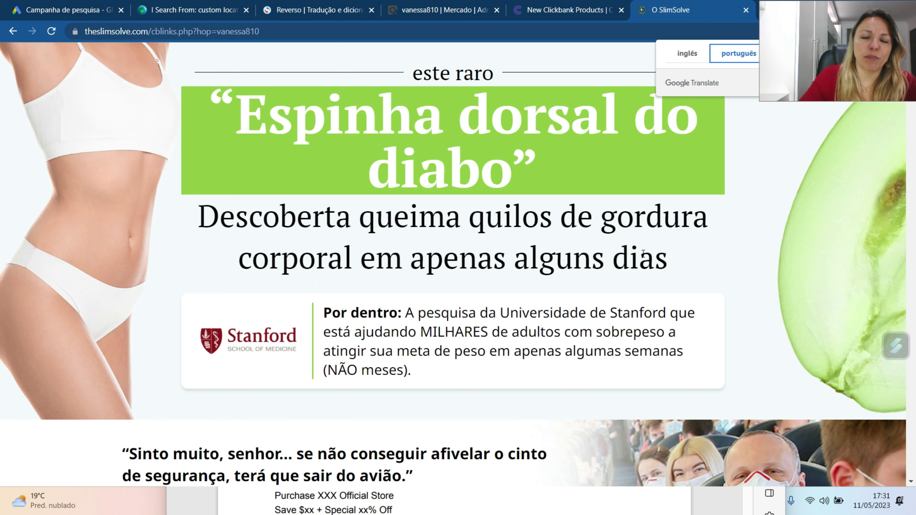
Examine the Stanford University research claim near the start of the Portuguese-translated SlimSolve sales page
{"action": "scroll", "coordinate": [679, 259], "scroll_direction": "down", "scroll_amount": 2}
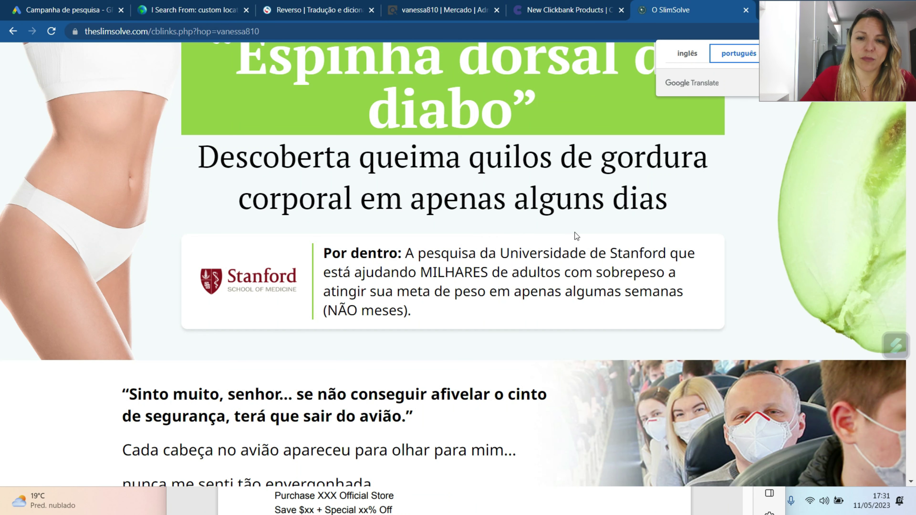
{"action": "scroll", "coordinate": [530, 212], "scroll_direction": "down", "scroll_amount": 2}
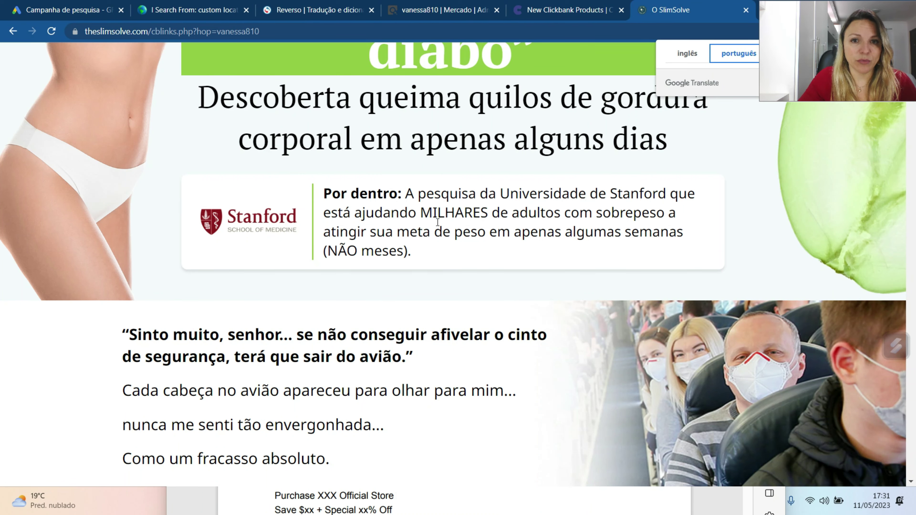
{"action": "scroll", "coordinate": [413, 205], "scroll_direction": "up", "scroll_amount": 2}
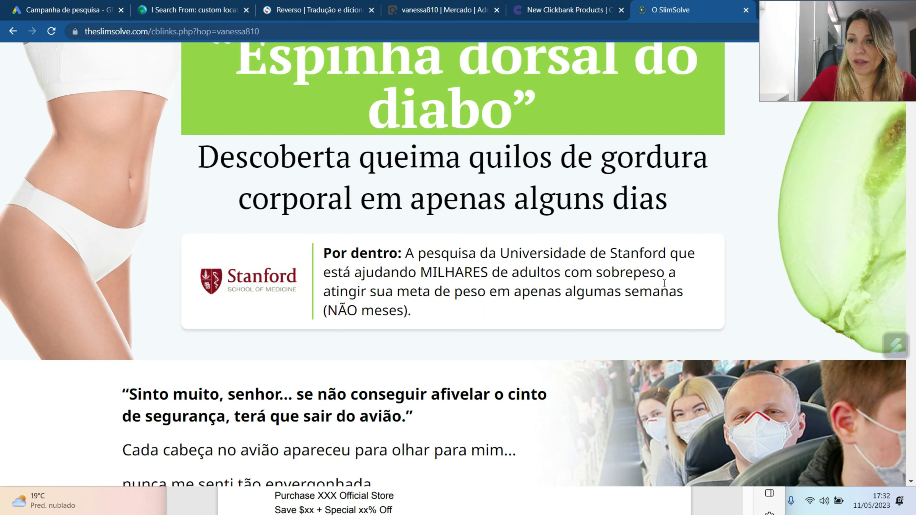
{"action": "left_click_drag", "start_coordinate": [409, 253], "coordinate": [669, 265]}
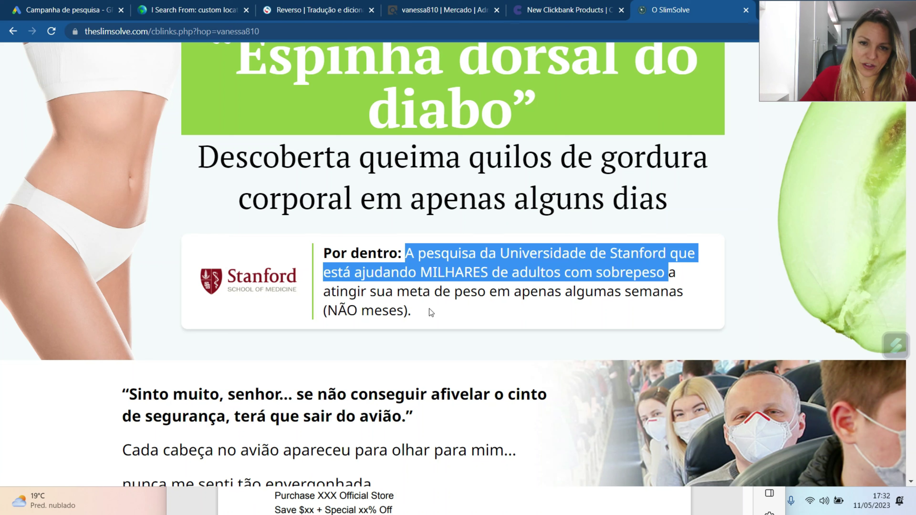
{"action": "left_click", "coordinate": [417, 318]}
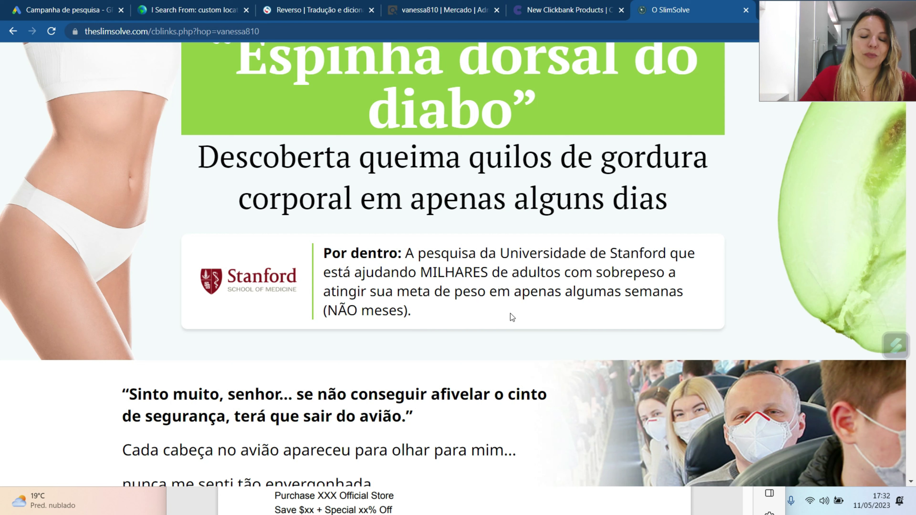
{"action": "left_click", "coordinate": [443, 312]}
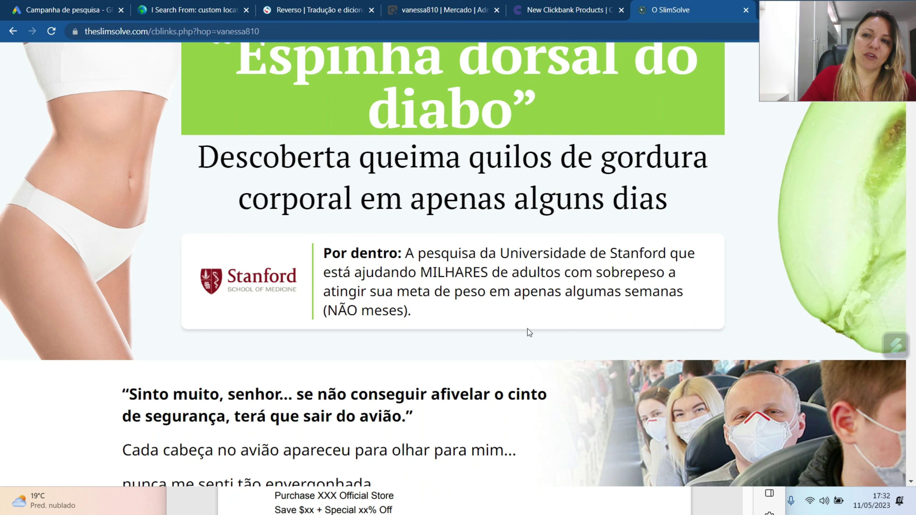
{"action": "left_click", "coordinate": [435, 262]}
{"action": "left_click_drag", "start_coordinate": [409, 253], "coordinate": [601, 254]}
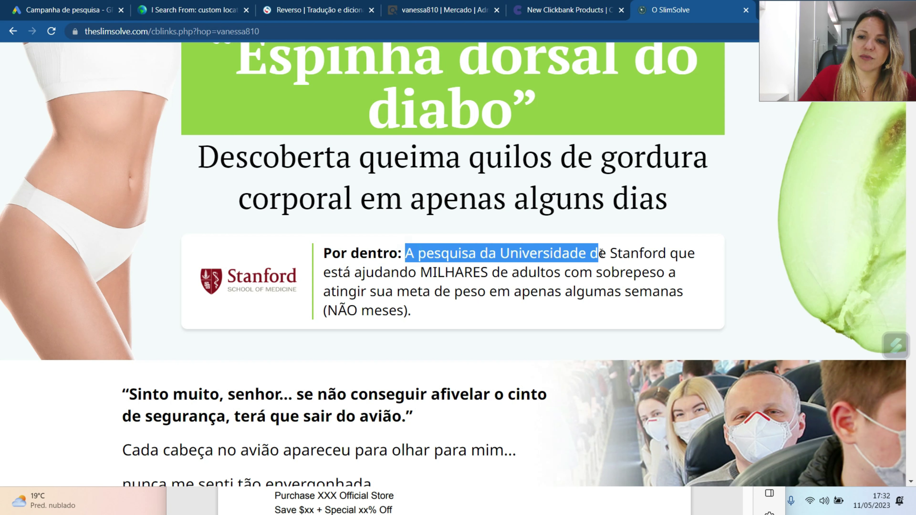
{"action": "left_click", "coordinate": [600, 254]}
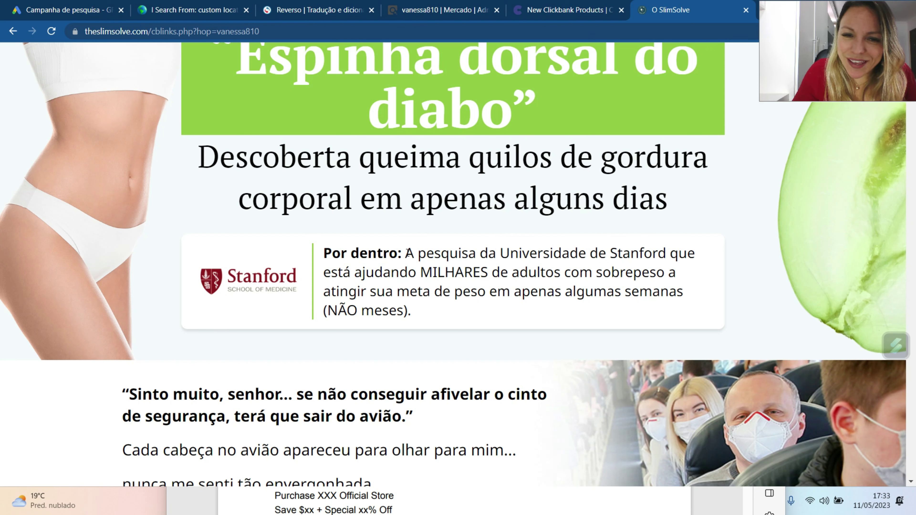
{"action": "left_click_drag", "start_coordinate": [406, 252], "coordinate": [667, 269]}
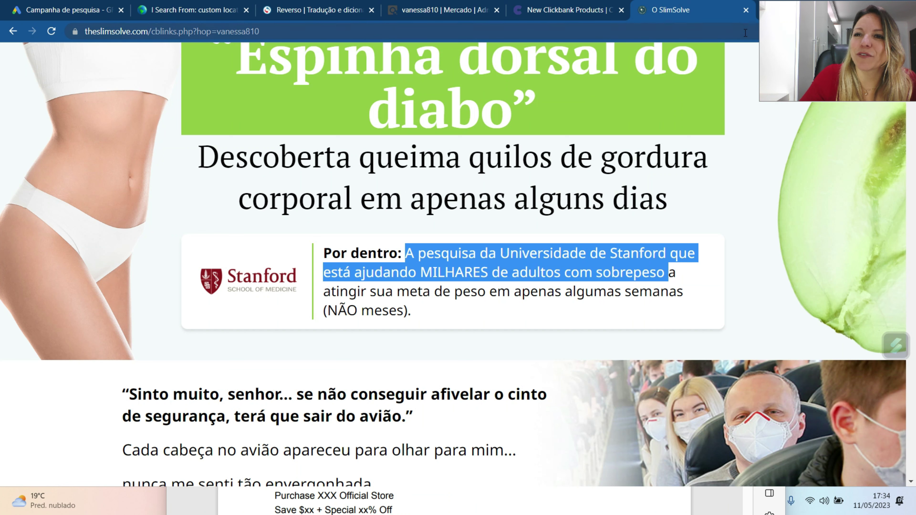
Show the sales page in English and copy "The Stanford University research that's helping THOUSANDS of overweight adults hit their goal weight"
{"action": "left_click", "coordinate": [802, 31]}
{"action": "left_click", "coordinate": [687, 53]}
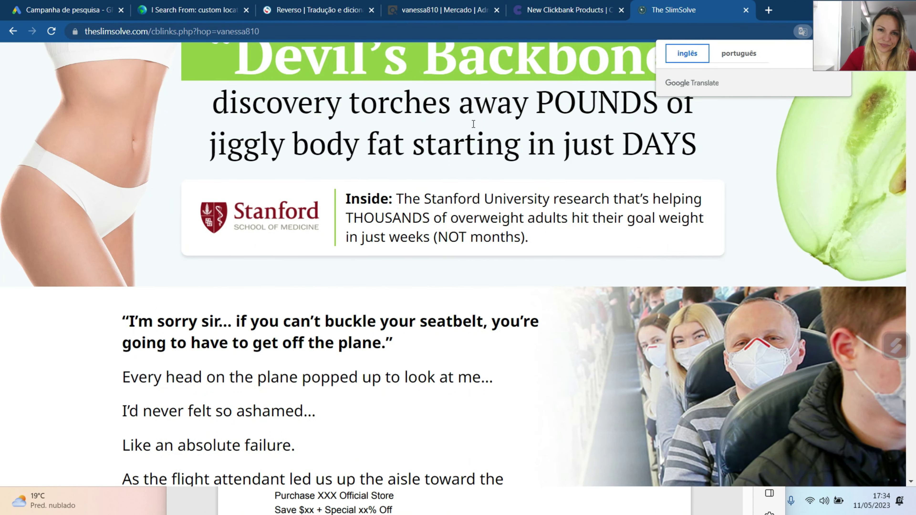
{"action": "left_click_drag", "start_coordinate": [395, 198], "coordinate": [617, 184]}
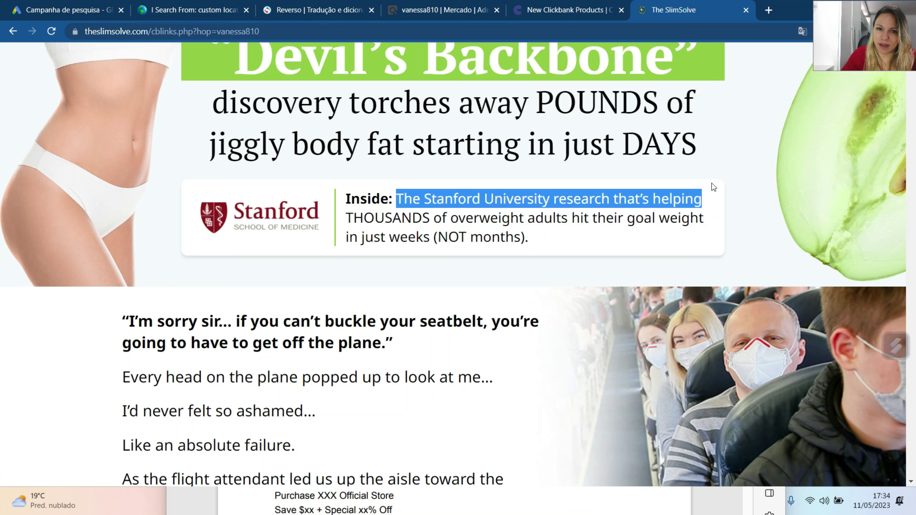
{"action": "left_click_drag", "start_coordinate": [715, 205], "coordinate": [713, 220]}
{"action": "key", "text": "ctrl+c"}
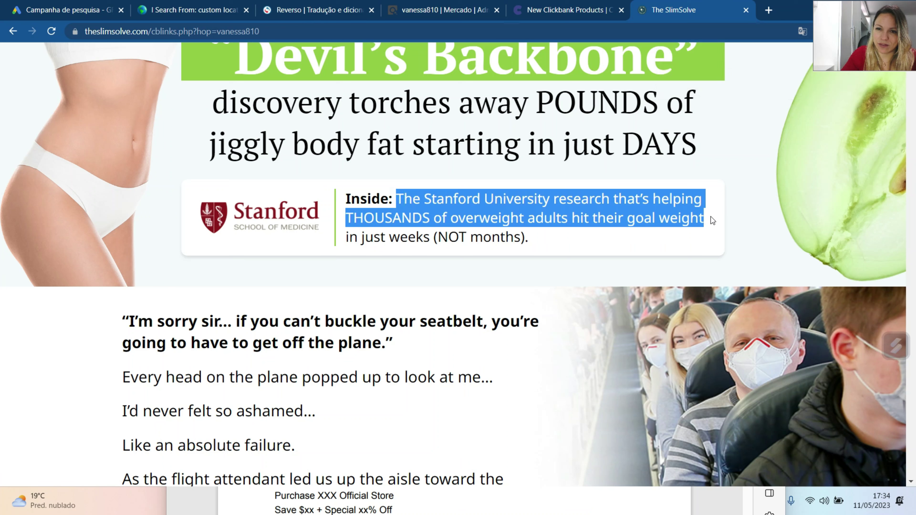
{"action": "right_click", "coordinate": [674, 217]}
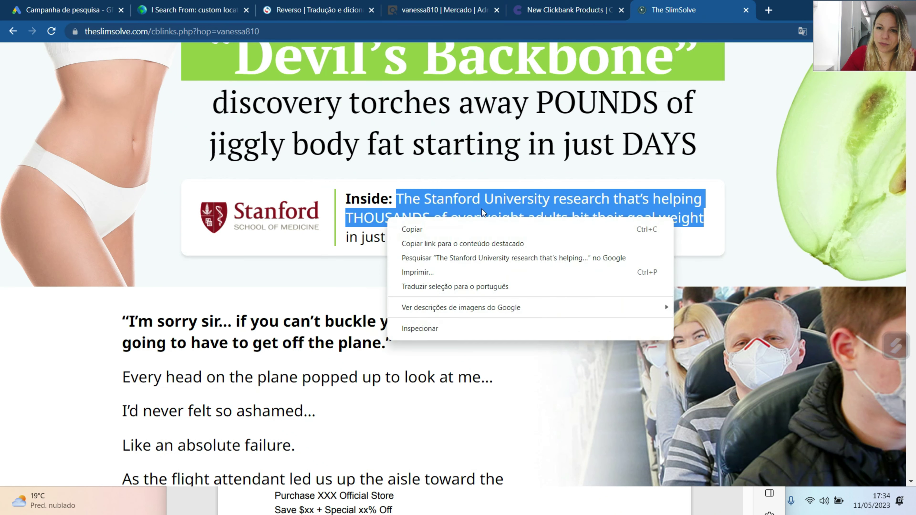
{"action": "left_click", "coordinate": [420, 230]}
In Reverso, swap the languages to English to Portuguese and translate the copied Stanford research sentence
{"action": "left_click", "coordinate": [300, 7]}
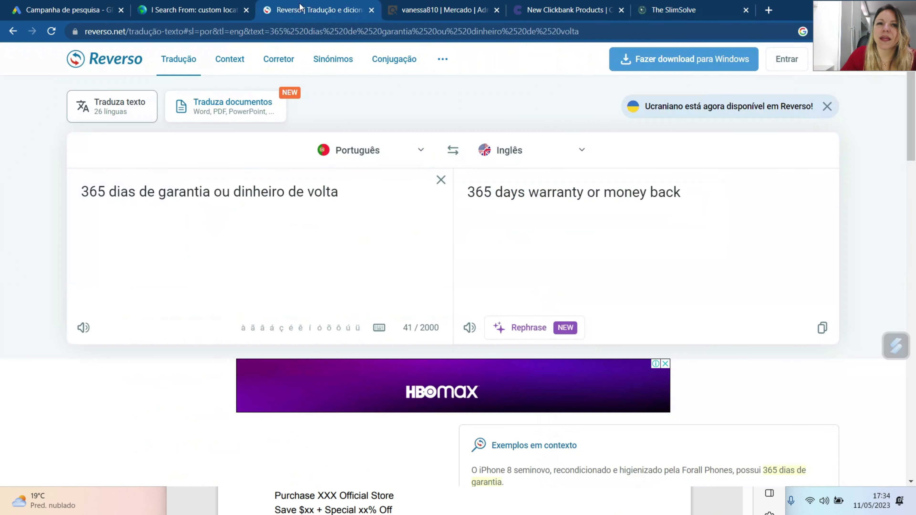
{"action": "left_click", "coordinate": [453, 151]}
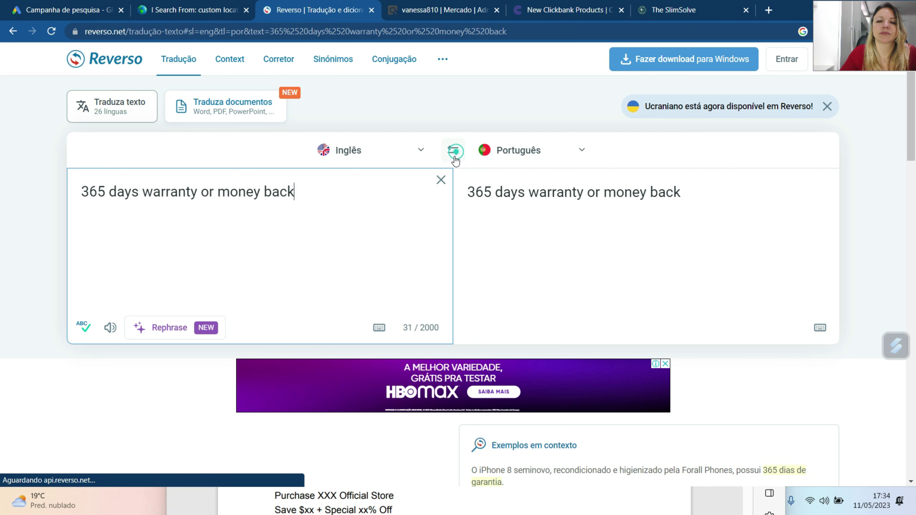
{"action": "left_click", "coordinate": [441, 179]}
{"action": "key", "text": "ctrl+v"}
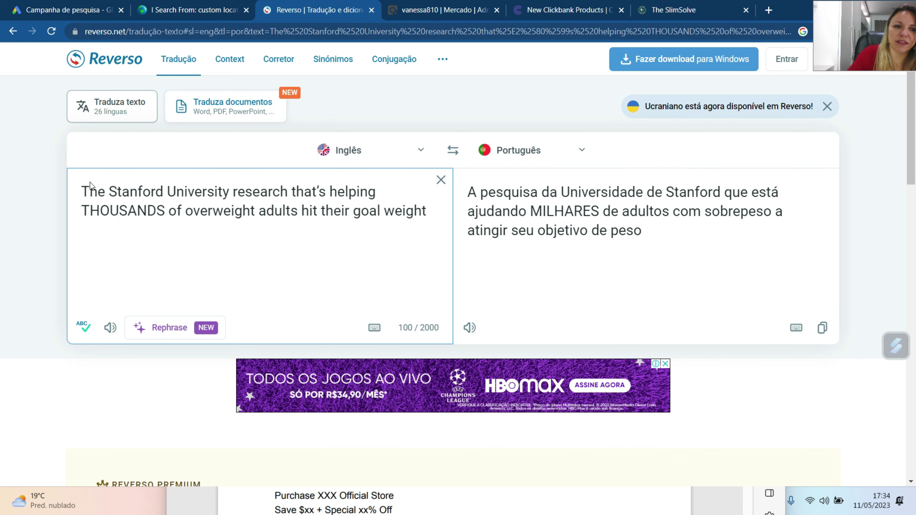
Copy the whole English Stanford research sentence from the translator and switch to the Google Ads campaign
{"action": "left_click_drag", "start_coordinate": [82, 190], "coordinate": [432, 212]}
{"action": "right_click", "coordinate": [336, 199]}
{"action": "left_click", "coordinate": [361, 241]}
{"action": "key", "text": "ctrl+1"}
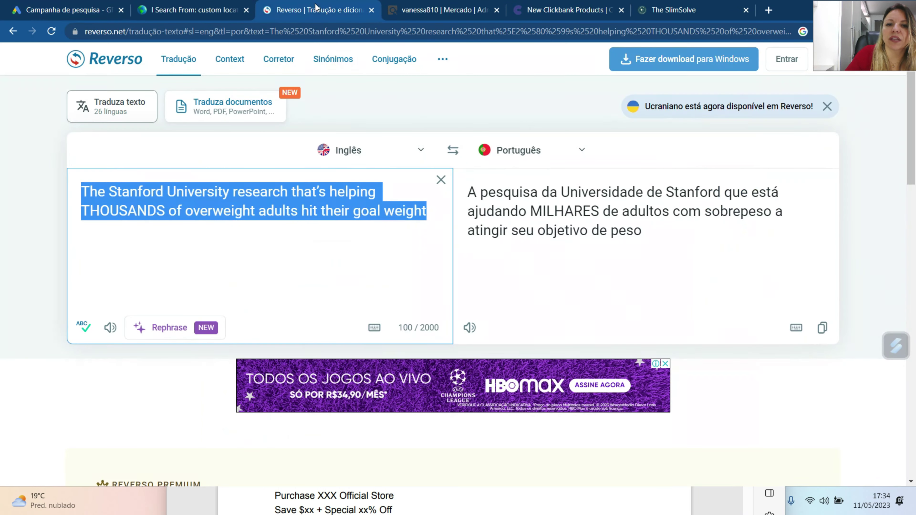
In Reverso, remove "a atingir seu objetivo de peso" from the end of the Portuguese translation of the Stanford research sentence
{"action": "left_click", "coordinate": [318, 9]}
{"action": "left_click", "coordinate": [358, 264]}
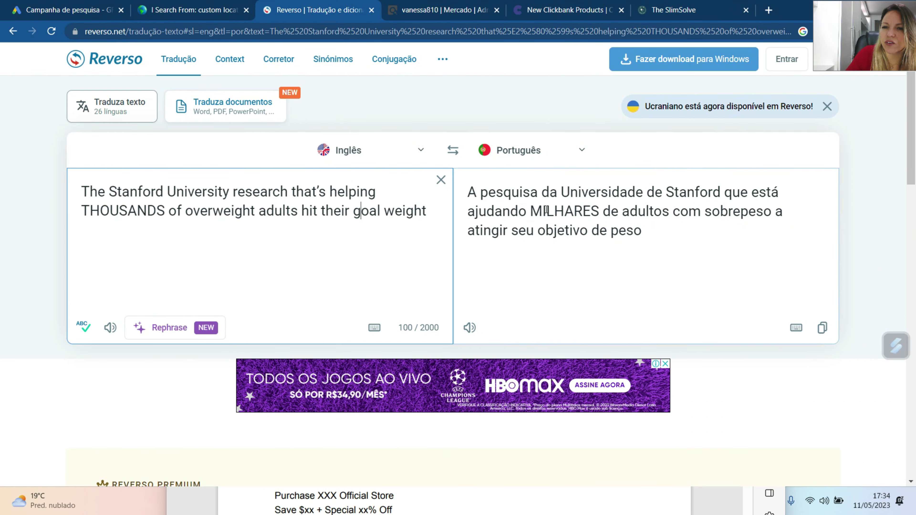
{"action": "left_click_drag", "start_coordinate": [774, 211], "coordinate": [794, 232]}
{"action": "key", "text": "BackSpace"}
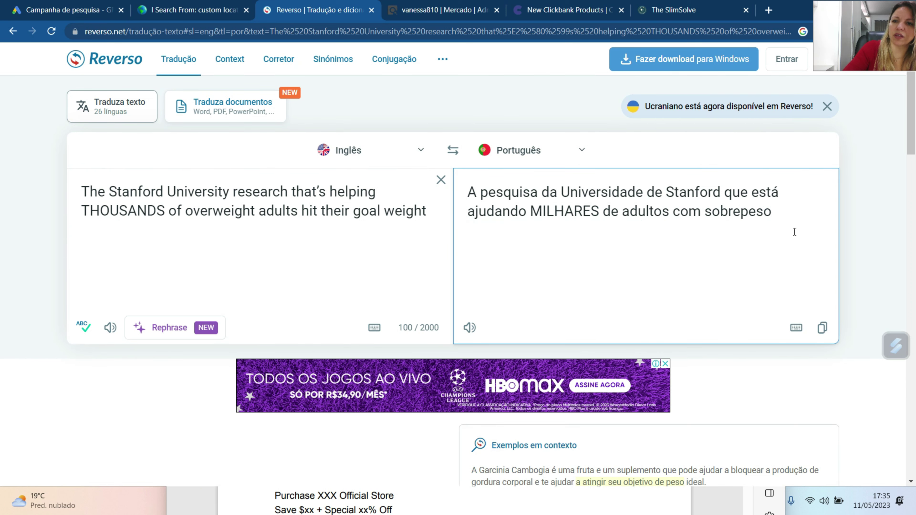
In the Google Ads campaign, make the first ad description read "Stanford University Research That Is Helping Thousands Of Overweight Adults"
{"action": "key", "text": "ctrl+1"}
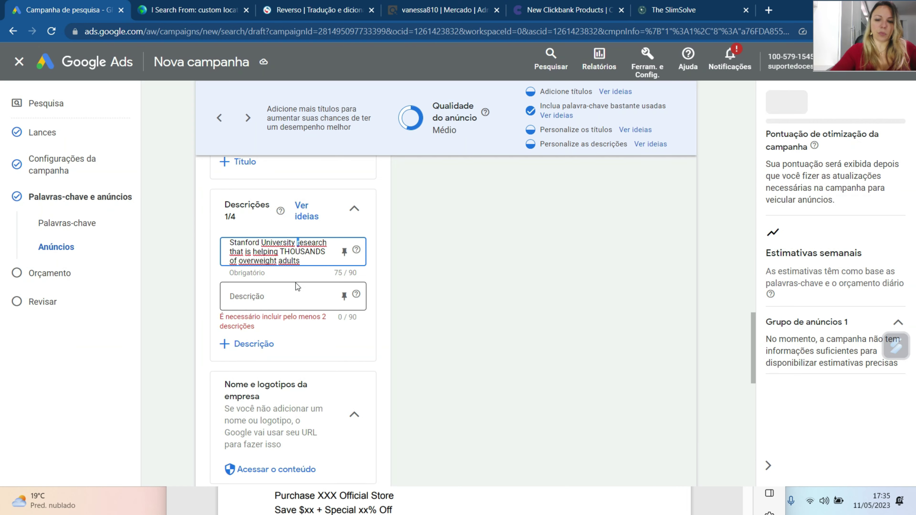
{"action": "type", "text": "R"}
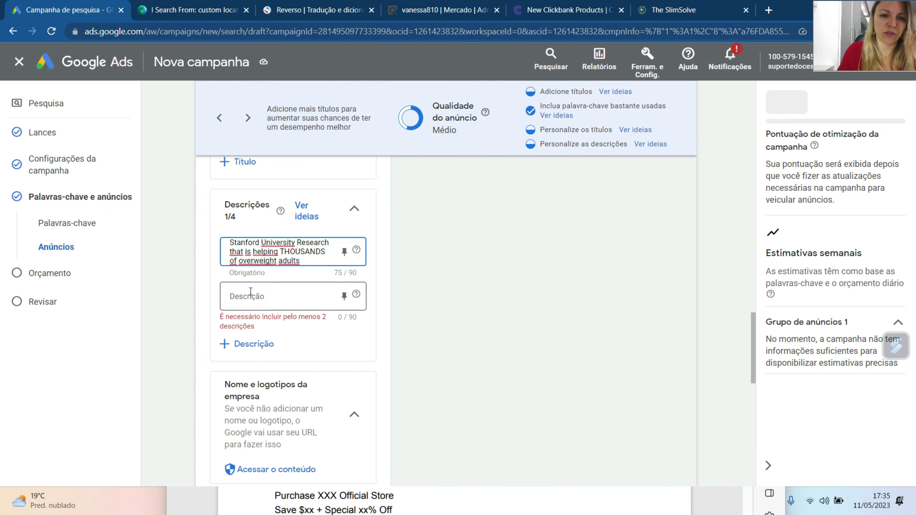
{"action": "left_click_drag", "start_coordinate": [232, 252], "coordinate": [226, 254]}
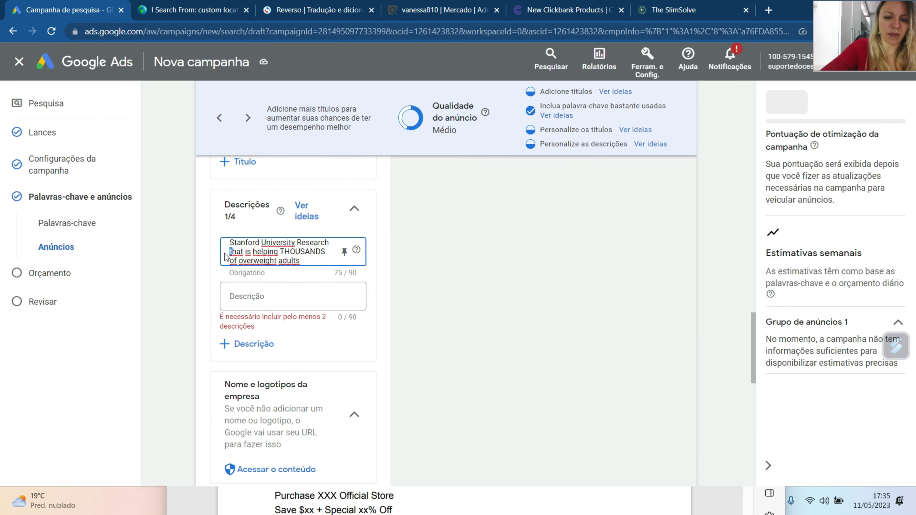
{"action": "type", "text": "T"}
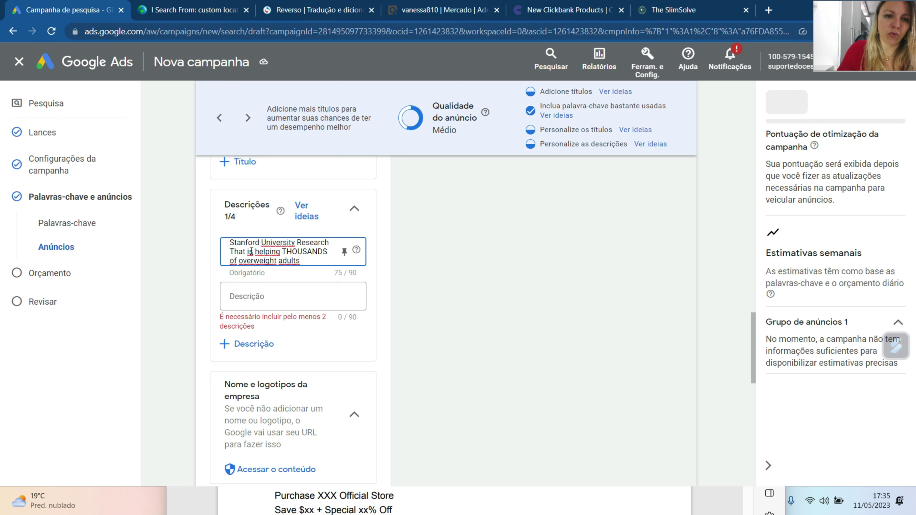
{"action": "left_click_drag", "start_coordinate": [250, 252], "coordinate": [247, 252]}
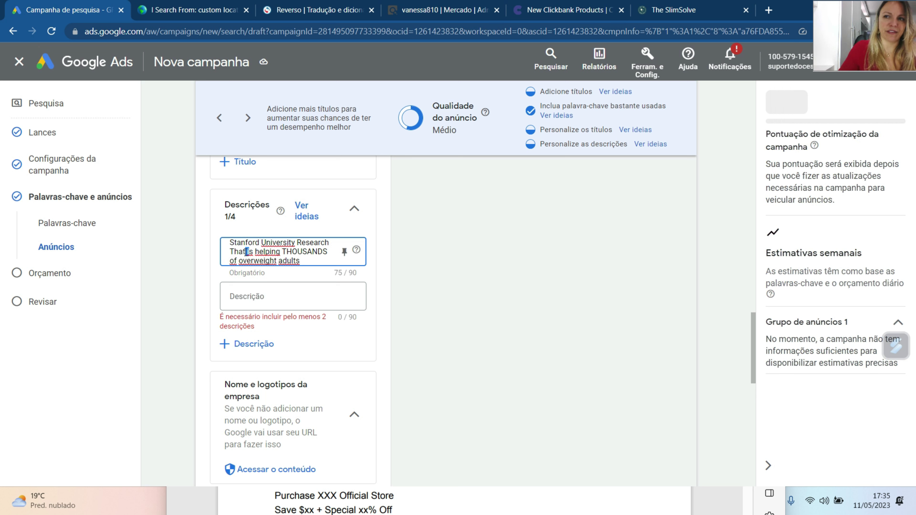
{"action": "type", "text": "IK"}
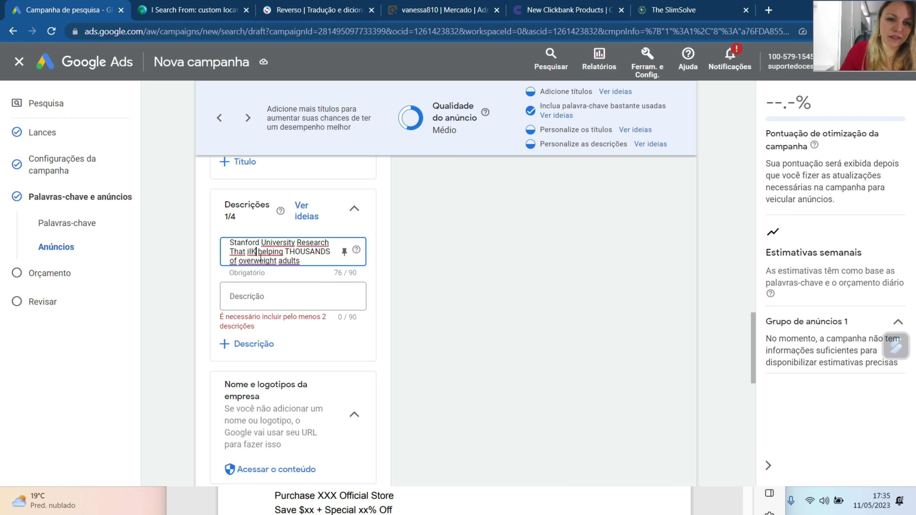
{"action": "key", "text": "ctrl+a"}
{"action": "key", "text": "ctrl+v"}
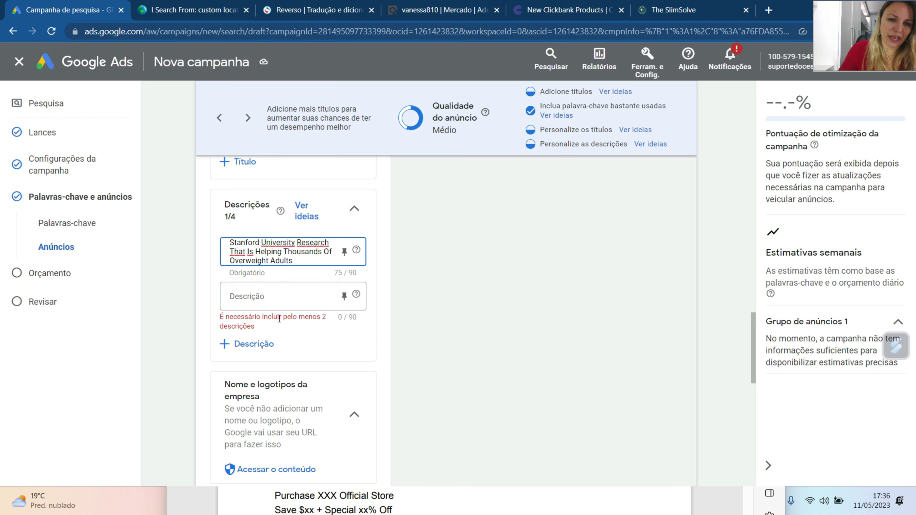
Examine the Portuguese-translated SlimSolve sales page for a product claim suitable for the second ad description
{"action": "left_click", "coordinate": [267, 304]}
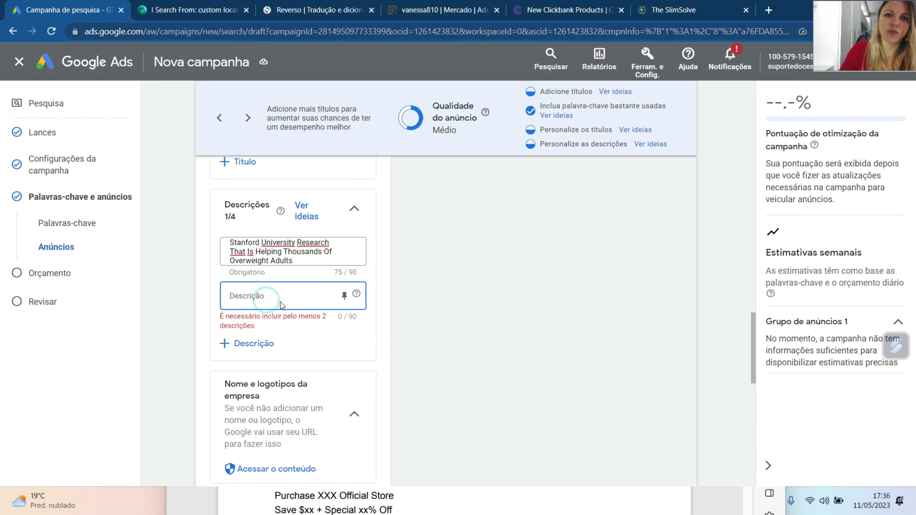
{"action": "key", "text": "ctrl+shift+Tab"}
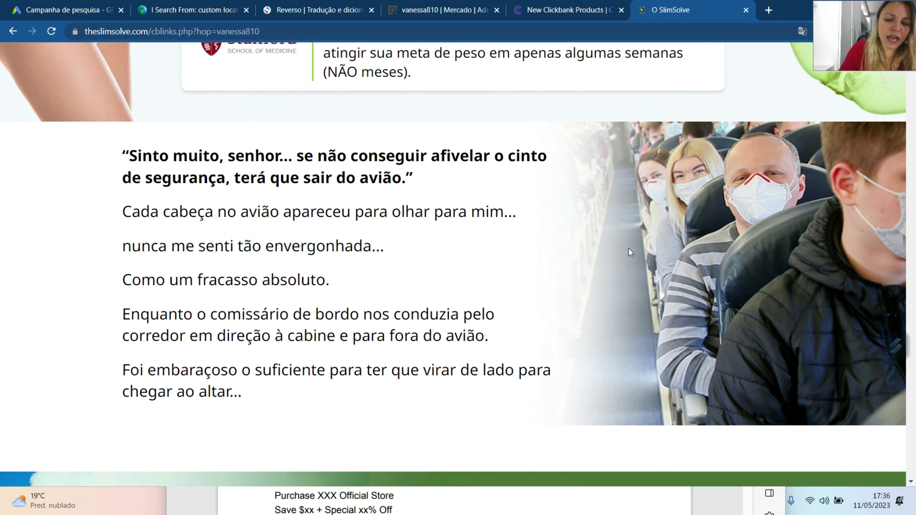
{"action": "scroll", "coordinate": [802, 232], "scroll_direction": "down", "scroll_amount": 5}
{"action": "scroll", "coordinate": [802, 232], "scroll_direction": "up", "scroll_amount": 5}
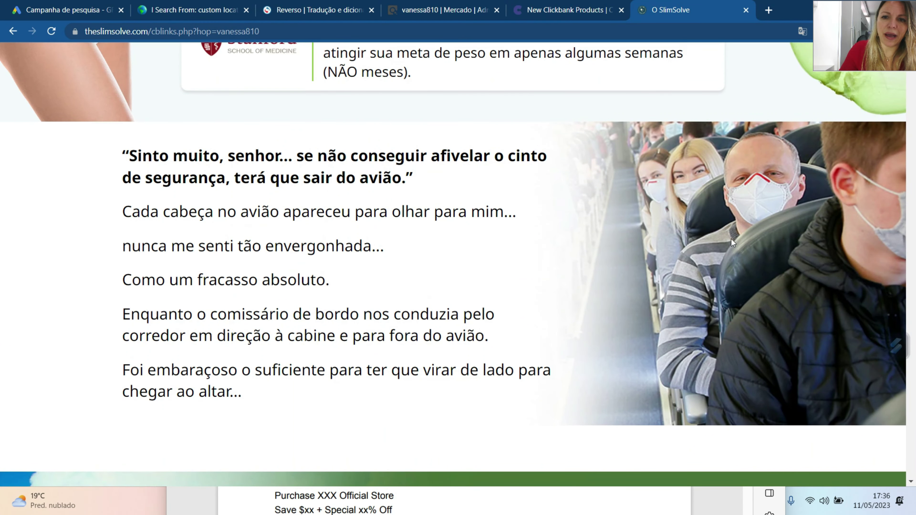
{"action": "scroll", "coordinate": [803, 221], "scroll_direction": "down", "scroll_amount": 2}
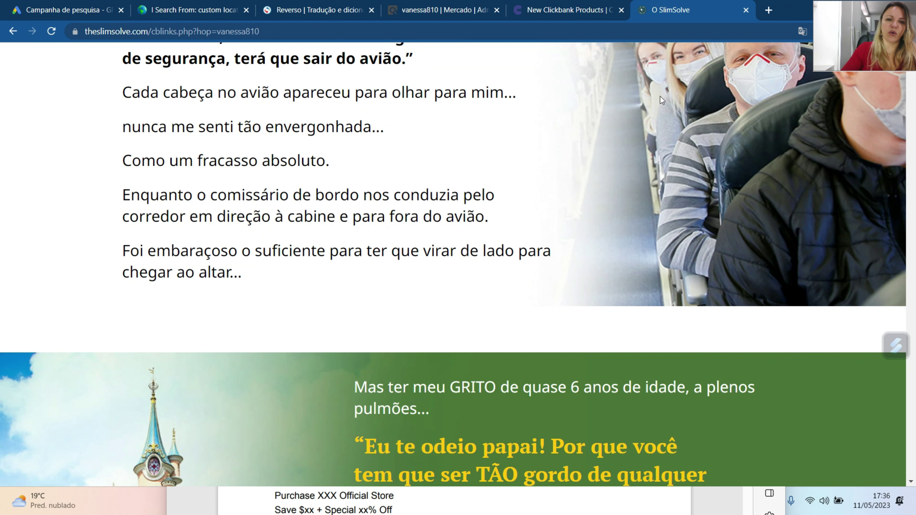
{"action": "scroll", "coordinate": [576, 159], "scroll_direction": "down", "scroll_amount": 12}
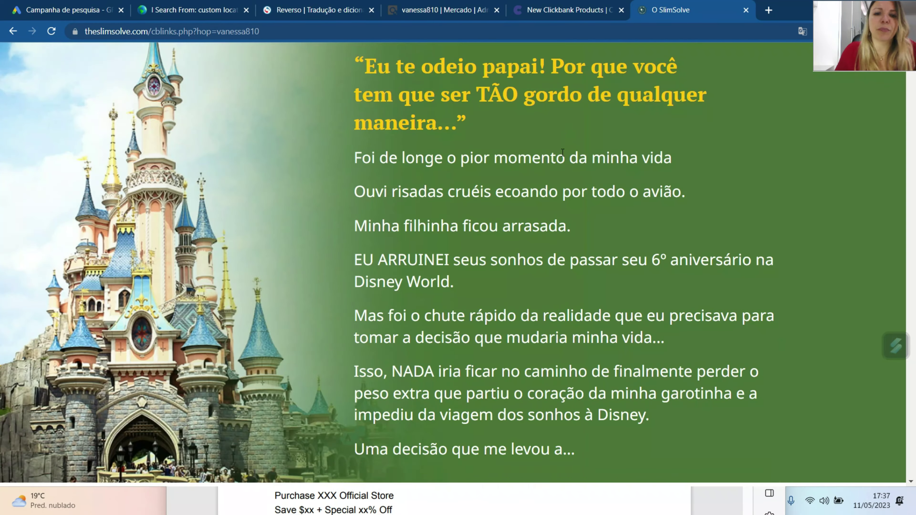
{"action": "scroll", "coordinate": [573, 220], "scroll_direction": "down", "scroll_amount": 20}
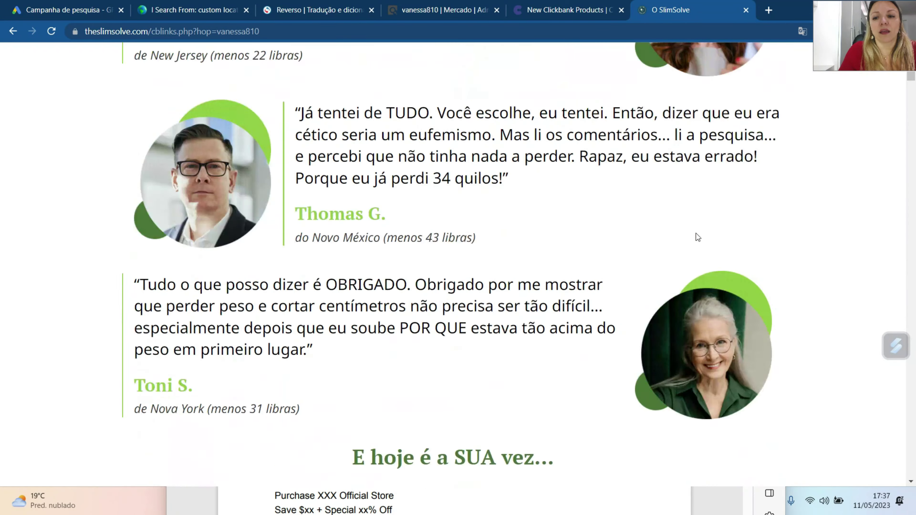
{"action": "scroll", "coordinate": [713, 252], "scroll_direction": "down", "scroll_amount": 7}
{"action": "scroll", "coordinate": [663, 204], "scroll_direction": "up", "scroll_amount": 18}
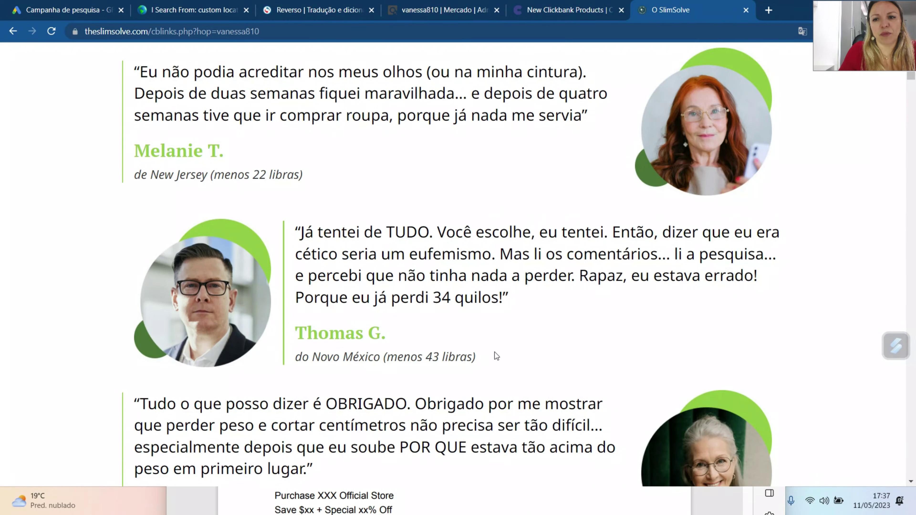
{"action": "scroll", "coordinate": [584, 290], "scroll_direction": "down", "scroll_amount": 8}
{"action": "scroll", "coordinate": [565, 294], "scroll_direction": "down", "scroll_amount": 2}
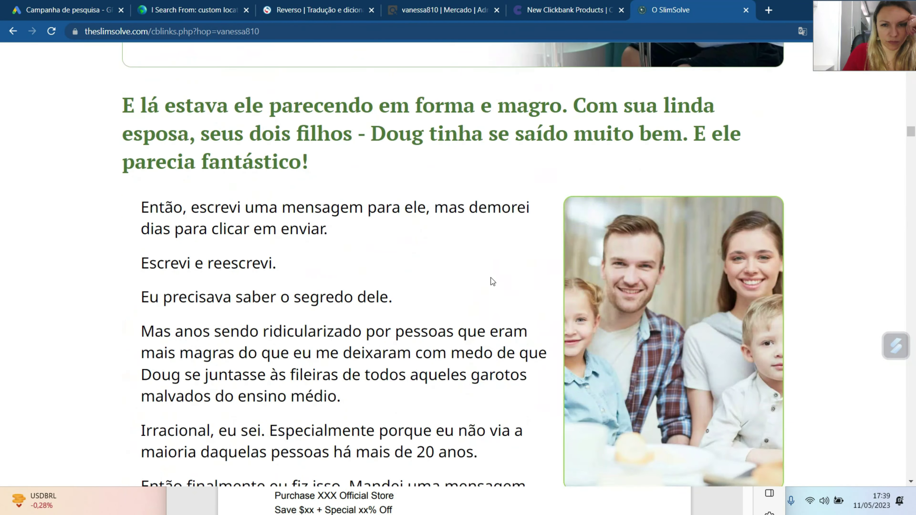
{"action": "scroll", "coordinate": [491, 280], "scroll_direction": "down", "scroll_amount": 8}
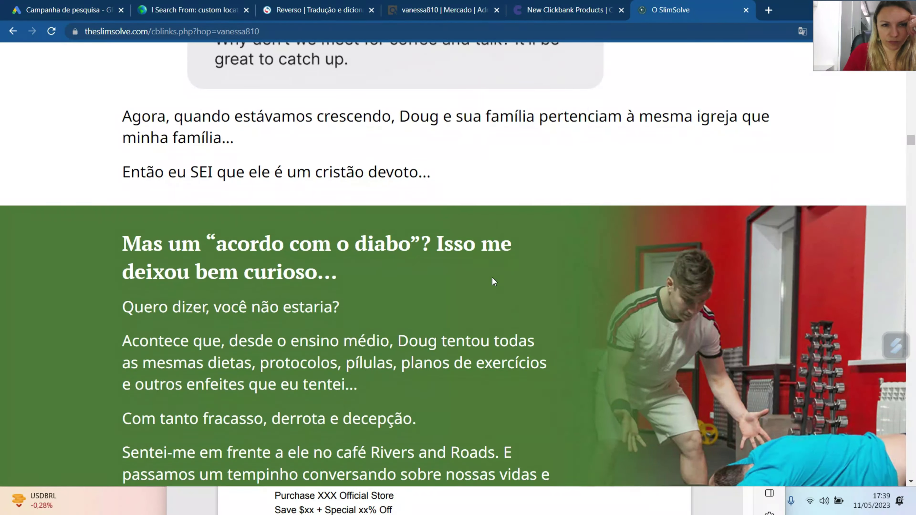
{"action": "scroll", "coordinate": [493, 281], "scroll_direction": "down", "scroll_amount": 20}
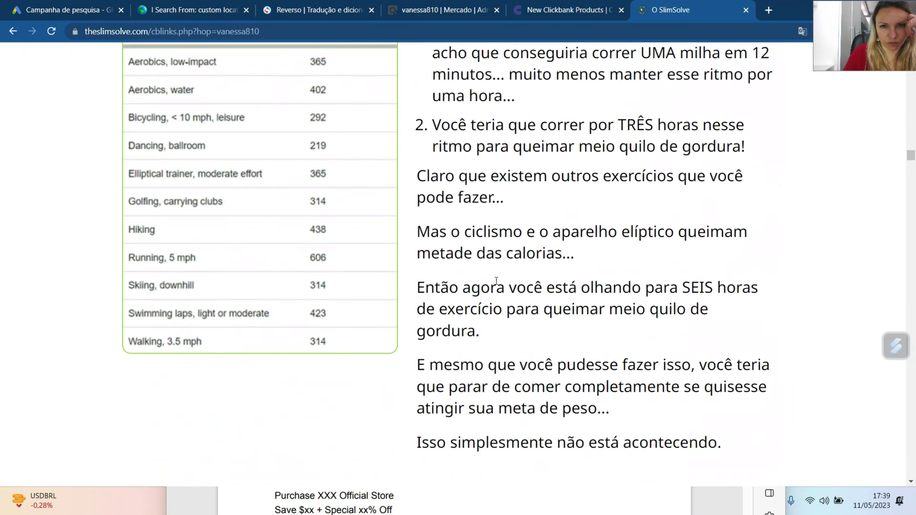
{"action": "scroll", "coordinate": [500, 282], "scroll_direction": "down", "scroll_amount": 15}
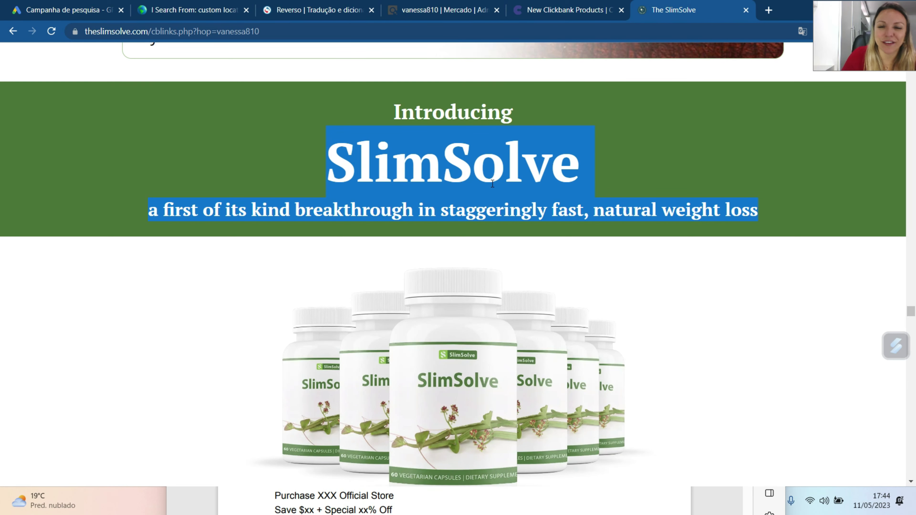
Copy "SlimSolve a first of its kind breakthrough in staggeringly fast, natural weight loss" from the English sales page
{"action": "right_click", "coordinate": [465, 180]}
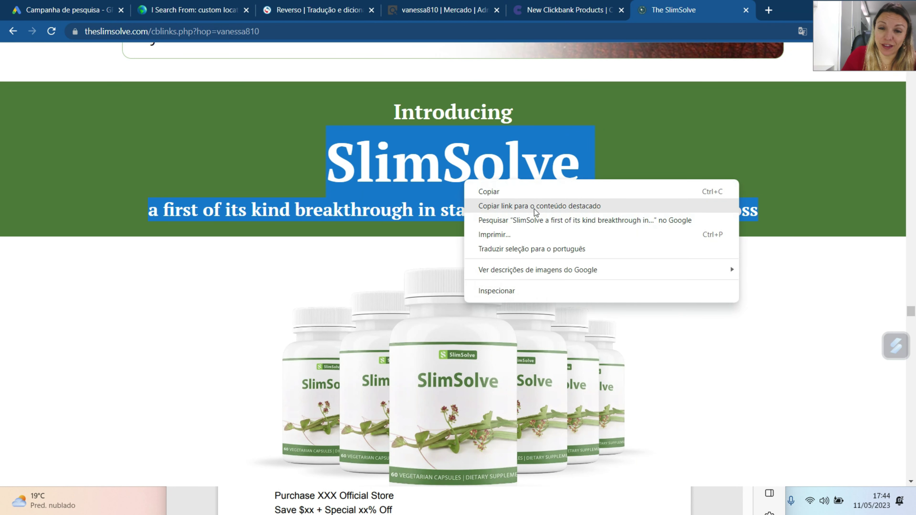
{"action": "left_click", "coordinate": [511, 193]}
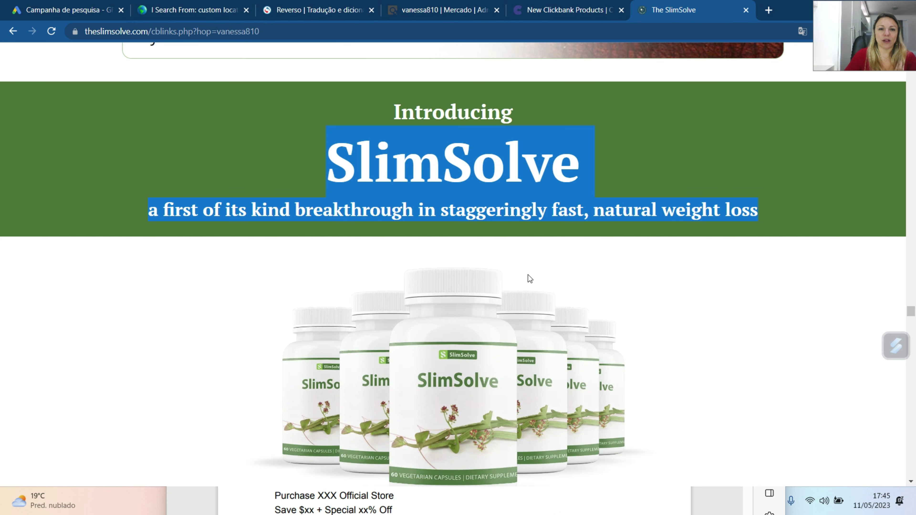
{"action": "scroll", "coordinate": [528, 274], "scroll_direction": "up", "scroll_amount": 3}
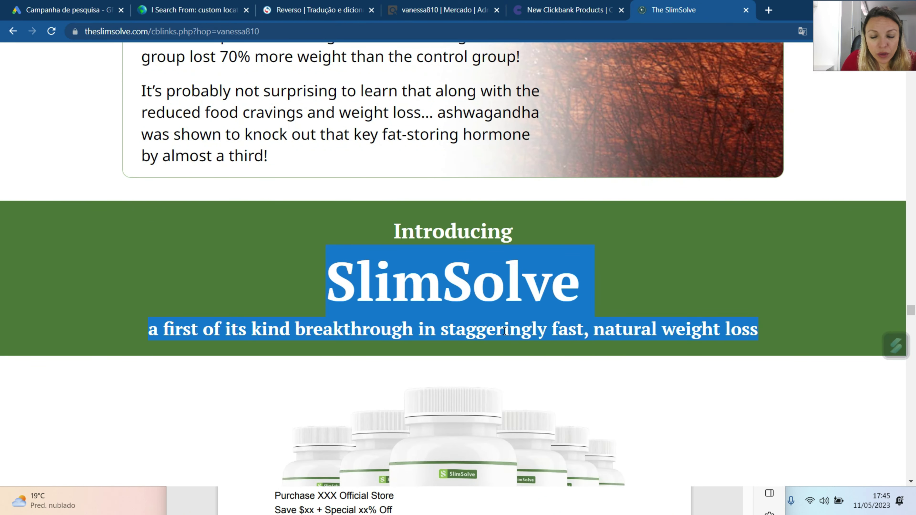
{"action": "right_click", "coordinate": [505, 331]}
{"action": "left_click", "coordinate": [528, 343]}
{"action": "left_click", "coordinate": [69, 10]}
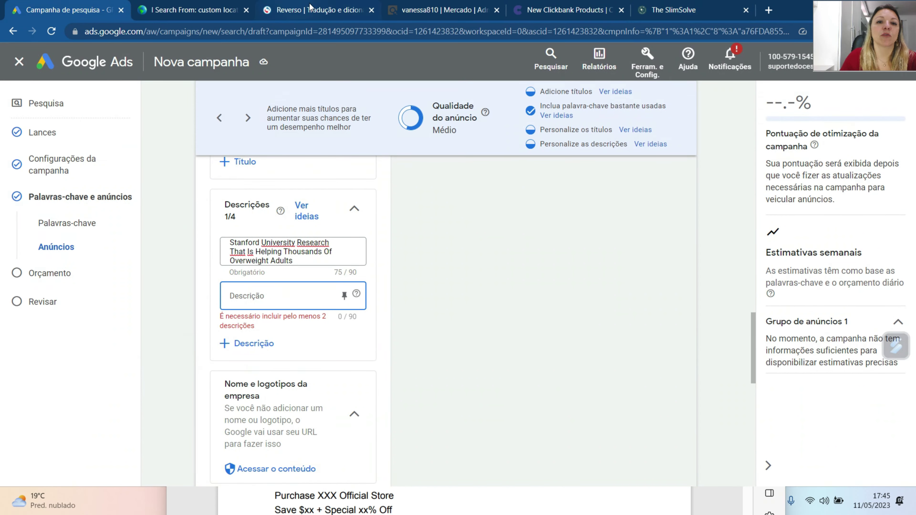
In Reverso, swap the languages to English to Portuguese and translate the copied SlimSolve breakthrough text in place of the old text
{"action": "left_click", "coordinate": [317, 10]}
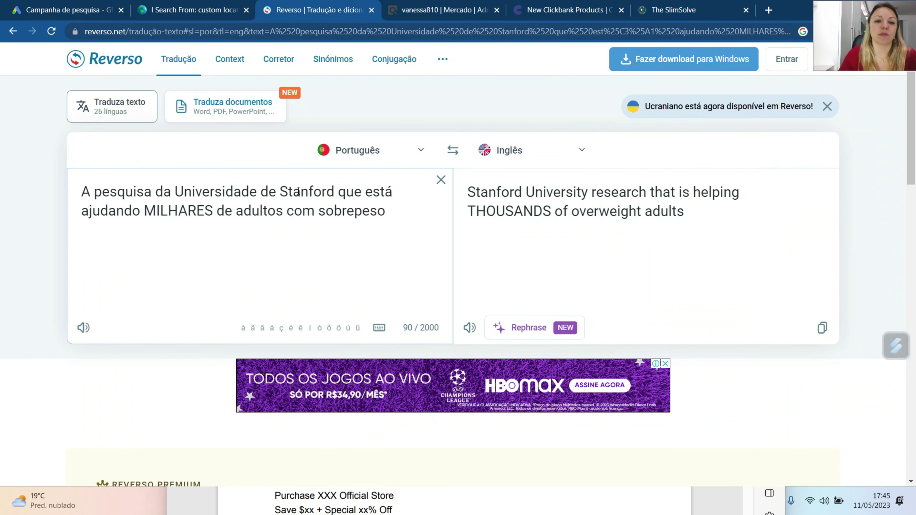
{"action": "left_click", "coordinate": [453, 150]}
{"action": "left_click", "coordinate": [441, 179]}
{"action": "left_click", "coordinate": [327, 192]}
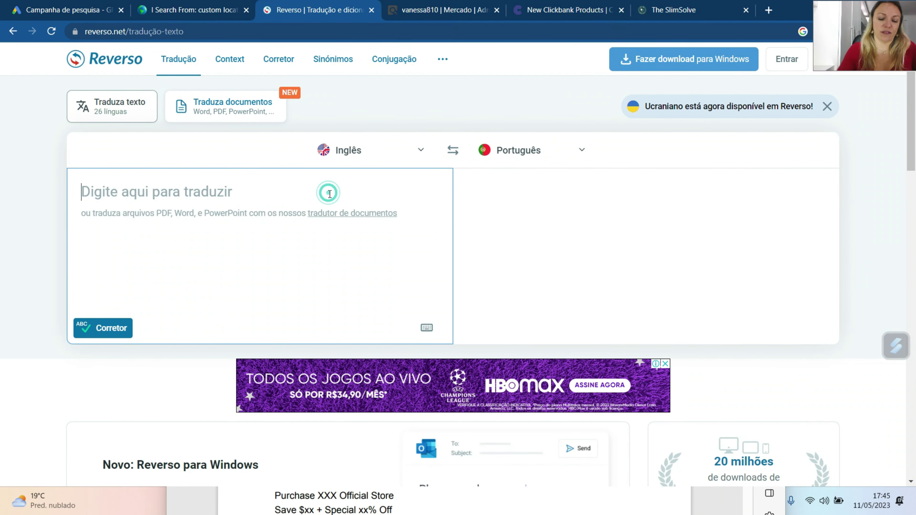
{"action": "key", "text": "ctrl+v"}
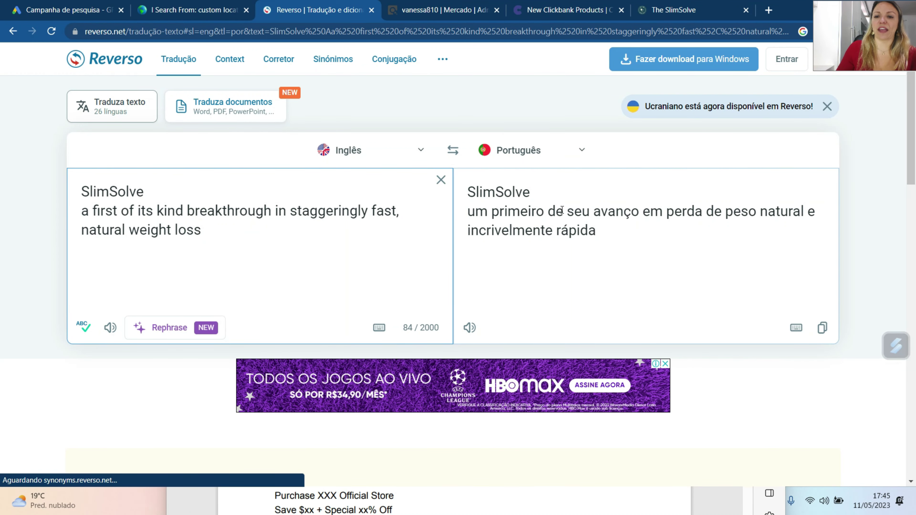
Shorten the Portuguese text in the translator to "um avanço inédito na perda de peso incrivelmente natural"
{"action": "left_click_drag", "start_coordinate": [603, 230], "coordinate": [555, 234]}
{"action": "key", "text": "BackSpace"}
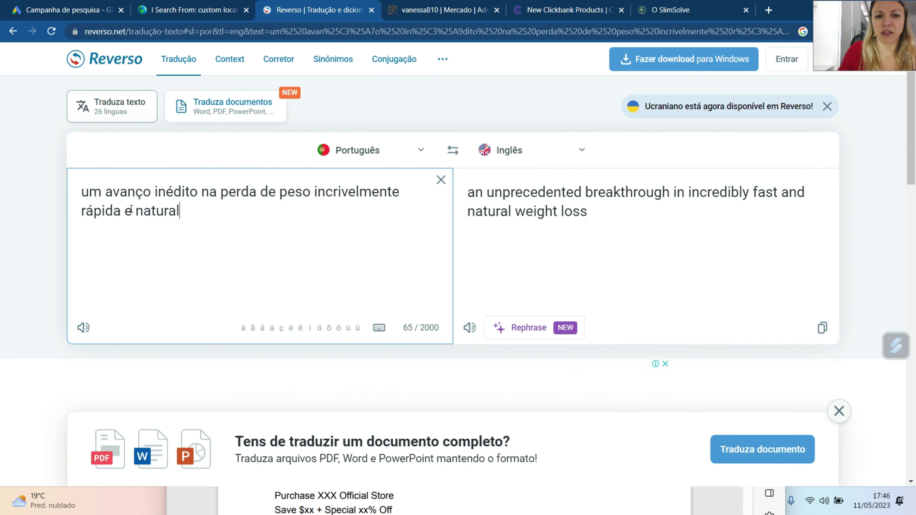
{"action": "left_click_drag", "start_coordinate": [133, 211], "coordinate": [63, 211]}
{"action": "key", "text": "BackSpace"}
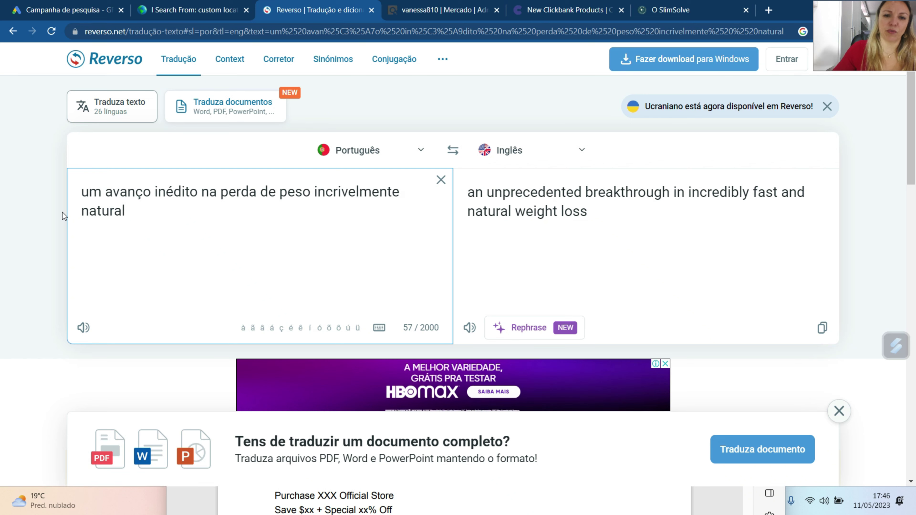
Copy the English translation into the campaign's second ad description as "An Unprecedented Breakthrough In Incredibly Natural Weight Loss"
{"action": "triple_click", "coordinate": [540, 204]}
{"action": "key", "text": "ctrl+c"}
{"action": "right_click", "coordinate": [540, 204]}
{"action": "left_click", "coordinate": [555, 250]}
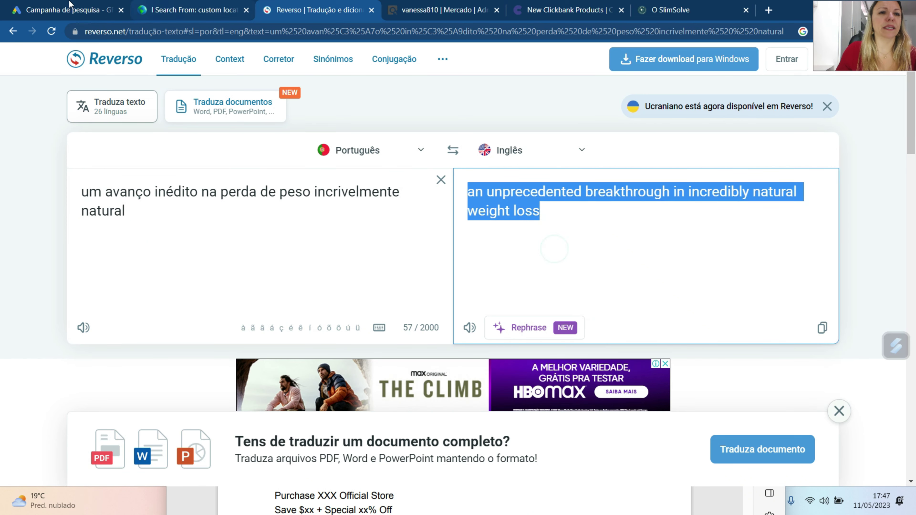
{"action": "left_click", "coordinate": [68, 10]}
{"action": "left_click", "coordinate": [307, 302]}
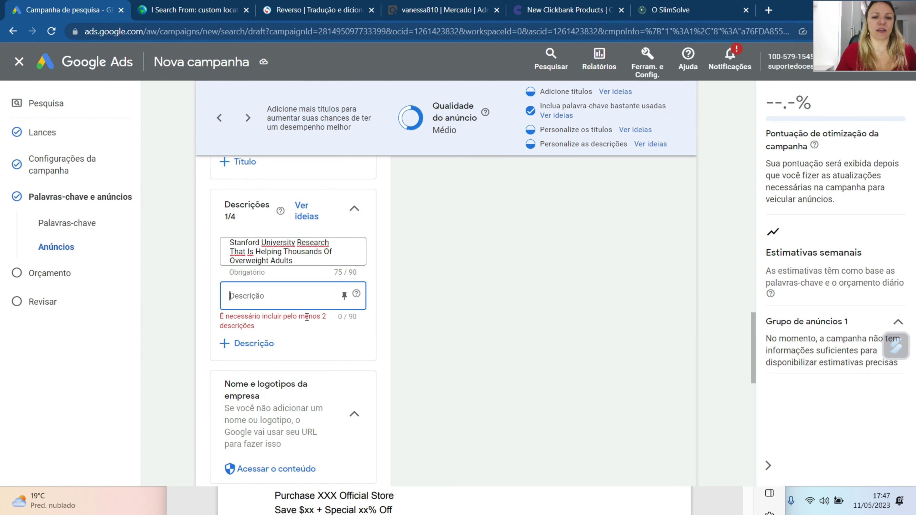
{"action": "key", "text": "ctrl+v"}
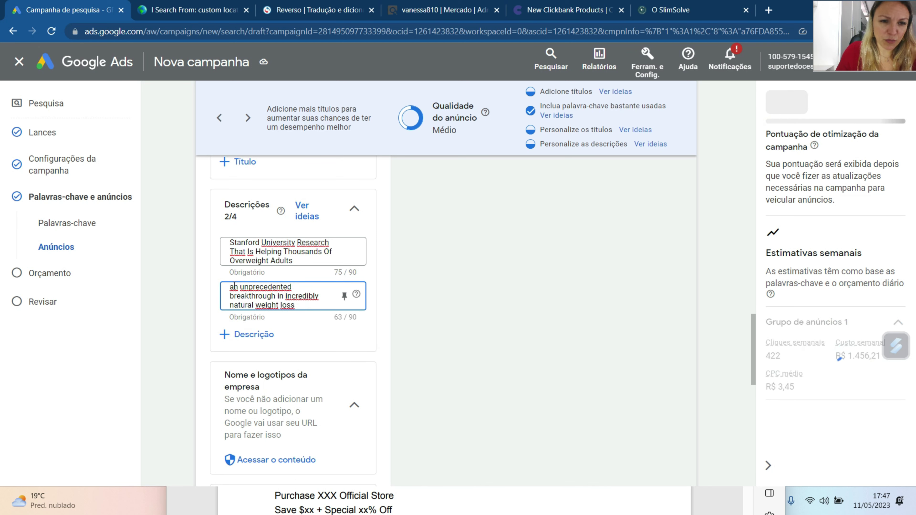
Add a third description field to the ad and review the titles and descriptions entered so far
{"action": "left_click", "coordinate": [249, 334]}
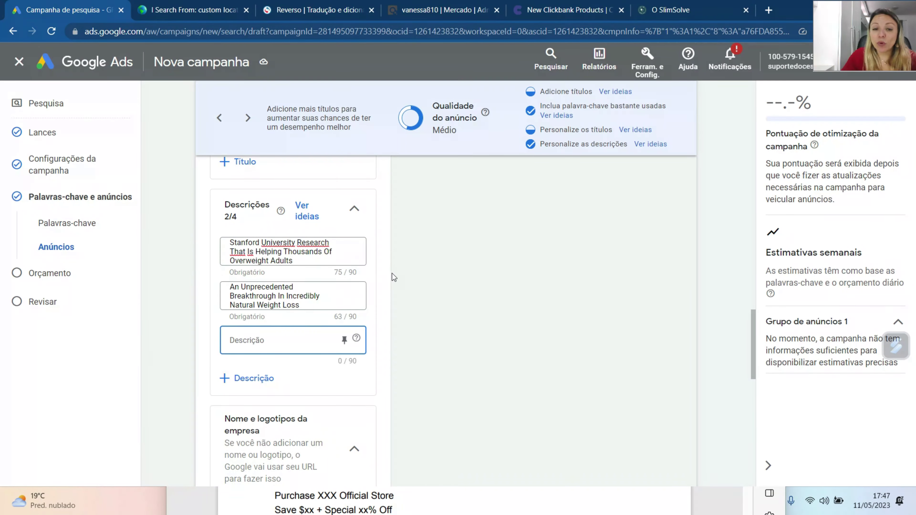
{"action": "scroll", "coordinate": [411, 318], "scroll_direction": "up", "scroll_amount": 6}
{"action": "scroll", "coordinate": [408, 322], "scroll_direction": "down", "scroll_amount": 3}
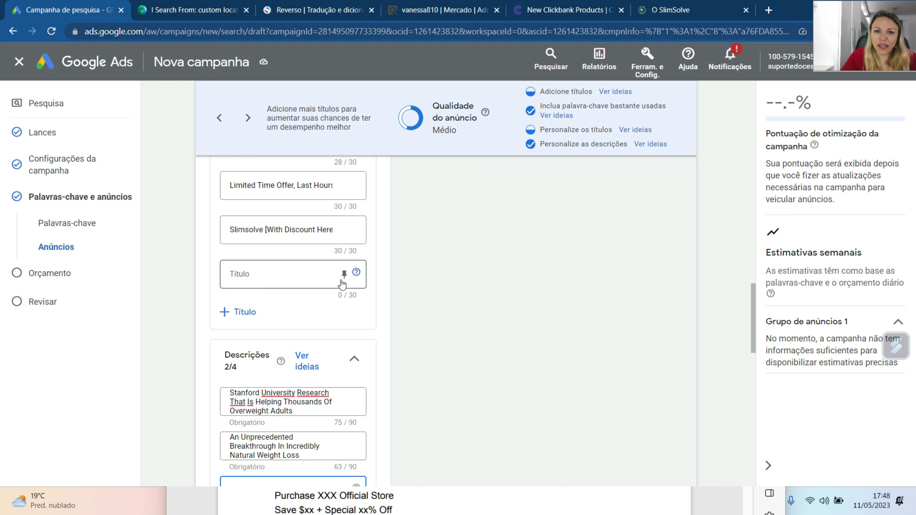
{"action": "scroll", "coordinate": [434, 322], "scroll_direction": "down", "scroll_amount": 5}
{"action": "scroll", "coordinate": [430, 315], "scroll_direction": "up", "scroll_amount": 4}
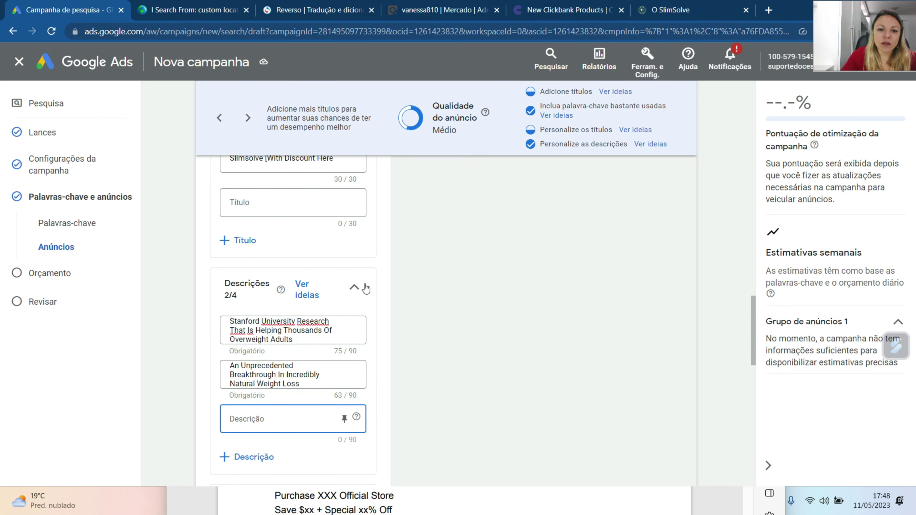
Check the entered titles and descriptions, finish the ad, and proceed to the campaign's budget settings
{"action": "scroll", "coordinate": [476, 306], "scroll_direction": "down", "scroll_amount": 4}
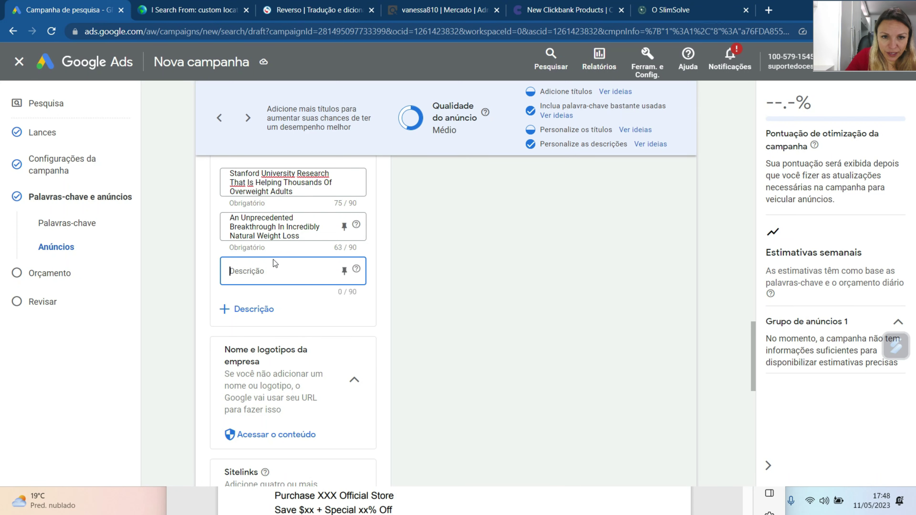
{"action": "scroll", "coordinate": [282, 280], "scroll_direction": "up", "scroll_amount": 6}
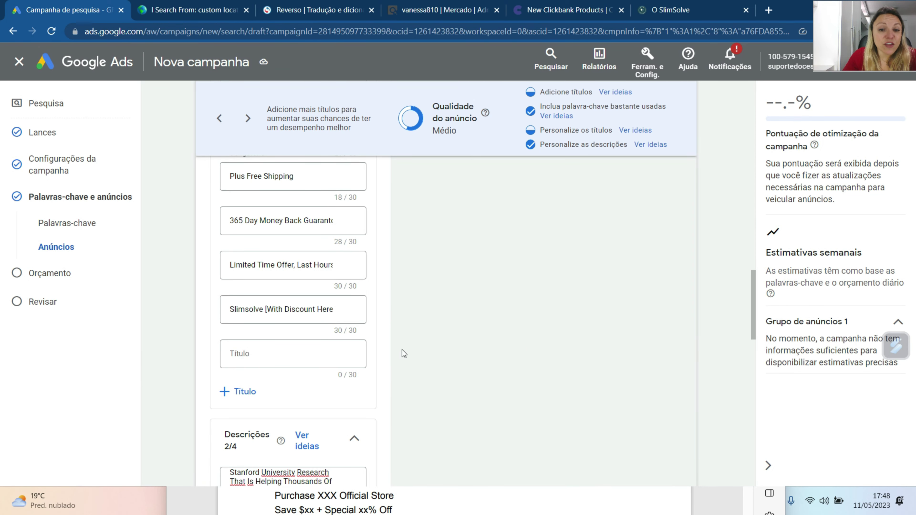
{"action": "scroll", "coordinate": [428, 342], "scroll_direction": "down", "scroll_amount": 2}
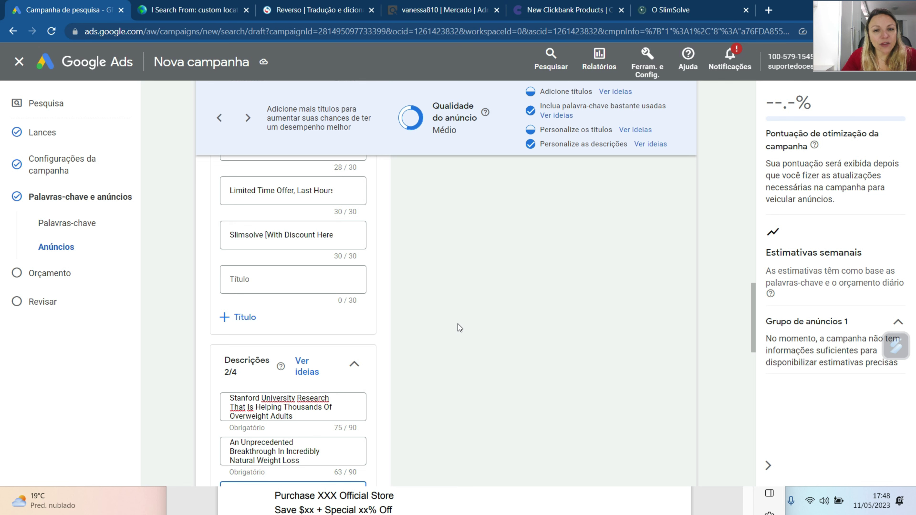
{"action": "scroll", "coordinate": [489, 321], "scroll_direction": "down", "scroll_amount": 20}
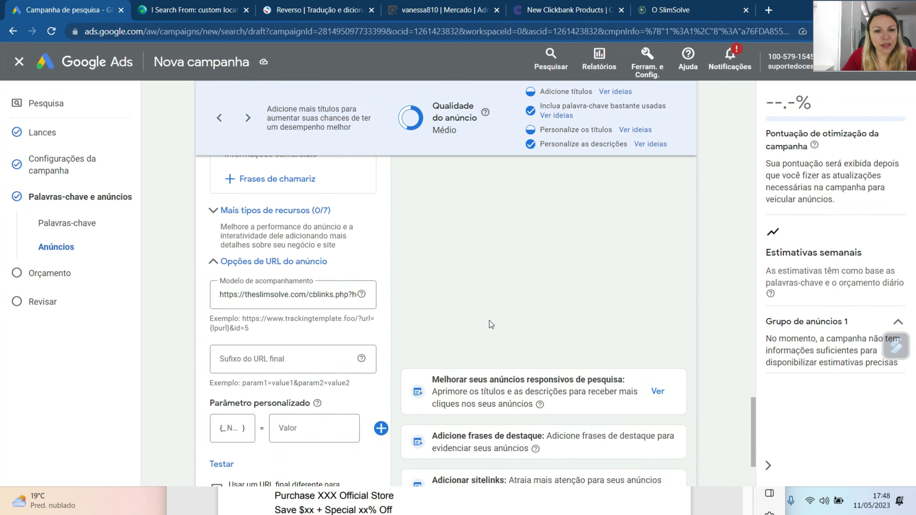
{"action": "scroll", "coordinate": [490, 321], "scroll_direction": "down", "scroll_amount": 3}
{"action": "left_click", "coordinate": [237, 414]}
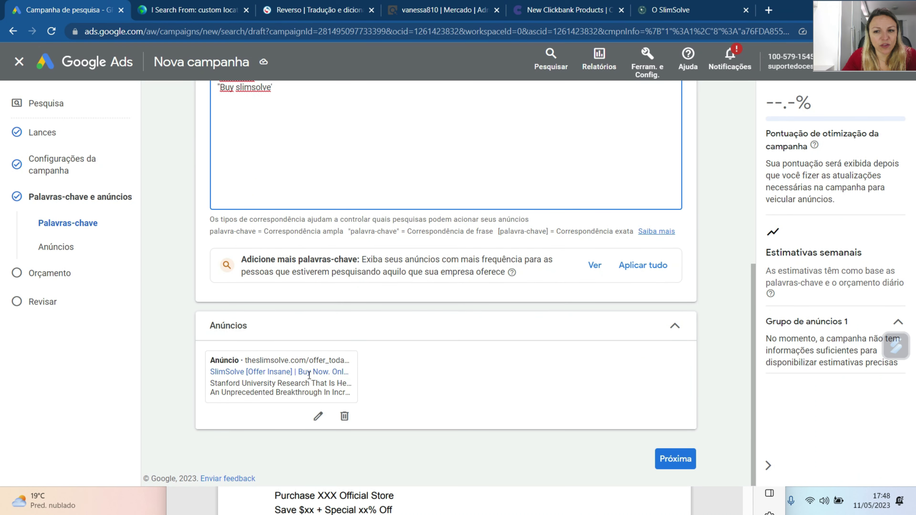
{"action": "left_click", "coordinate": [677, 459]}
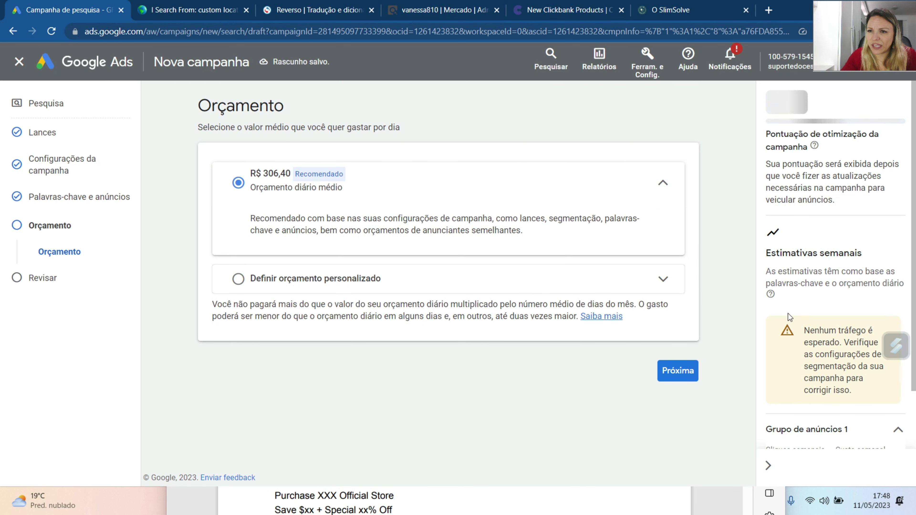
Set a custom average daily budget of R$ 50 for the campaign and continue to the review stage
{"action": "scroll", "coordinate": [794, 314], "scroll_direction": "down", "scroll_amount": 2}
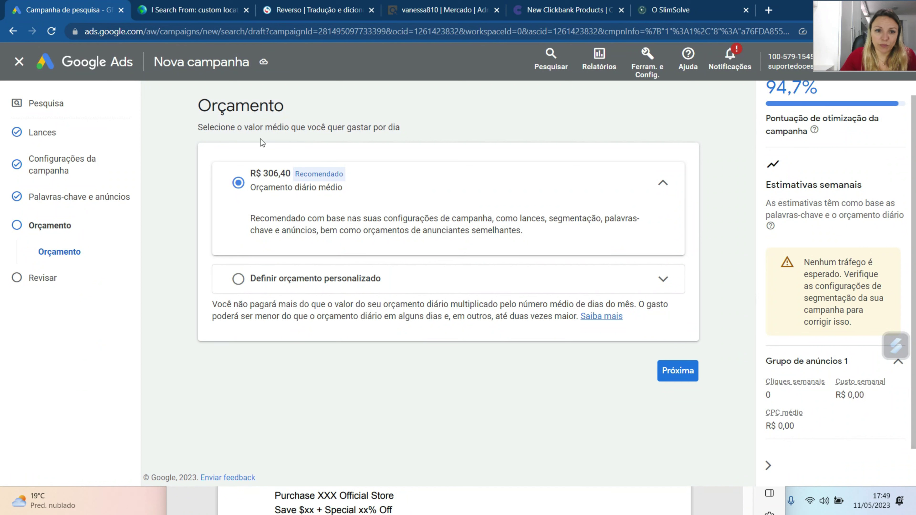
{"action": "left_click", "coordinate": [239, 280]}
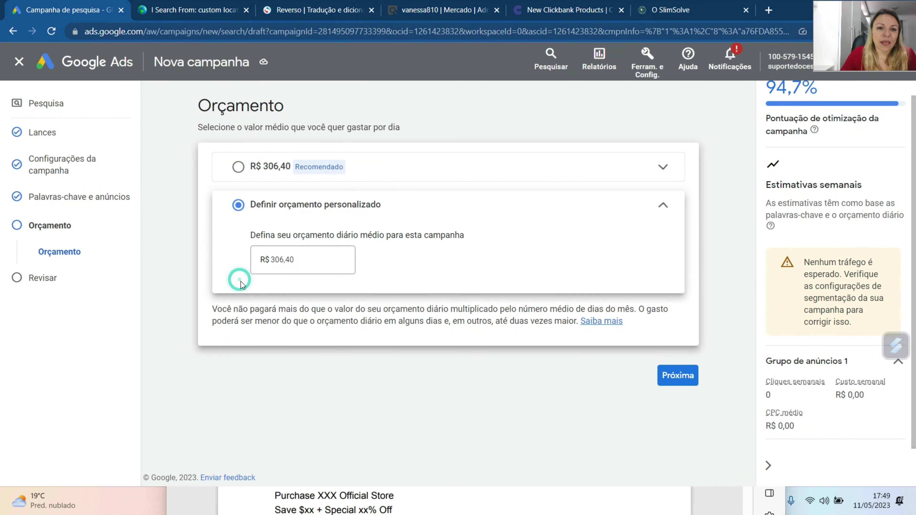
{"action": "left_click", "coordinate": [301, 261]}
{"action": "left_click_drag", "start_coordinate": [301, 260], "coordinate": [270, 261]}
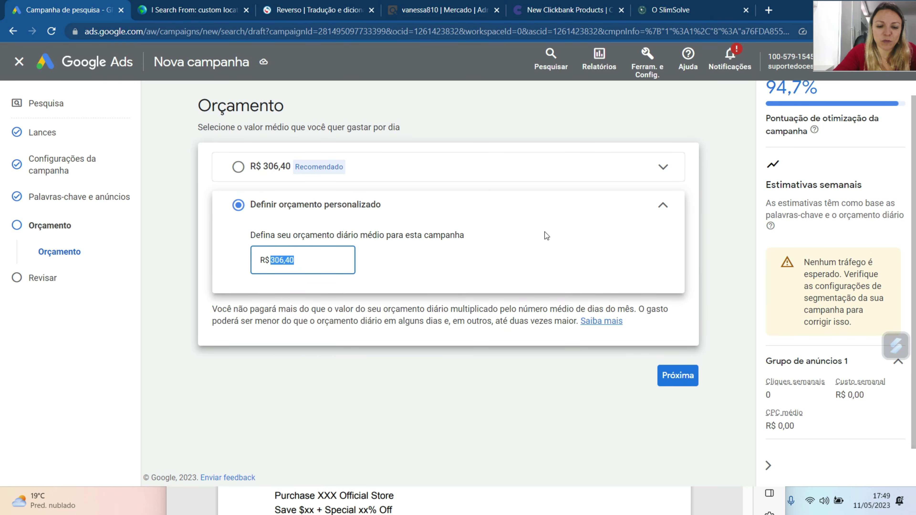
{"action": "type", "text": "50"}
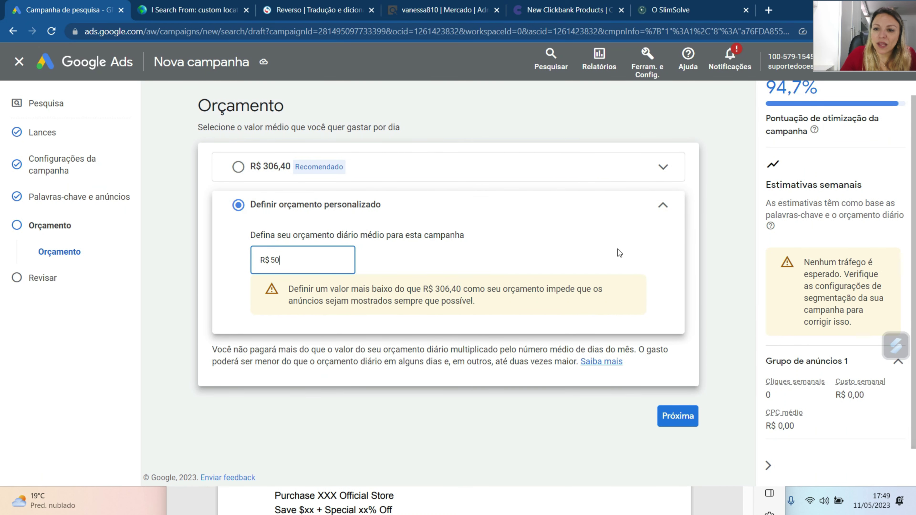
{"action": "left_click", "coordinate": [671, 416]}
Look through the campaign summary and try to publish the campaign, backing out at the confirmation
{"action": "scroll", "coordinate": [613, 391], "scroll_direction": "down", "scroll_amount": 4}
{"action": "scroll", "coordinate": [614, 391], "scroll_direction": "down", "scroll_amount": 8}
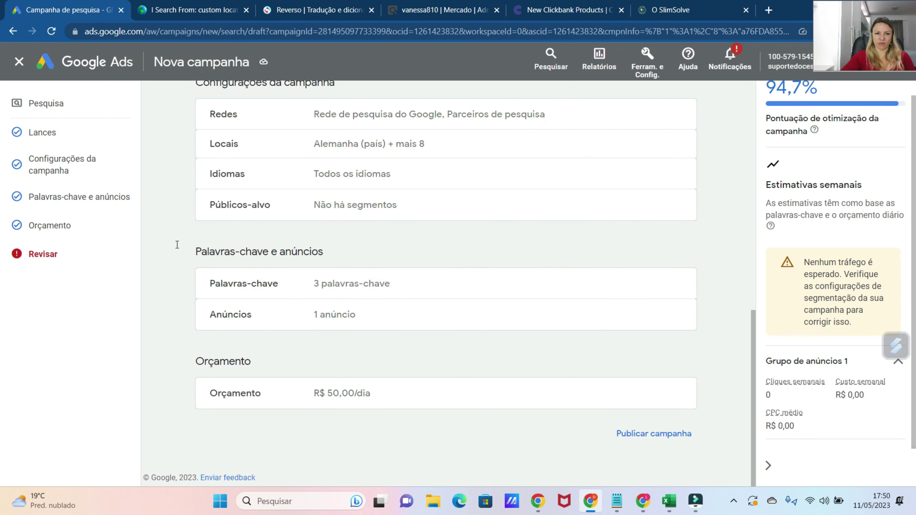
{"action": "scroll", "coordinate": [687, 282], "scroll_direction": "up", "scroll_amount": 12}
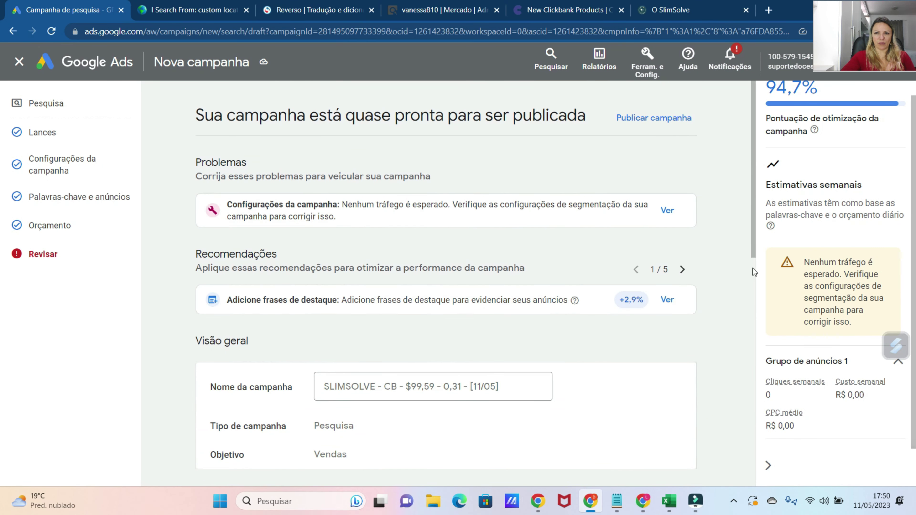
{"action": "scroll", "coordinate": [628, 161], "scroll_direction": "down", "scroll_amount": 10}
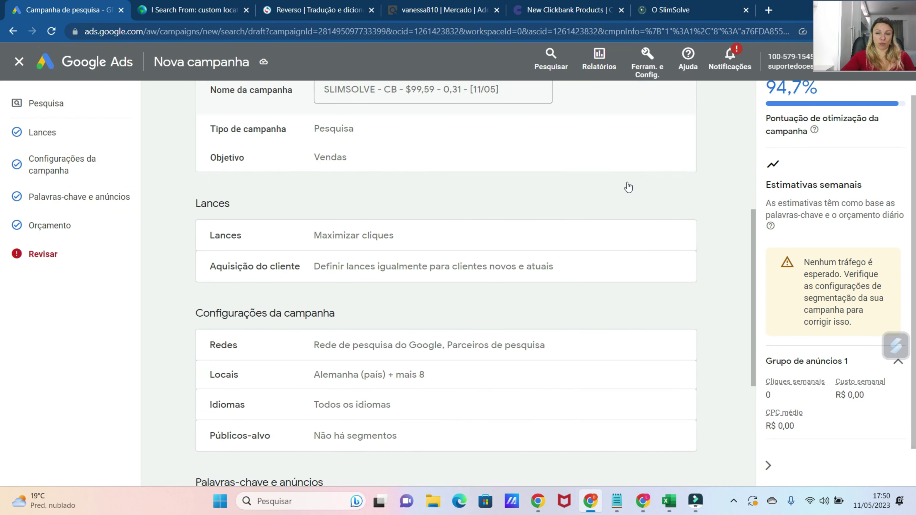
{"action": "left_click", "coordinate": [648, 433]}
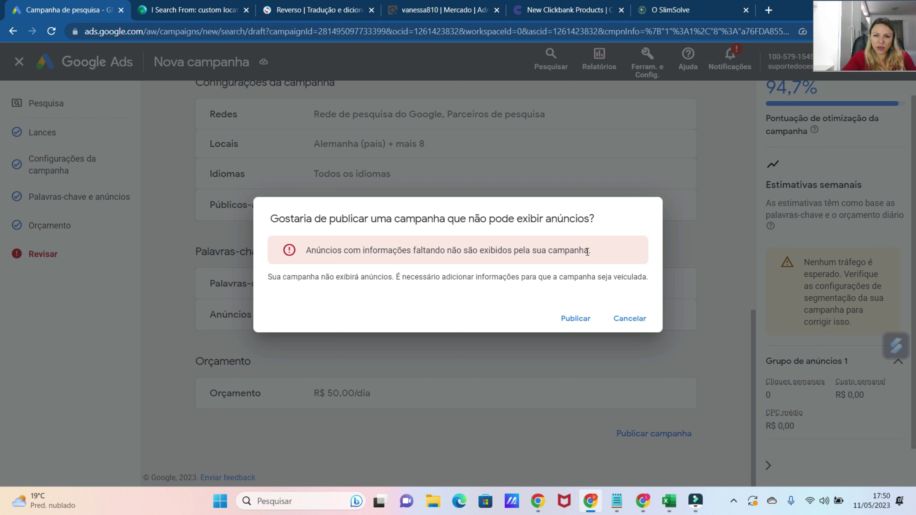
{"action": "left_click", "coordinate": [631, 318]}
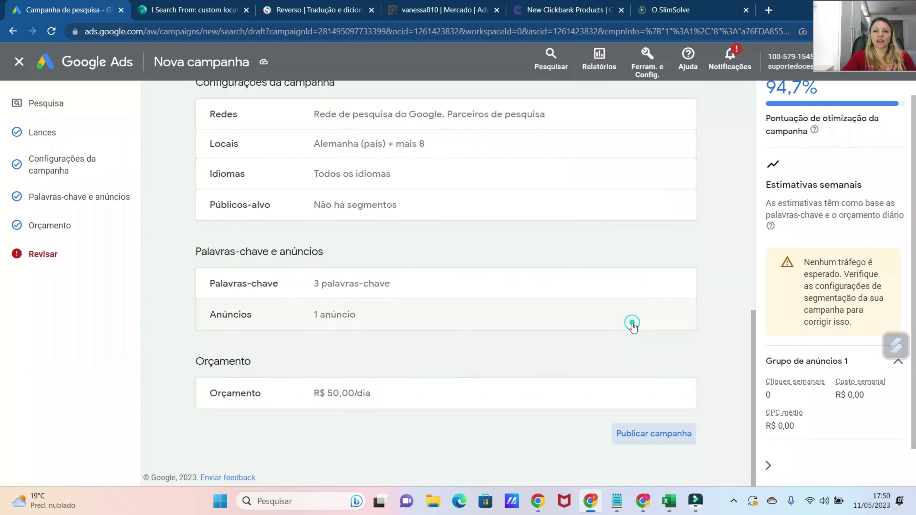
{"action": "scroll", "coordinate": [245, 217], "scroll_direction": "up", "scroll_amount": 6}
{"action": "scroll", "coordinate": [466, 267], "scroll_direction": "down", "scroll_amount": 5}
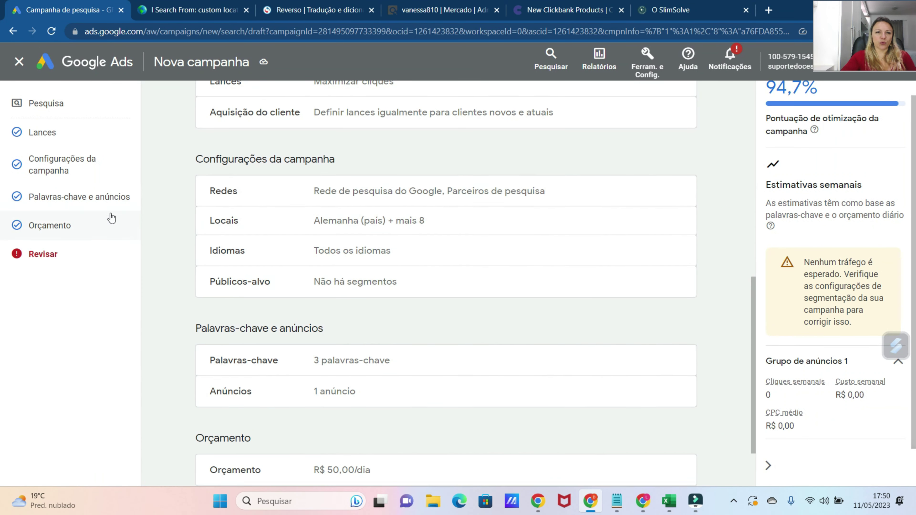
Reopen the campaign's existing ad for editing and check its keywords and titles
{"action": "left_click", "coordinate": [90, 199]}
{"action": "left_click", "coordinate": [318, 416]}
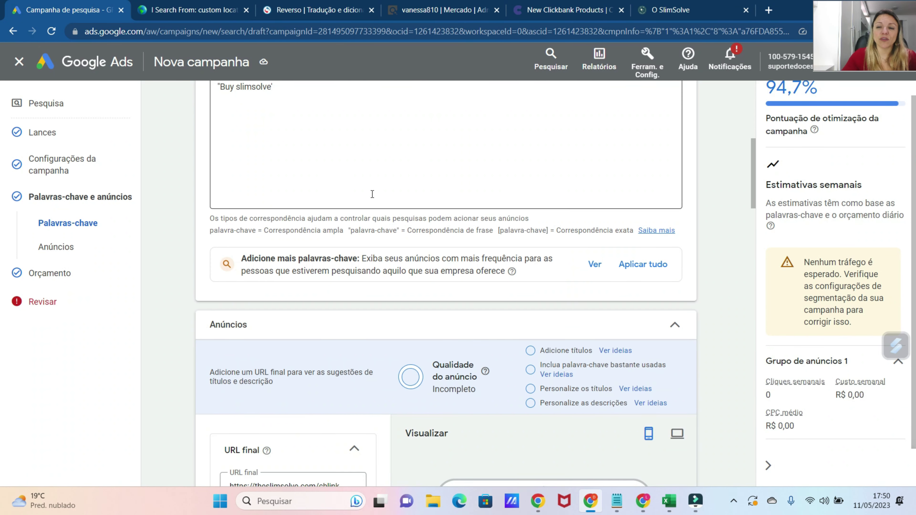
{"action": "scroll", "coordinate": [530, 208], "scroll_direction": "down", "scroll_amount": 4}
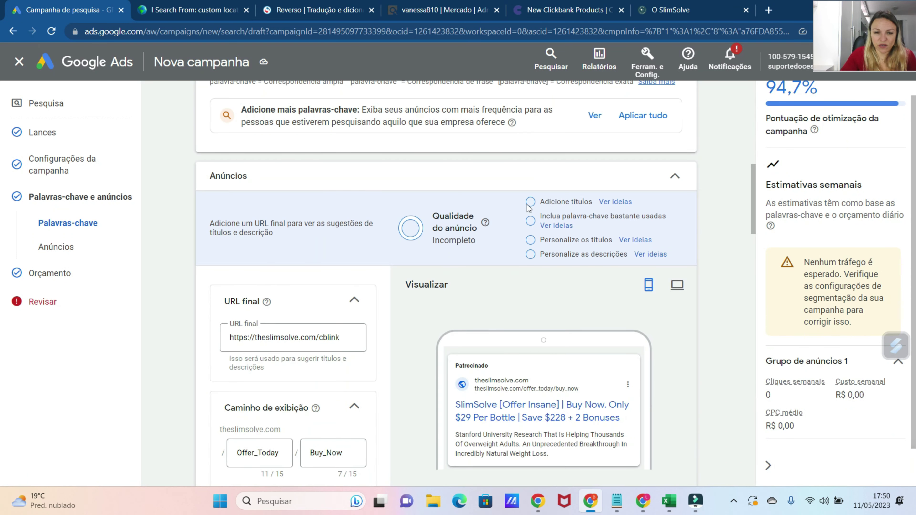
{"action": "scroll", "coordinate": [478, 230], "scroll_direction": "up", "scroll_amount": 8}
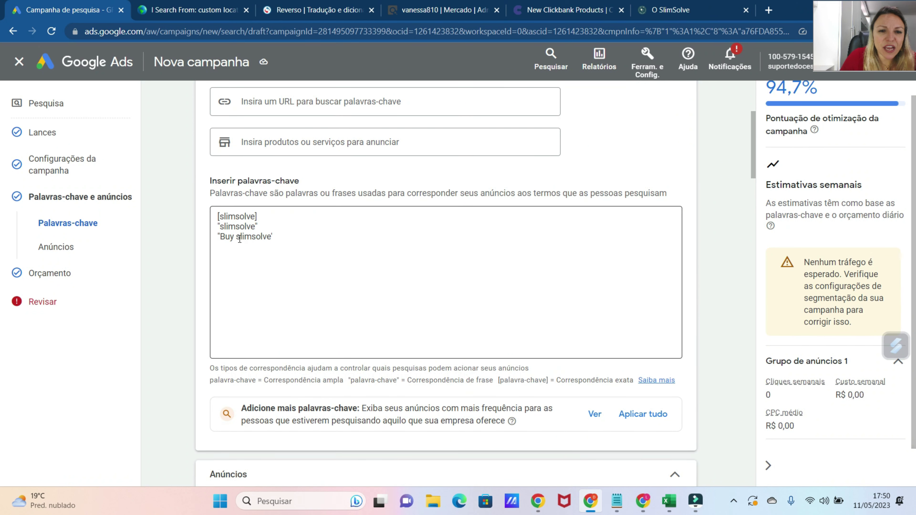
{"action": "scroll", "coordinate": [325, 263], "scroll_direction": "down", "scroll_amount": 11}
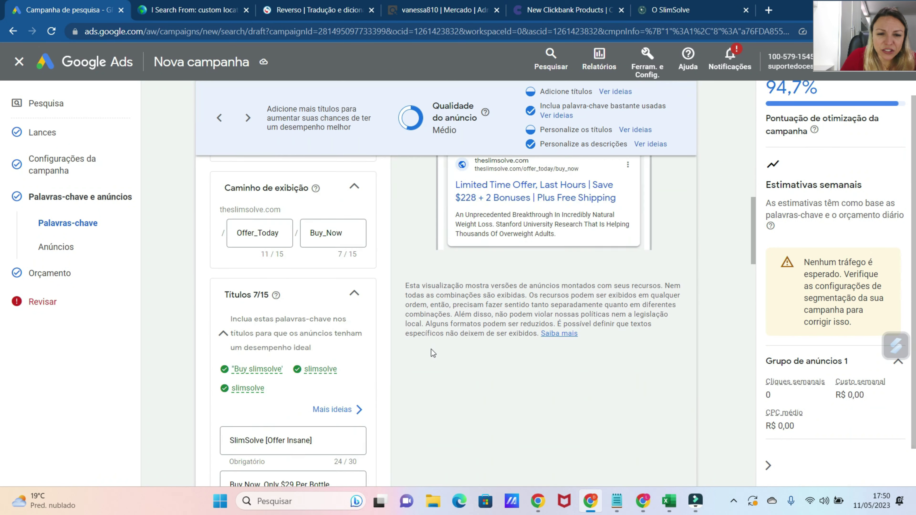
{"action": "scroll", "coordinate": [432, 372], "scroll_direction": "down", "scroll_amount": 2}
{"action": "scroll", "coordinate": [441, 385], "scroll_direction": "down", "scroll_amount": 4}
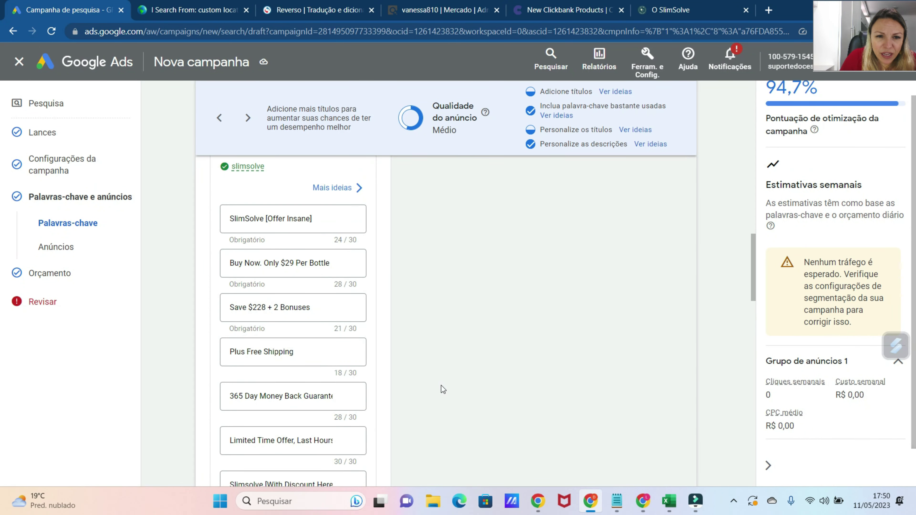
Add "Buy SlimSolve With Discount" as the ad's eighth title
{"action": "scroll", "coordinate": [440, 386], "scroll_direction": "down", "scroll_amount": 4}
{"action": "left_click", "coordinate": [301, 374]}
{"action": "type", "text": "Buy SlimSolv"}
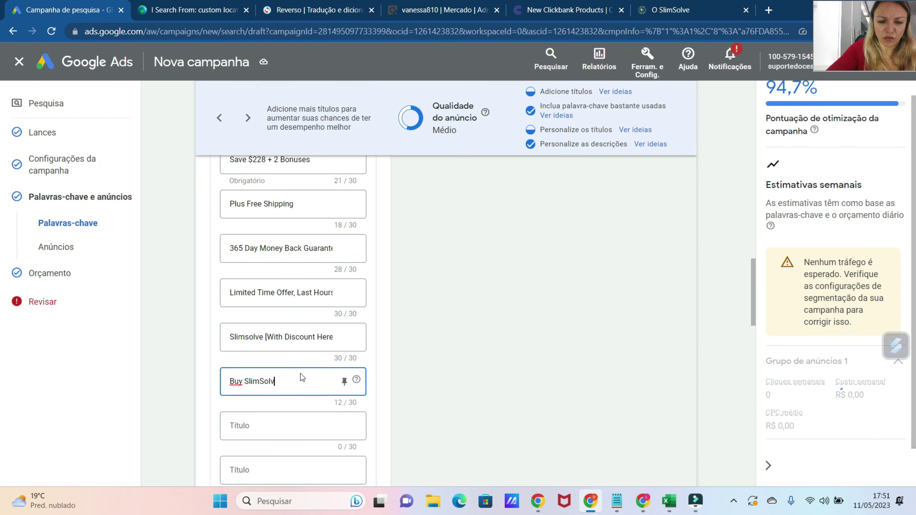
{"action": "type", "text": "e"}
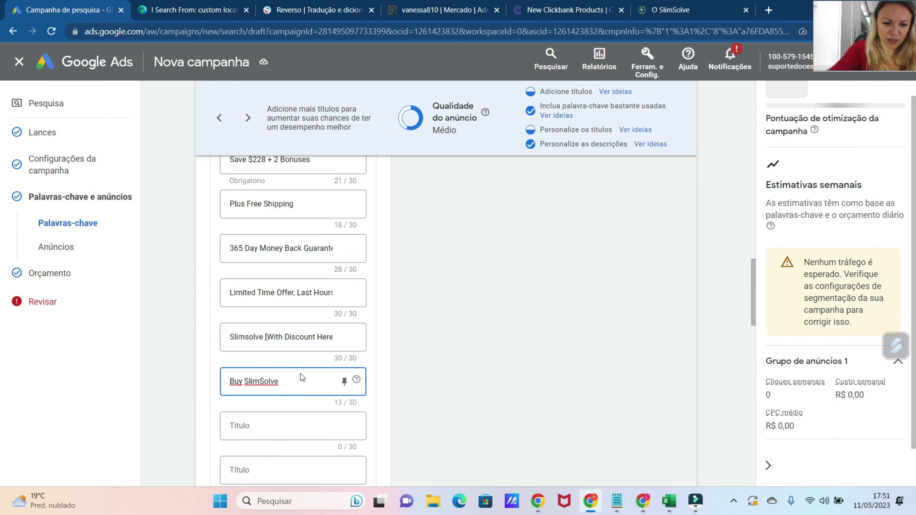
{"action": "type", "text": " With"}
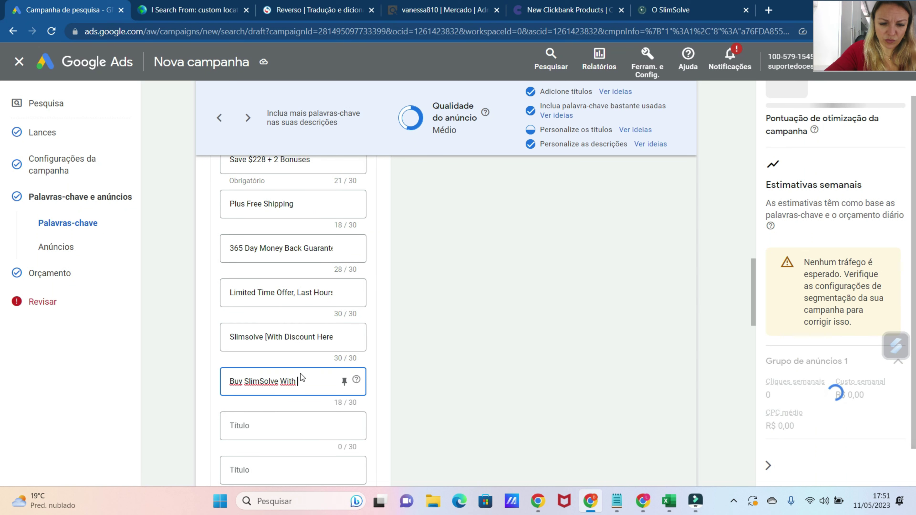
{"action": "type", "text": " Discount"}
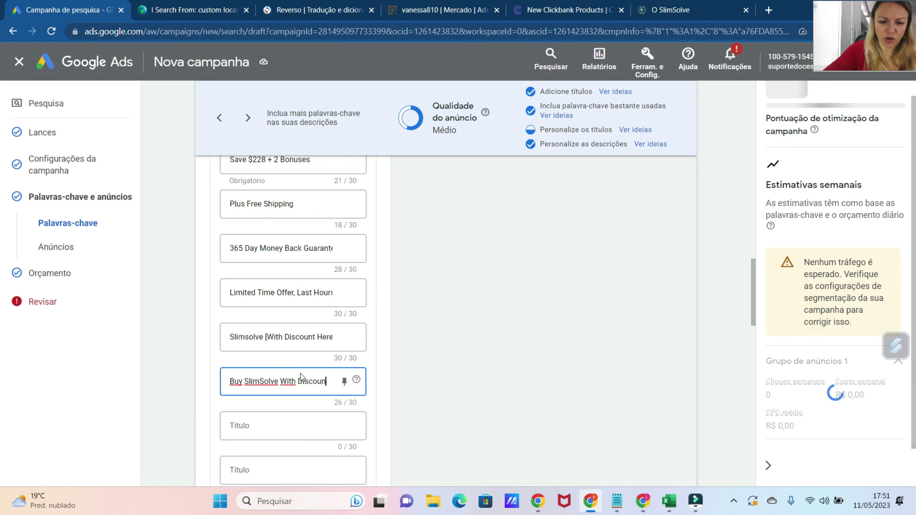
Save the edited ad, leaving the remaining title and description fields empty, and return to the campaign review
{"action": "scroll", "coordinate": [301, 374], "scroll_direction": "down", "scroll_amount": 10}
{"action": "scroll", "coordinate": [303, 339], "scroll_direction": "down", "scroll_amount": 2}
{"action": "scroll", "coordinate": [303, 339], "scroll_direction": "up", "scroll_amount": 10}
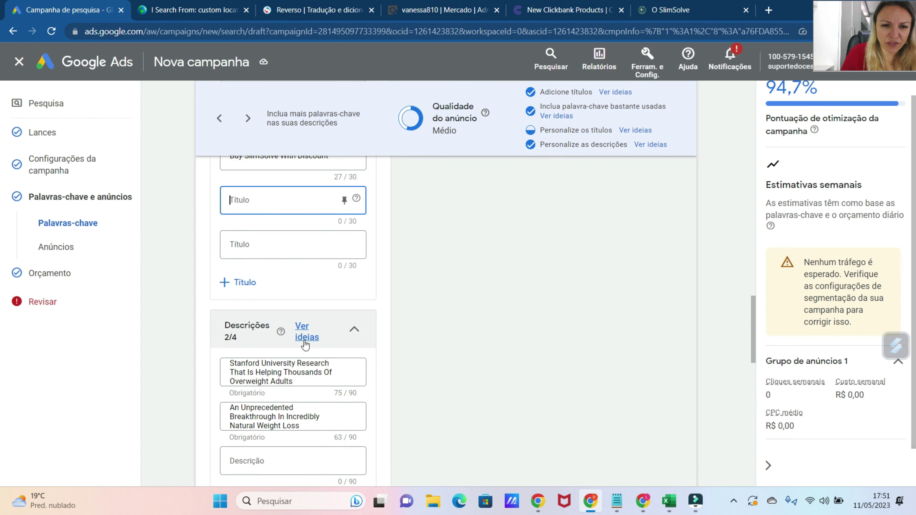
{"action": "scroll", "coordinate": [305, 346], "scroll_direction": "down", "scroll_amount": 10}
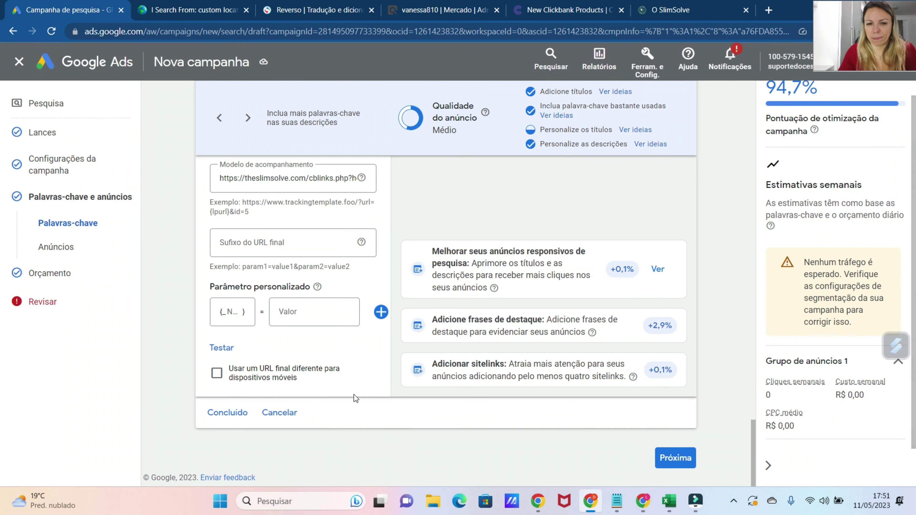
{"action": "left_click", "coordinate": [232, 411]}
{"action": "left_click", "coordinate": [676, 457]}
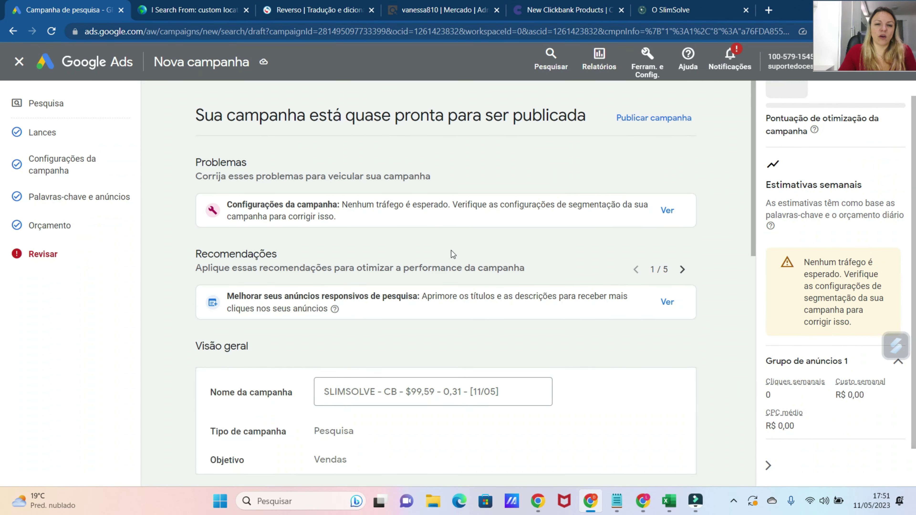
Review the campaign summary and publish the SlimSolve campaign, confirming publication despite the missing-information warning
{"action": "scroll", "coordinate": [516, 260], "scroll_direction": "down", "scroll_amount": 10}
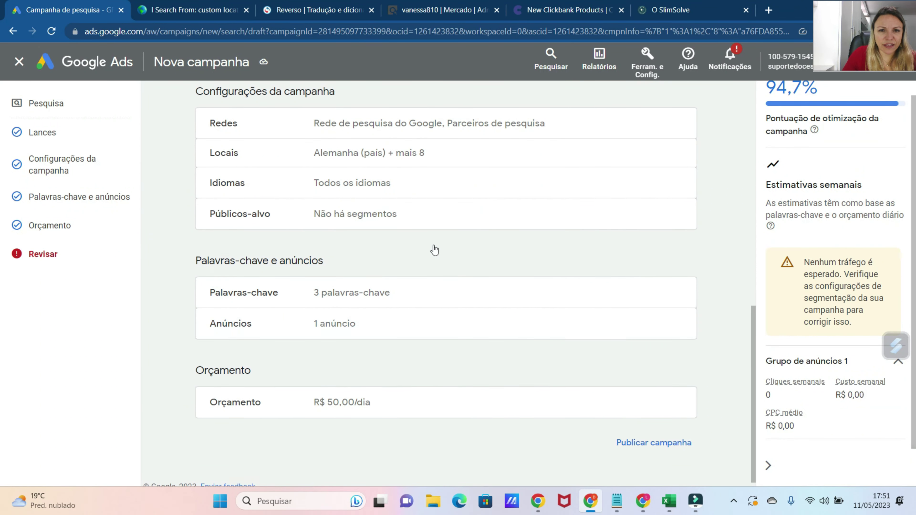
{"action": "scroll", "coordinate": [436, 254], "scroll_direction": "up", "scroll_amount": 5}
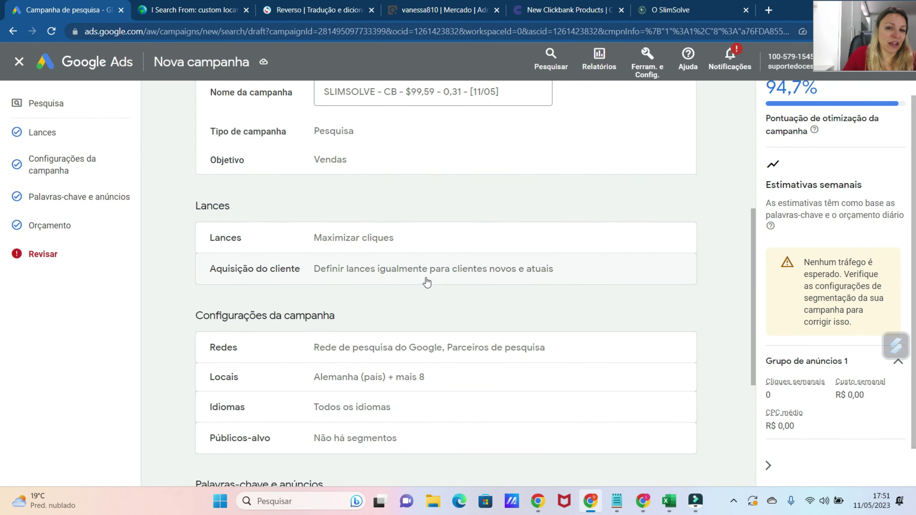
{"action": "scroll", "coordinate": [440, 262], "scroll_direction": "up", "scroll_amount": 5}
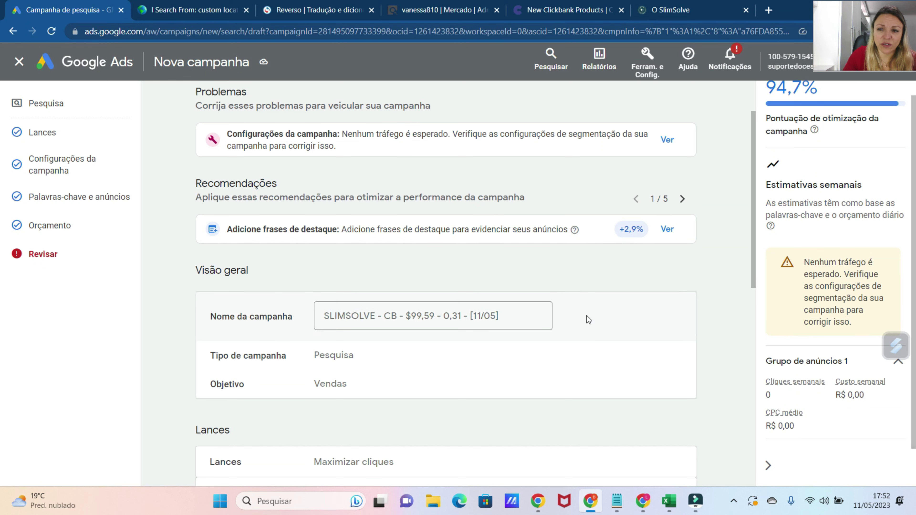
{"action": "scroll", "coordinate": [588, 318], "scroll_direction": "down", "scroll_amount": 9}
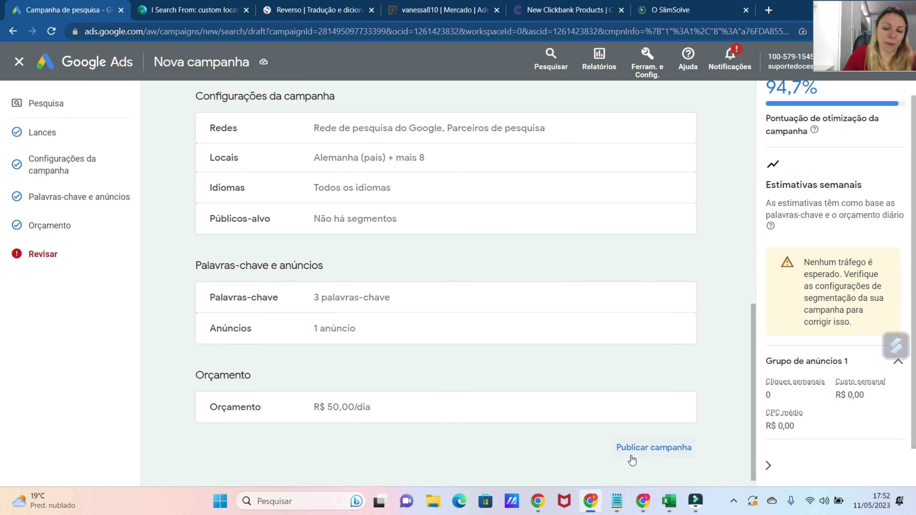
{"action": "left_click", "coordinate": [650, 449]}
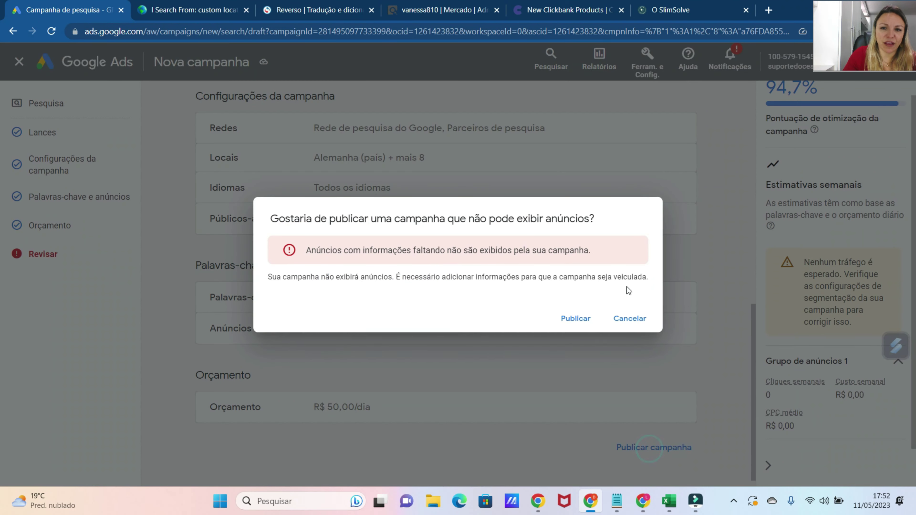
{"action": "left_click", "coordinate": [574, 320]}
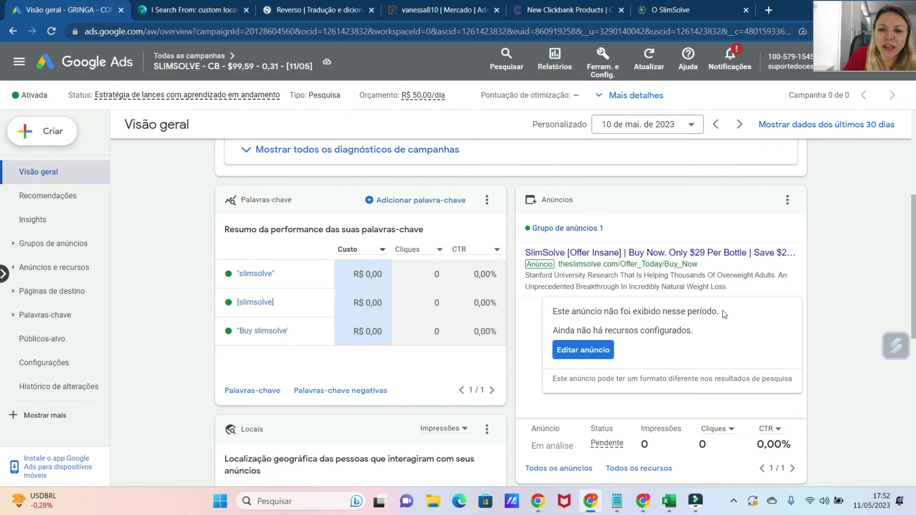
{"action": "scroll", "coordinate": [554, 276], "scroll_direction": "up", "scroll_amount": 5}
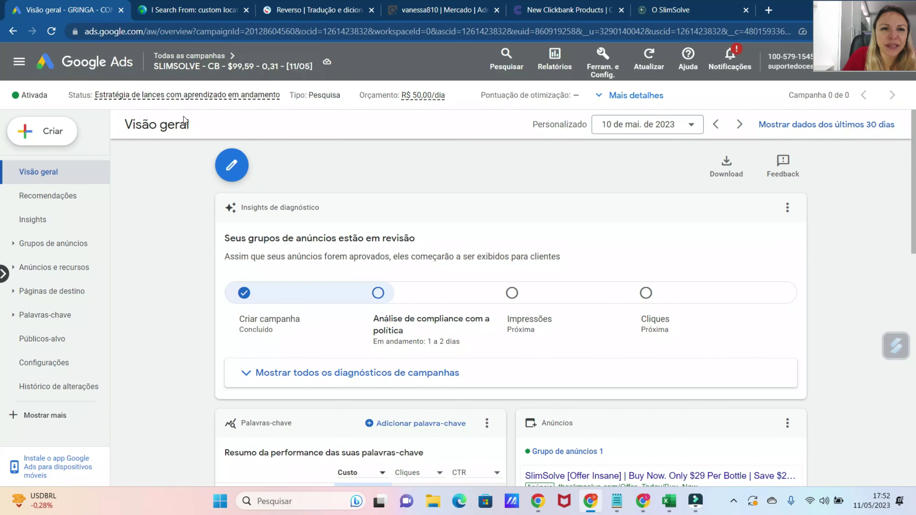
Check the published SlimSolve campaign's bid strategy status in its overview and in the list of all campaigns
{"action": "mouse_move", "coordinate": [155, 97]}
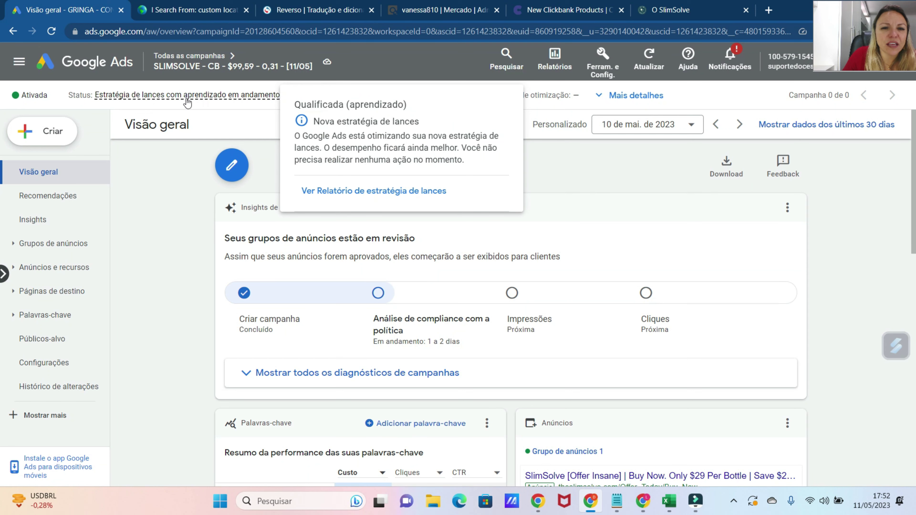
{"action": "left_click", "coordinate": [183, 60]}
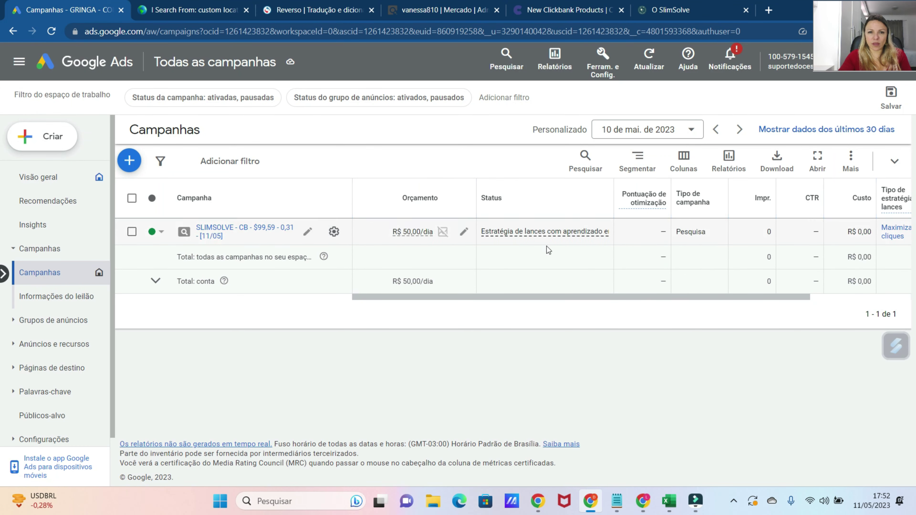
{"action": "mouse_move", "coordinate": [585, 235]}
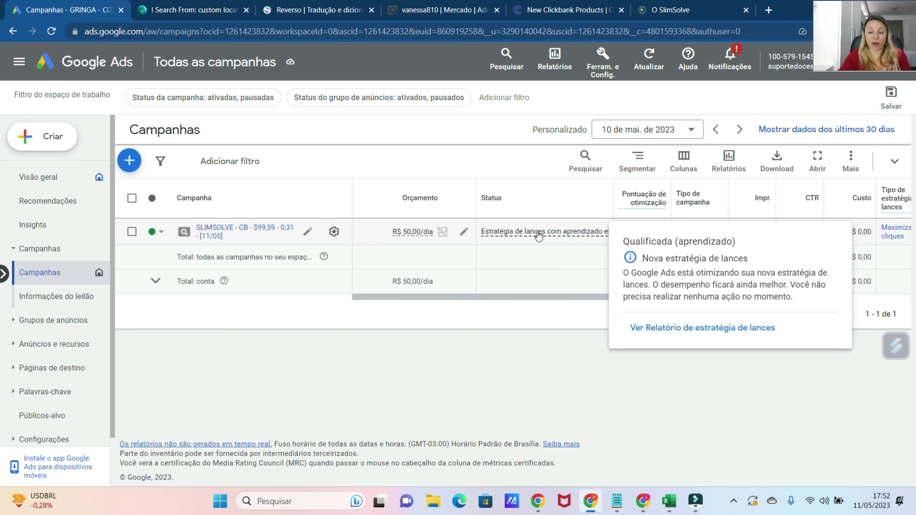
Inspect the review status of the keywords and the ad in the SlimSolve campaign's ad group, and return to all campaigns
{"action": "left_click", "coordinate": [228, 232]}
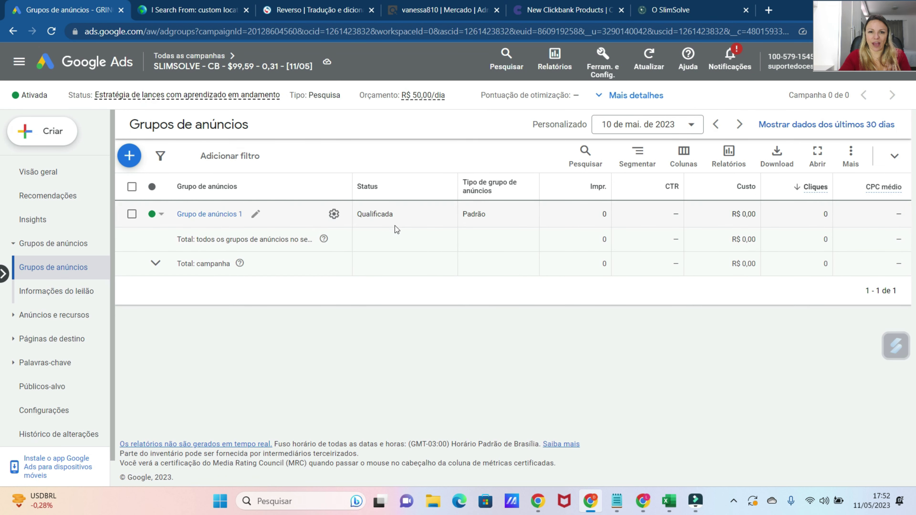
{"action": "left_click", "coordinate": [222, 214]}
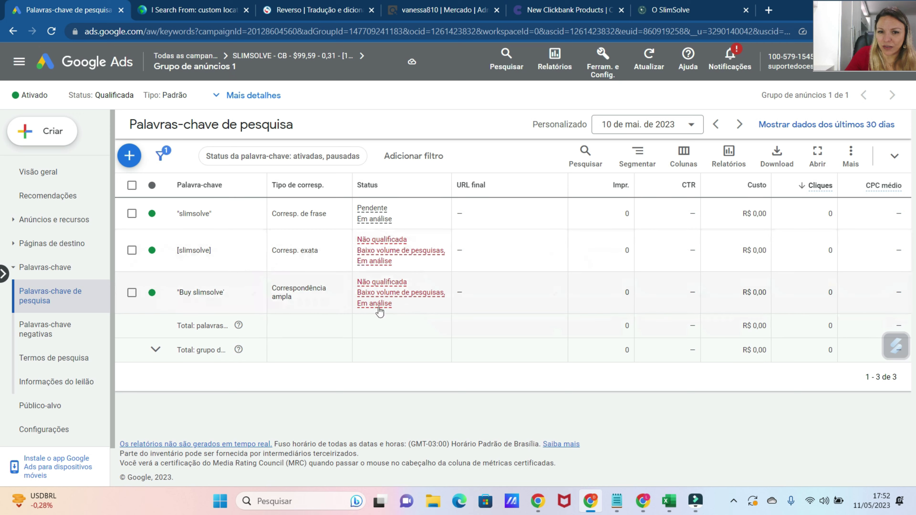
{"action": "mouse_move", "coordinate": [407, 299]}
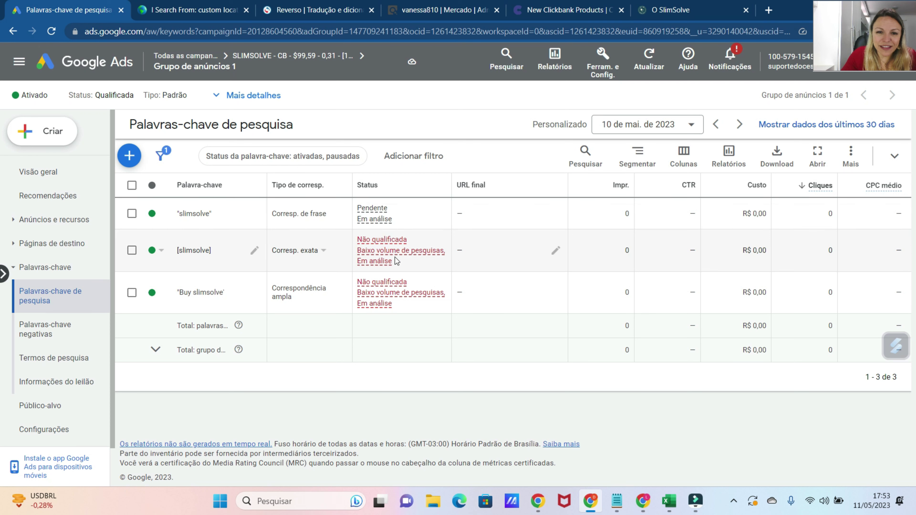
{"action": "mouse_move", "coordinate": [397, 262]}
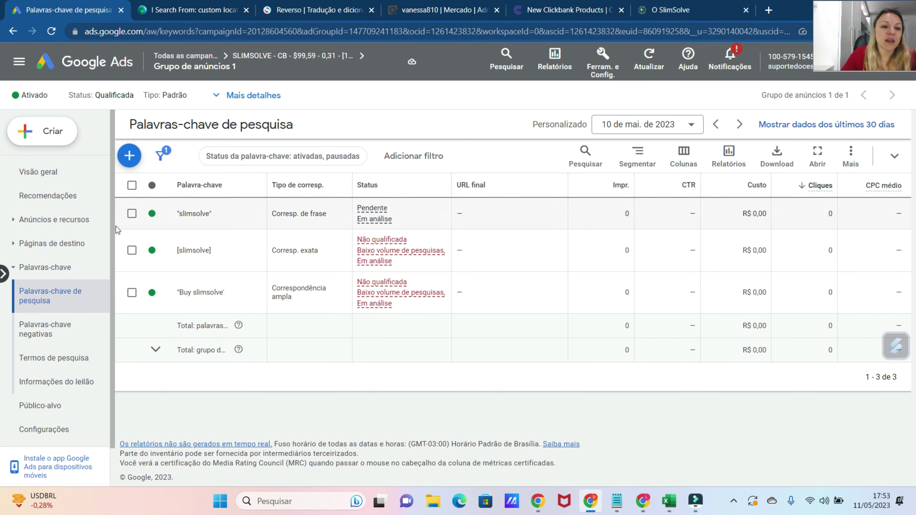
{"action": "left_click", "coordinate": [67, 221]}
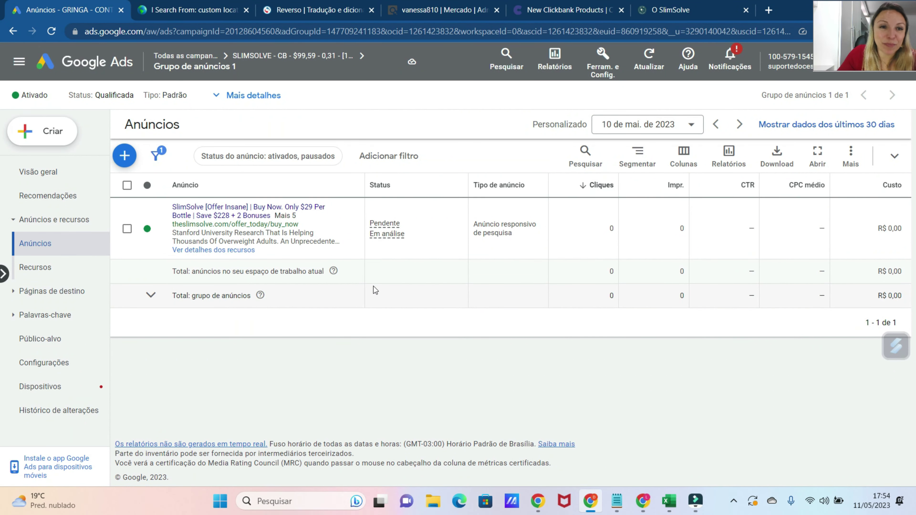
{"action": "left_click", "coordinate": [194, 55]}
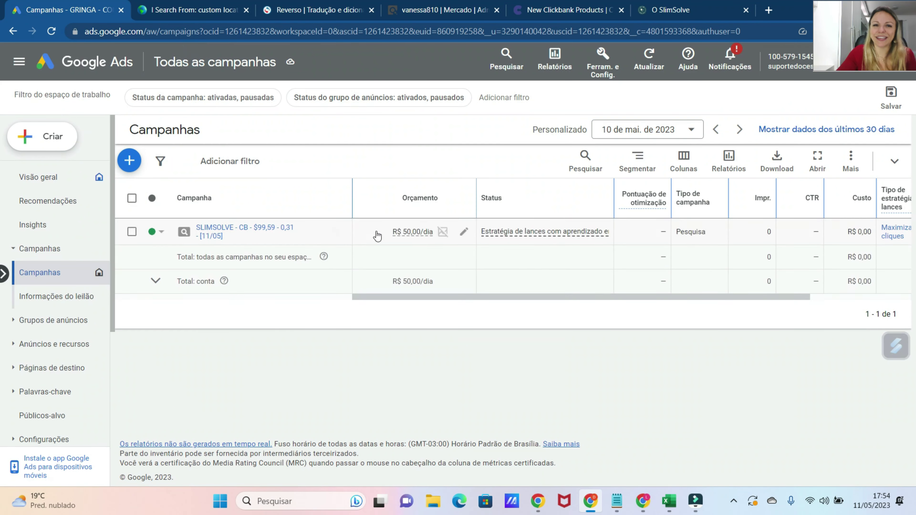